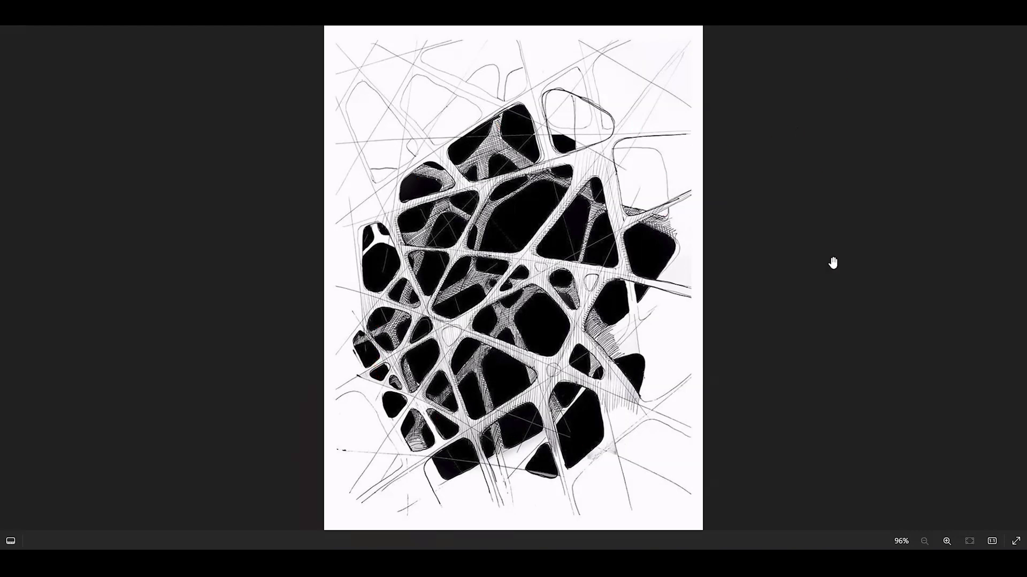
- Examine the reference sketch of the layered organic cell structure and close the image
{"action": "scroll", "coordinate": [756, 245], "scroll_direction": "up", "scroll_amount": 2}
{"action": "scroll", "coordinate": [447, 252], "scroll_direction": "down", "scroll_amount": 2}
{"action": "key", "text": "alt+F4"}
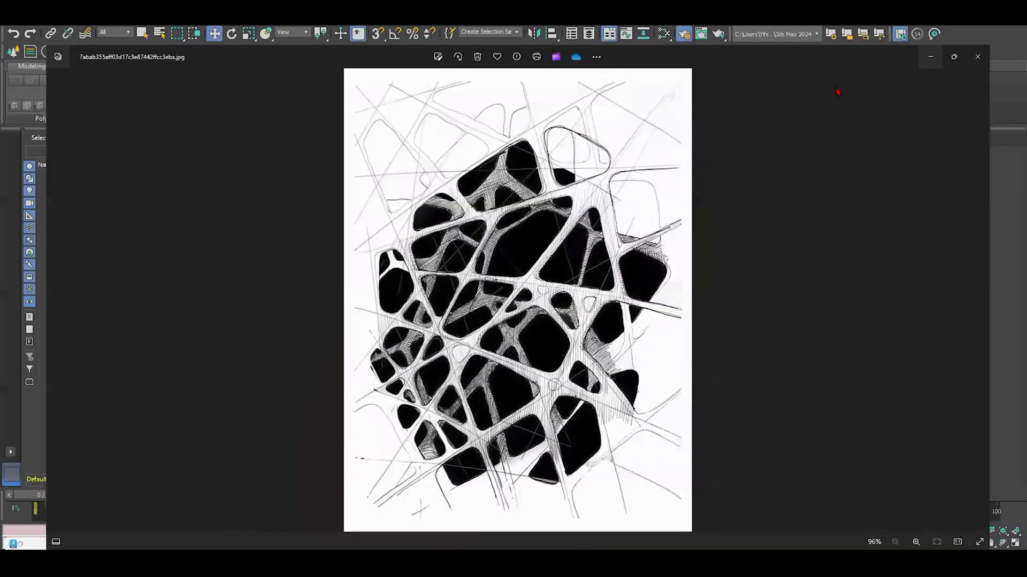
- Create a plane about 81 long and 50 wide in the Front view, starting at the origin, and show its parameters for editing
{"action": "middle_click_drag", "start_coordinate": [488, 215], "coordinate": [422, 252]}
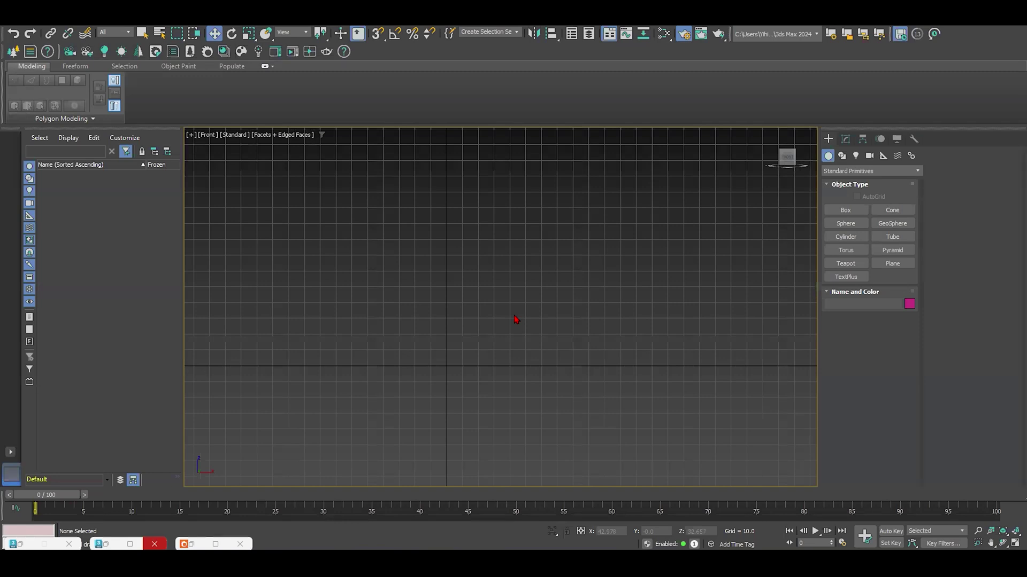
{"action": "left_click", "coordinate": [892, 264]}
{"action": "scroll", "coordinate": [513, 342], "scroll_direction": "up", "scroll_amount": 4}
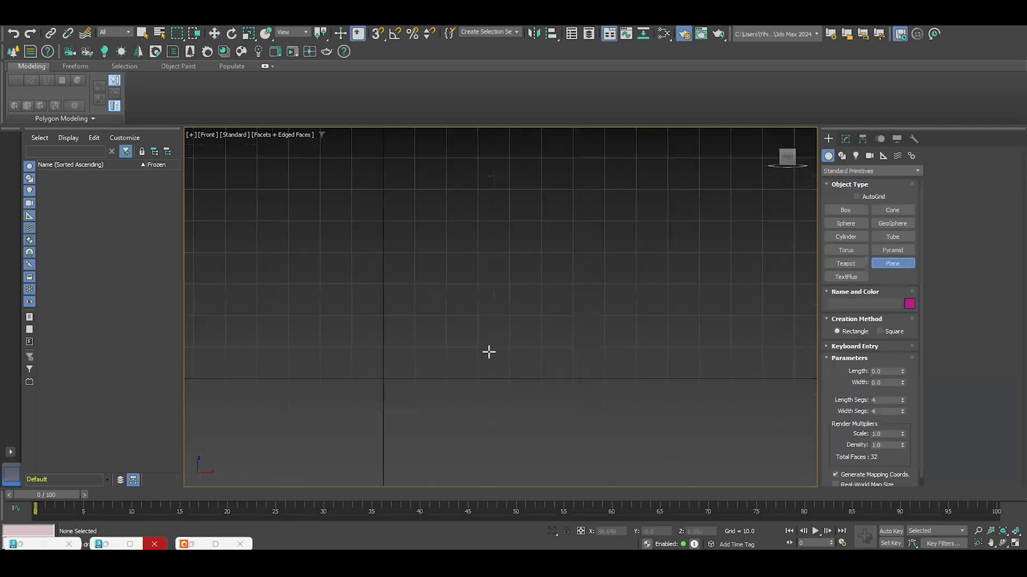
{"action": "scroll", "coordinate": [448, 415], "scroll_direction": "up", "scroll_amount": 1}
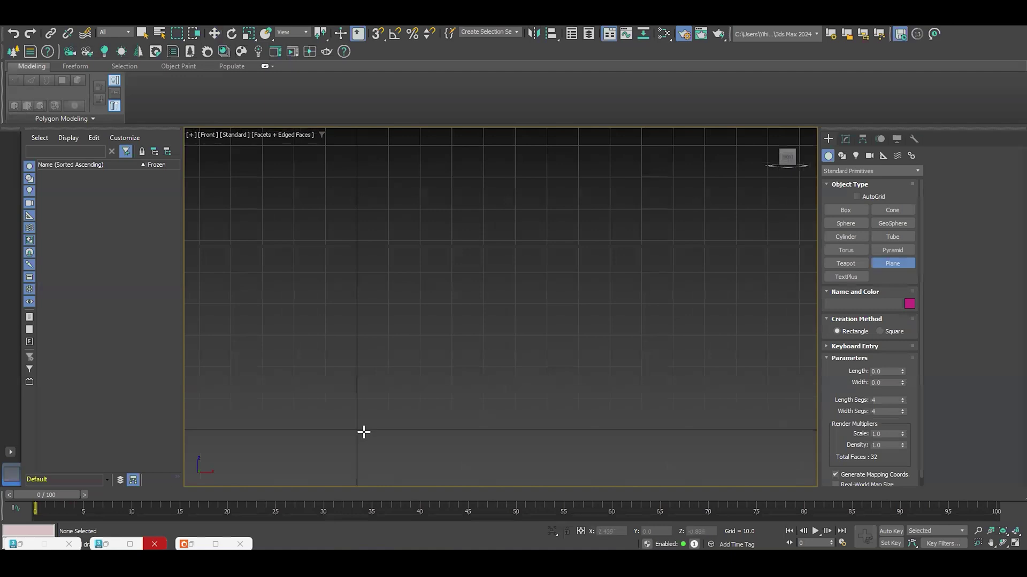
{"action": "left_click_drag", "start_coordinate": [357, 433], "coordinate": [515, 176]}
{"action": "key", "text": "w"}
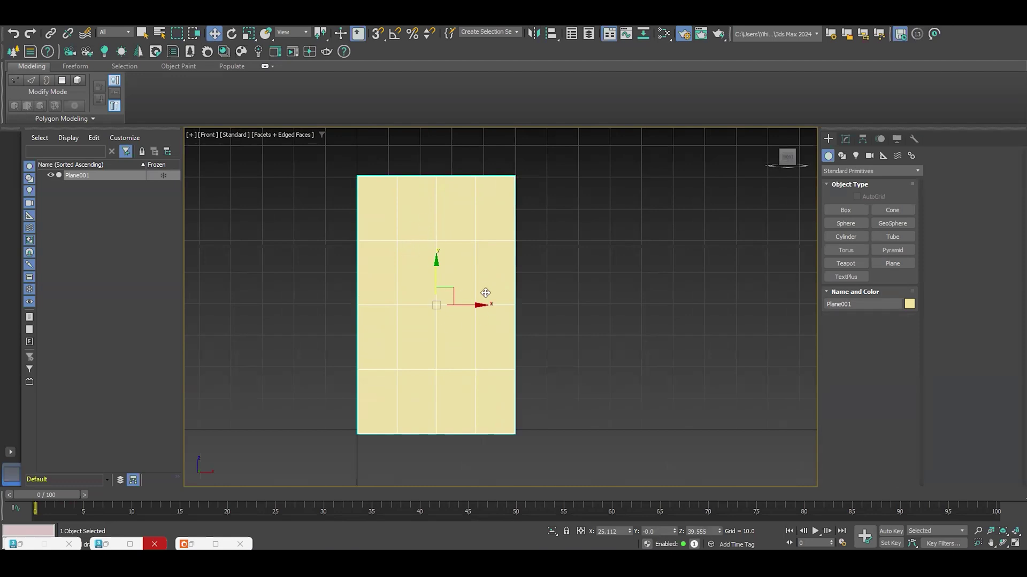
{"action": "left_click", "coordinate": [846, 139]}
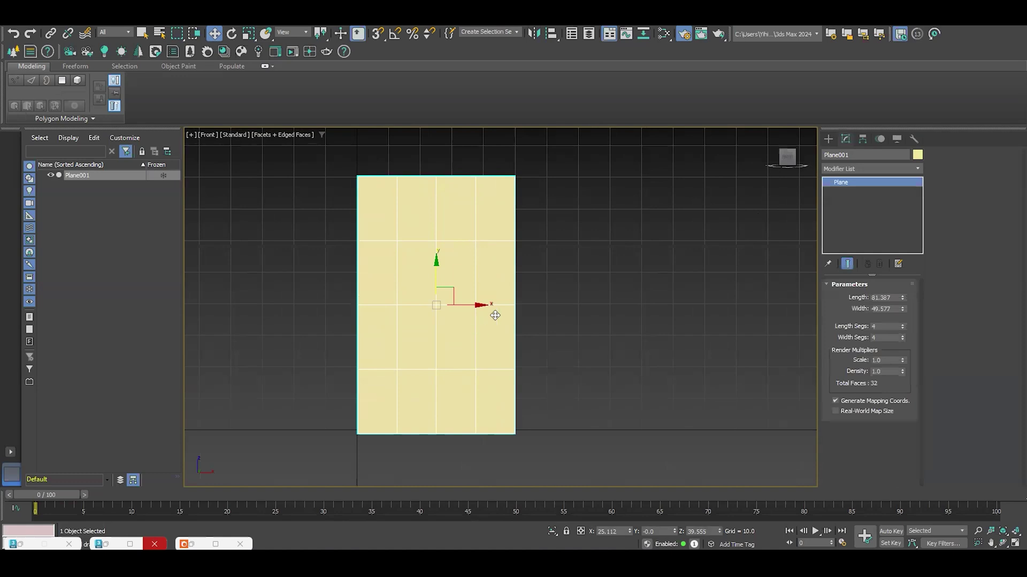
- Set the Front viewport's shading to Clay while keeping edged faces on
{"action": "left_click", "coordinate": [292, 135]}
{"action": "left_click", "coordinate": [293, 204]}
{"action": "left_click", "coordinate": [551, 284]}
{"action": "left_click", "coordinate": [497, 270]}
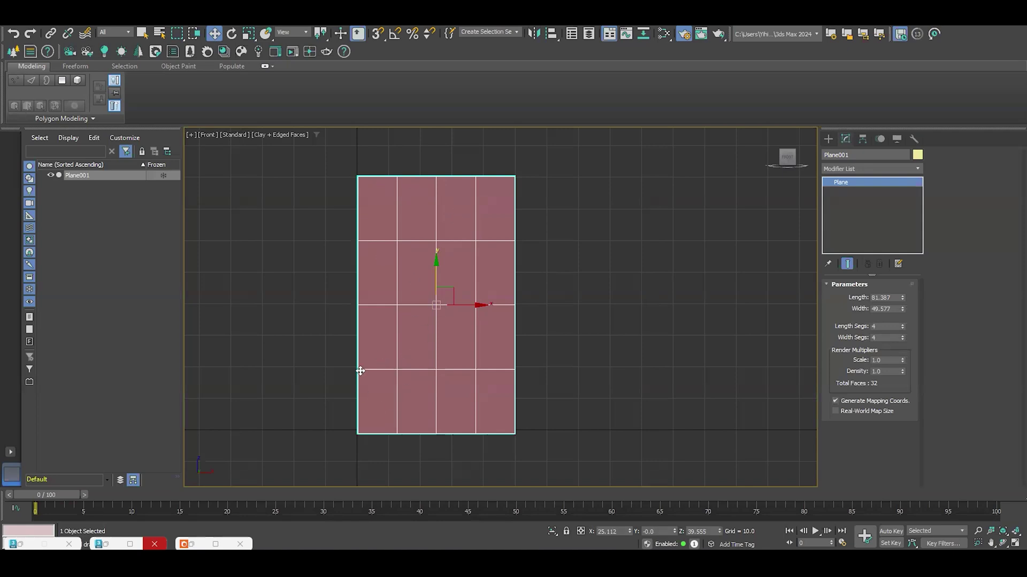
- Set the plane's width and length to 80 and move it along X until its side edge lines up with the origin
{"action": "left_click", "coordinate": [895, 309]}
{"action": "key", "text": "Return"}
{"action": "left_click", "coordinate": [894, 298]}
{"action": "type", "text": "80"}
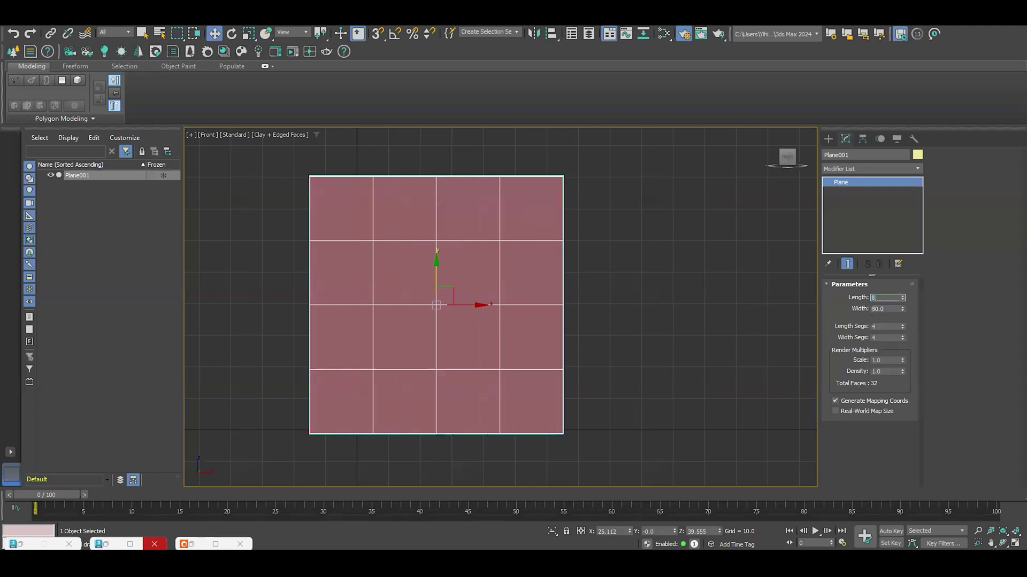
{"action": "key", "text": "Return"}
{"action": "left_click_drag", "start_coordinate": [477, 304], "coordinate": [529, 305]}
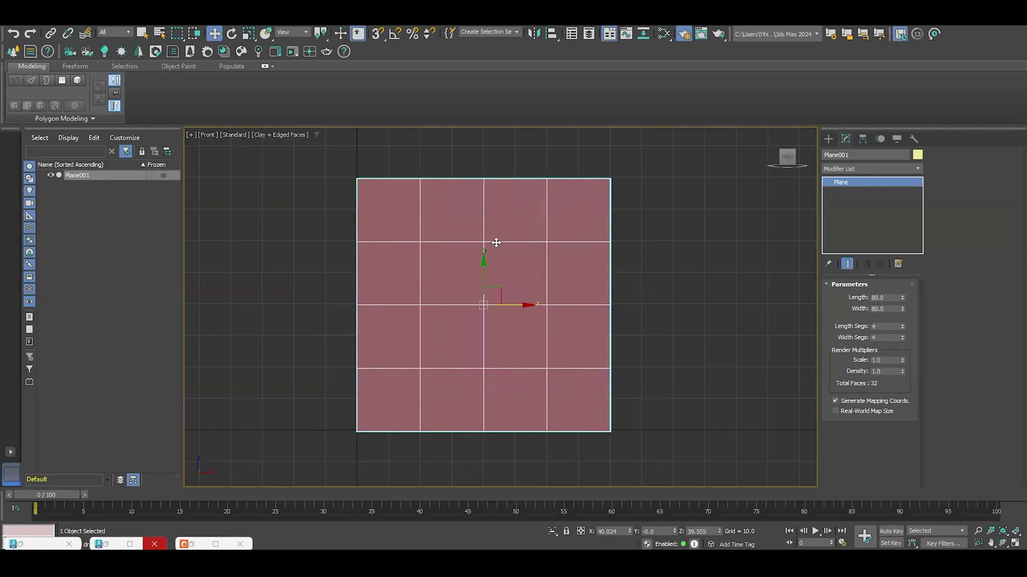
- Set the plane's length segments to 20 and width segments to 25
{"action": "left_click_drag", "start_coordinate": [905, 339], "coordinate": [906, 338]}
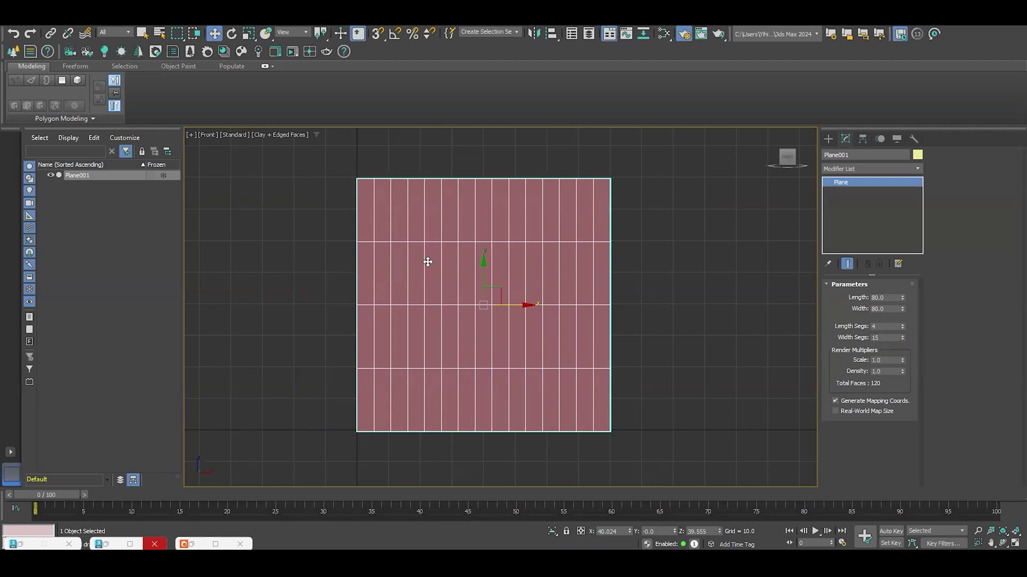
{"action": "left_click_drag", "start_coordinate": [902, 327], "coordinate": [903, 327]}
{"action": "left_click", "coordinate": [887, 326]}
{"action": "type", "text": "20"}
{"action": "key", "text": "Return"}
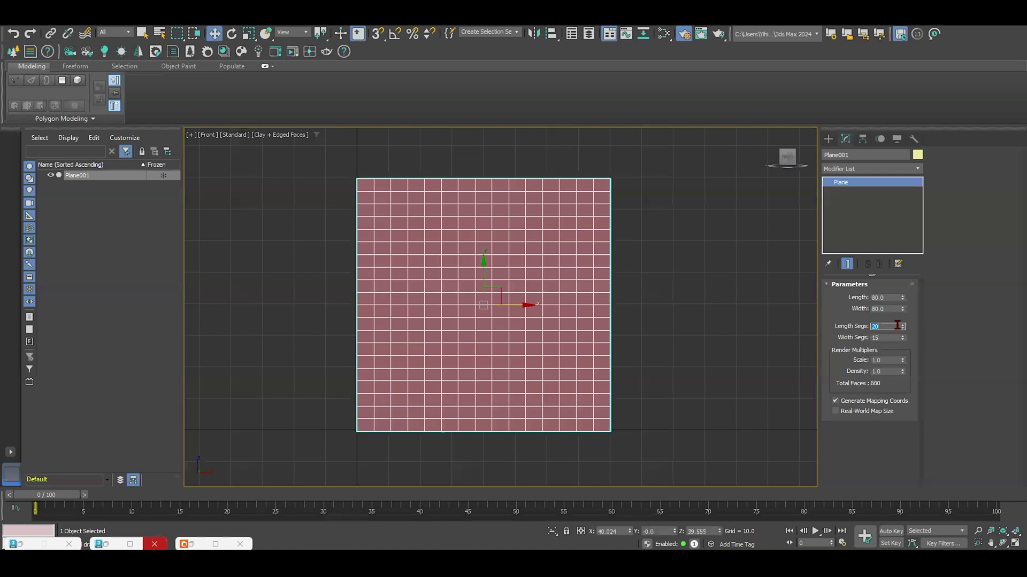
{"action": "left_click", "coordinate": [892, 337]}
{"action": "type", "text": "25"}
{"action": "key", "text": "Return"}
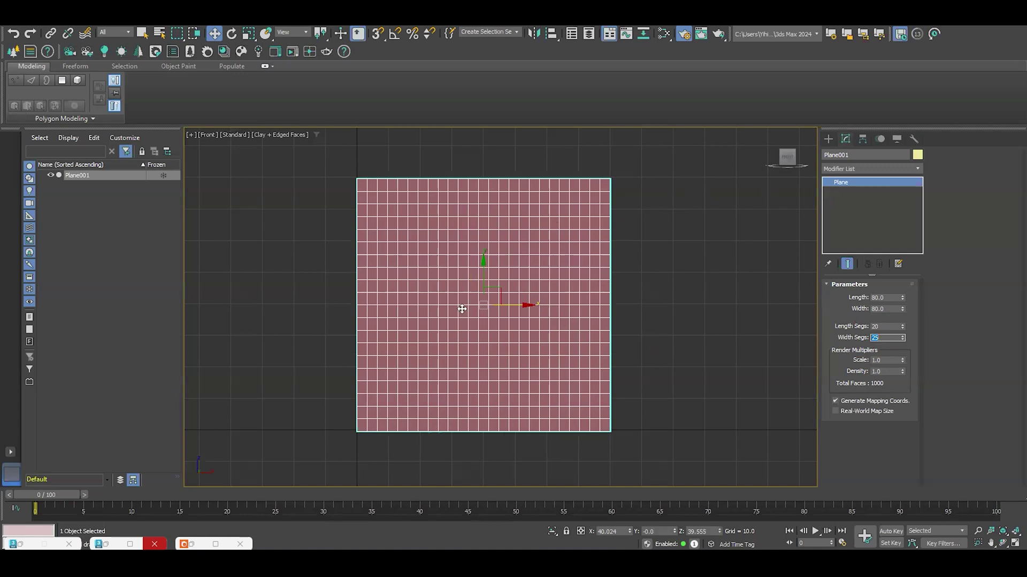
- Add an Edit Poly modifier to the plane and check its whole edge grid at Edge level
{"action": "left_click", "coordinate": [871, 169]}
{"action": "type", "text": "ed"}
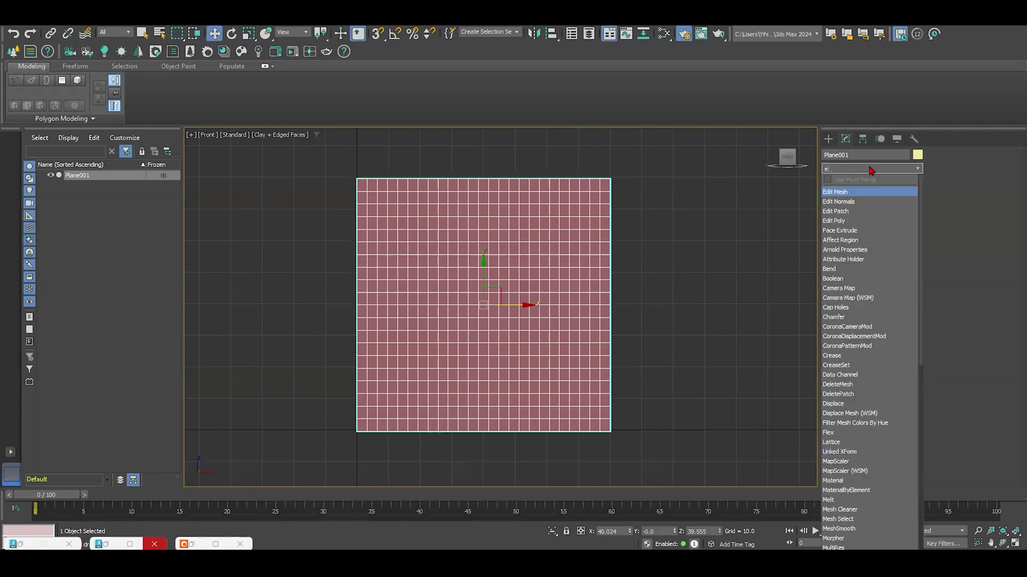
{"action": "left_click", "coordinate": [855, 222]}
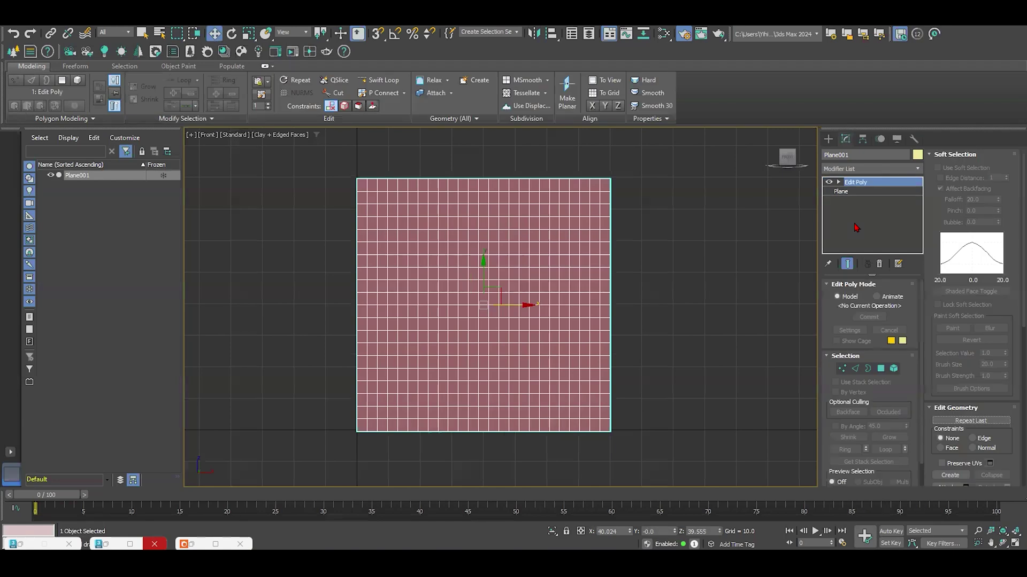
{"action": "left_click", "coordinate": [854, 369]}
{"action": "key", "text": "ctrl+a"}
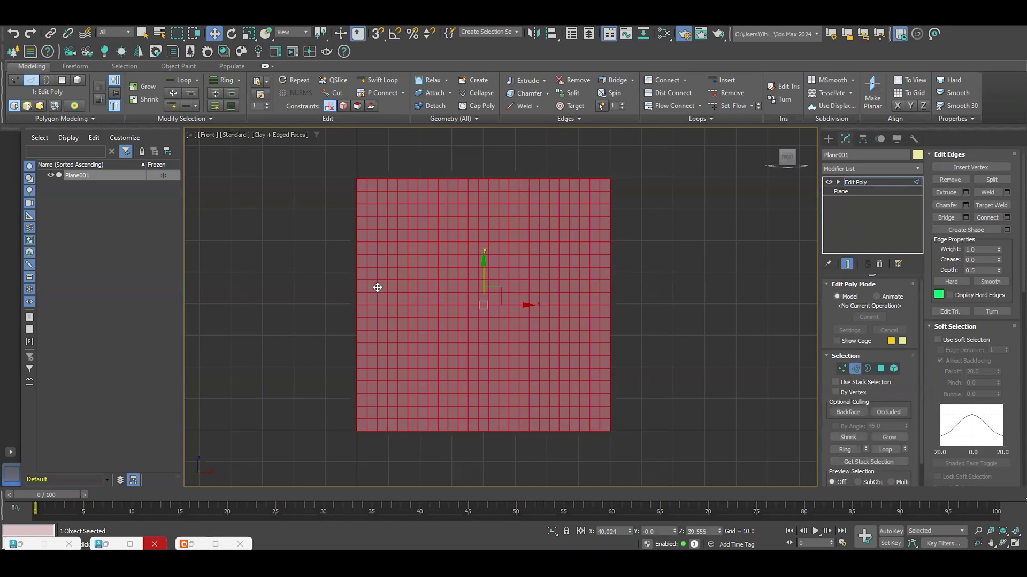
{"action": "left_click", "coordinate": [856, 369]}
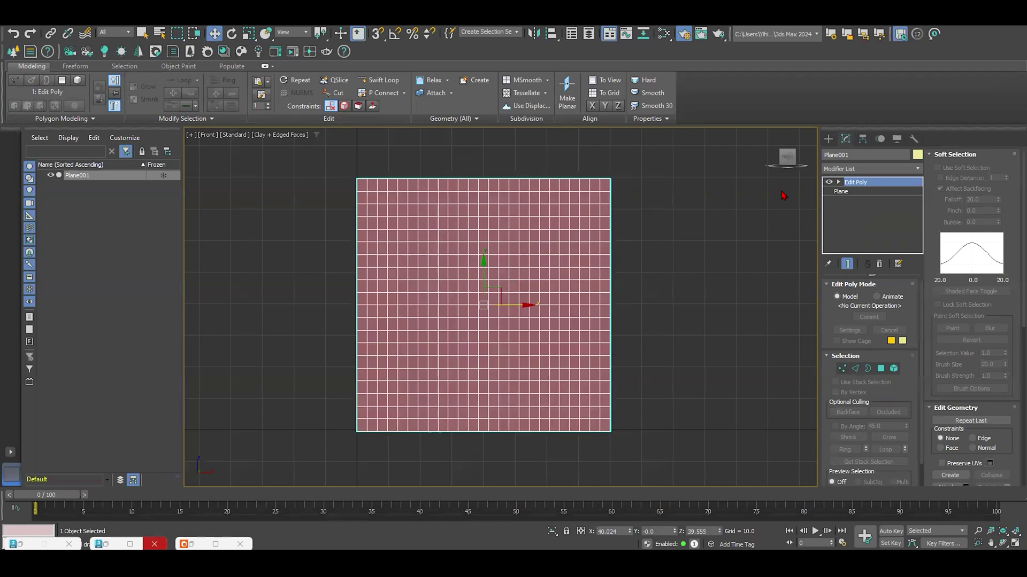
- Use Generate Topology to apply the irregular cell-like procedural pattern to the plane
{"action": "left_click", "coordinate": [79, 120]}
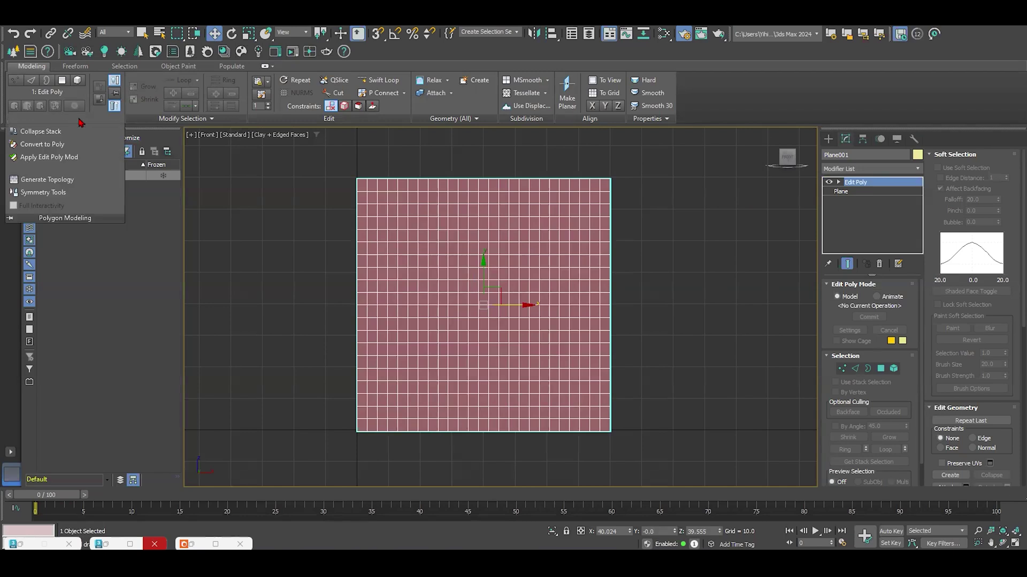
{"action": "left_click", "coordinate": [61, 181]}
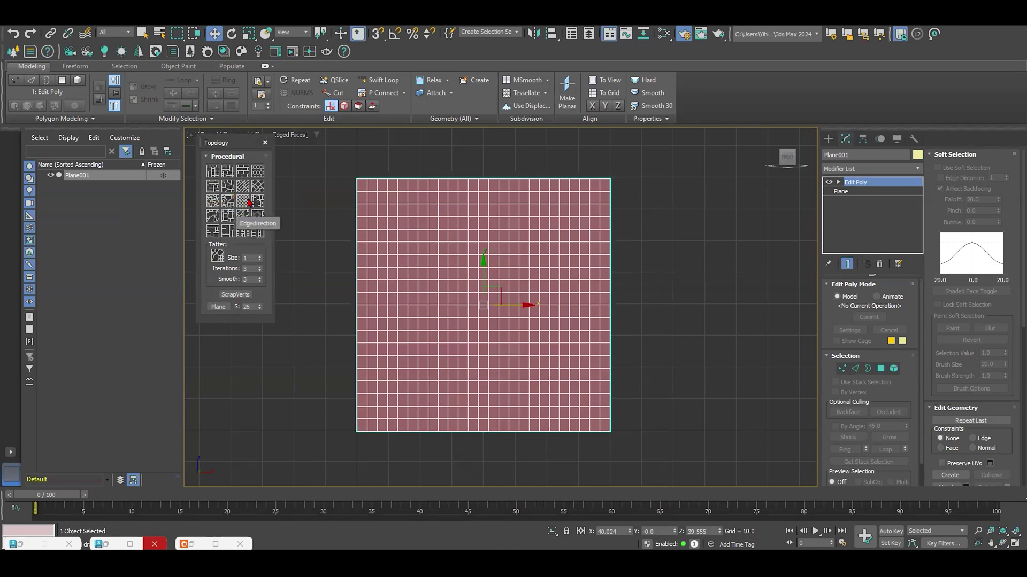
{"action": "left_click", "coordinate": [212, 204]}
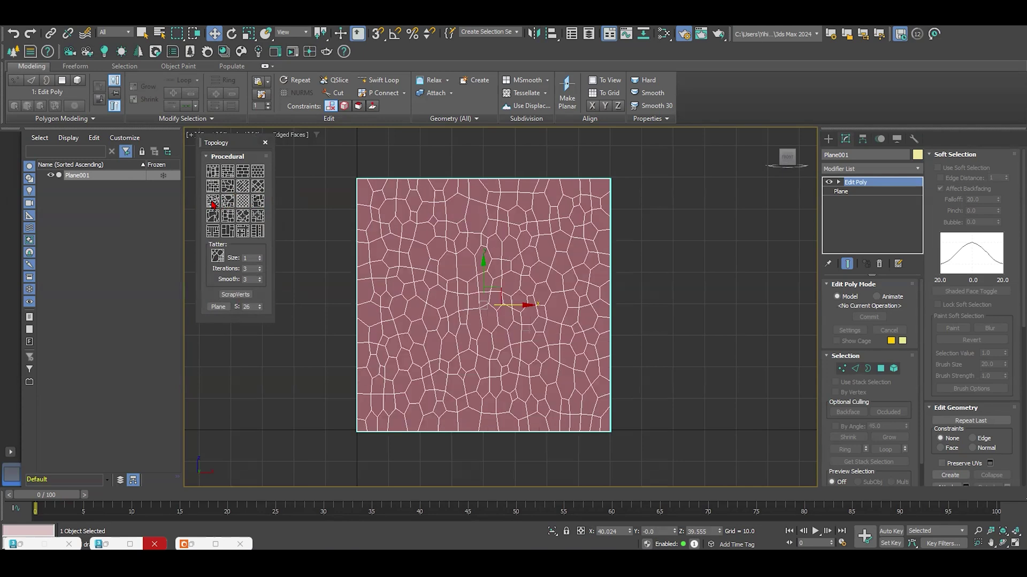
{"action": "scroll", "coordinate": [459, 288], "scroll_direction": "up", "scroll_amount": 2}
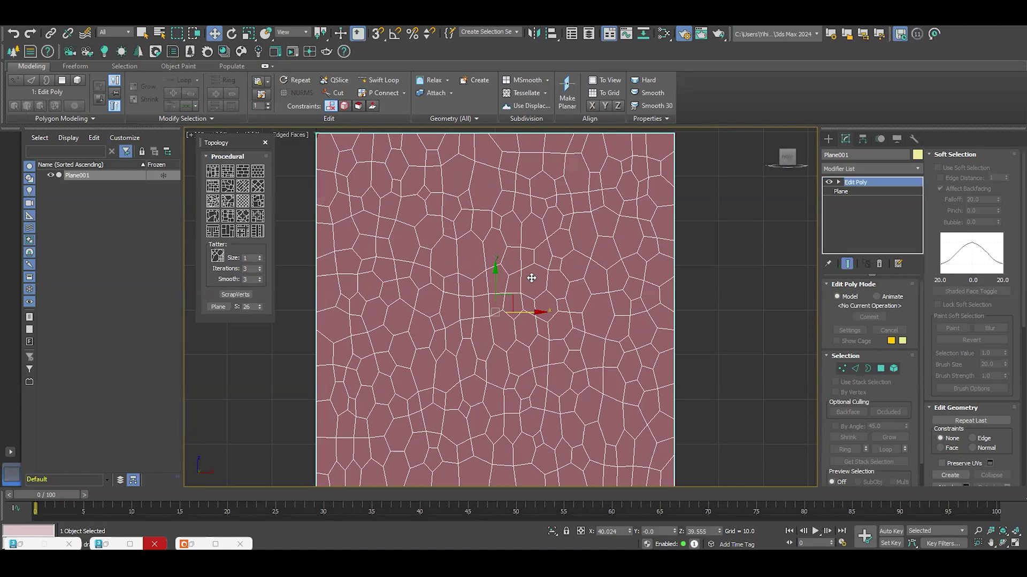
{"action": "scroll", "coordinate": [494, 249], "scroll_direction": "down", "scroll_amount": 2}
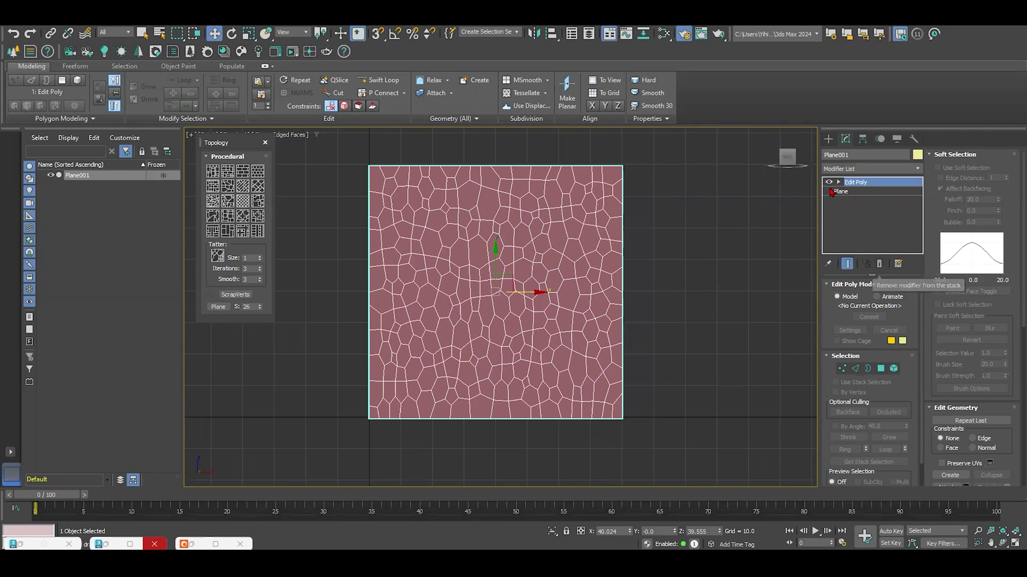
- Try raising the base plane's width segments to 30 beneath the Edit Poly modifier
{"action": "left_click", "coordinate": [853, 192]}
{"action": "left_click", "coordinate": [526, 313]}
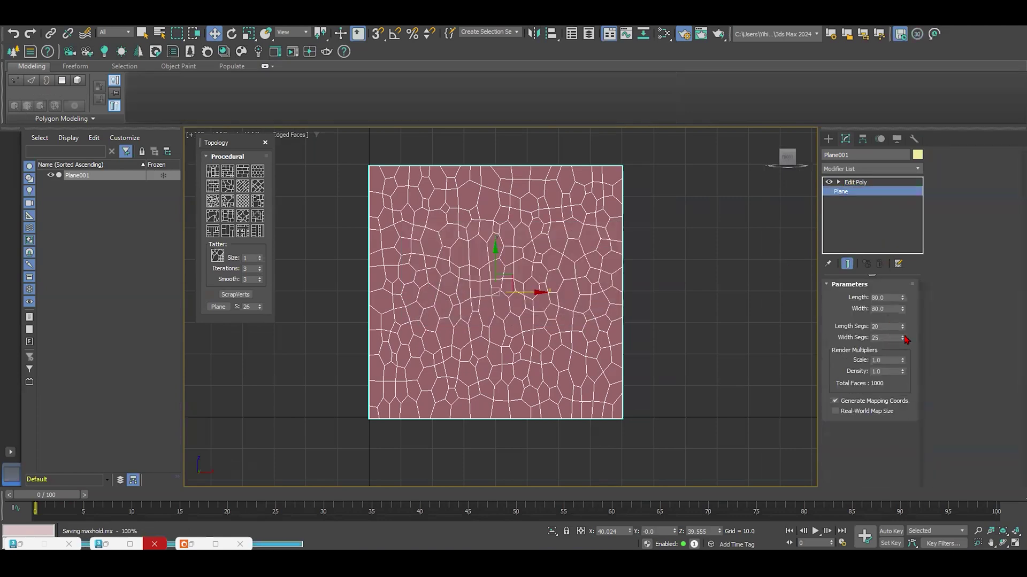
{"action": "left_click", "coordinate": [903, 336]}
{"action": "left_click", "coordinate": [903, 335]}
{"action": "left_click", "coordinate": [902, 336]}
{"action": "left_click", "coordinate": [903, 336]}
{"action": "left_click", "coordinate": [903, 336]}
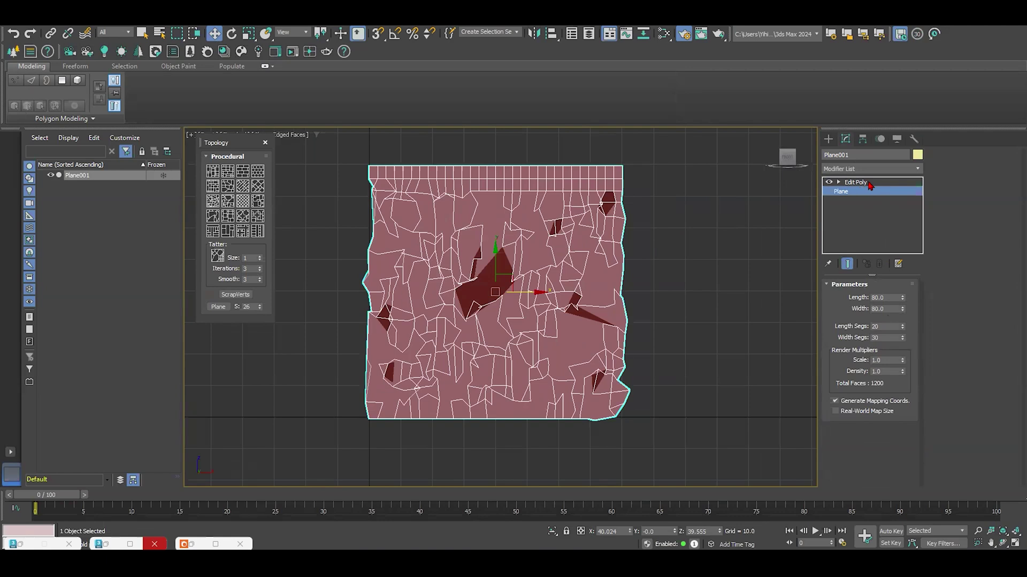
- Delete the Edit Poly modifier and set the plane's width segments to 40
{"action": "left_click", "coordinate": [856, 183]}
{"action": "left_click", "coordinate": [879, 264]}
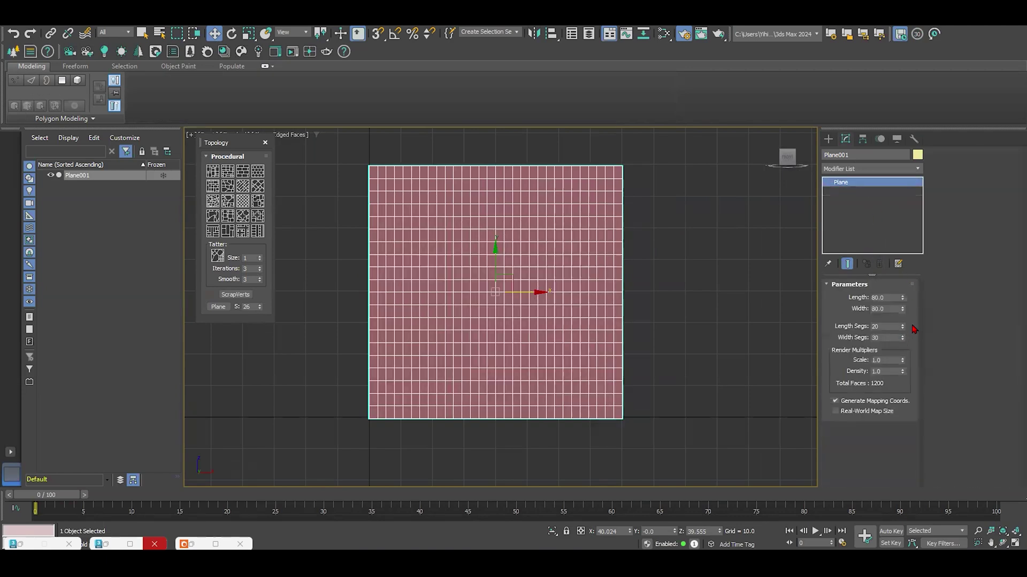
{"action": "double_click", "coordinate": [896, 337]}
{"action": "type", "text": "40"}
{"action": "key", "text": "Return"}
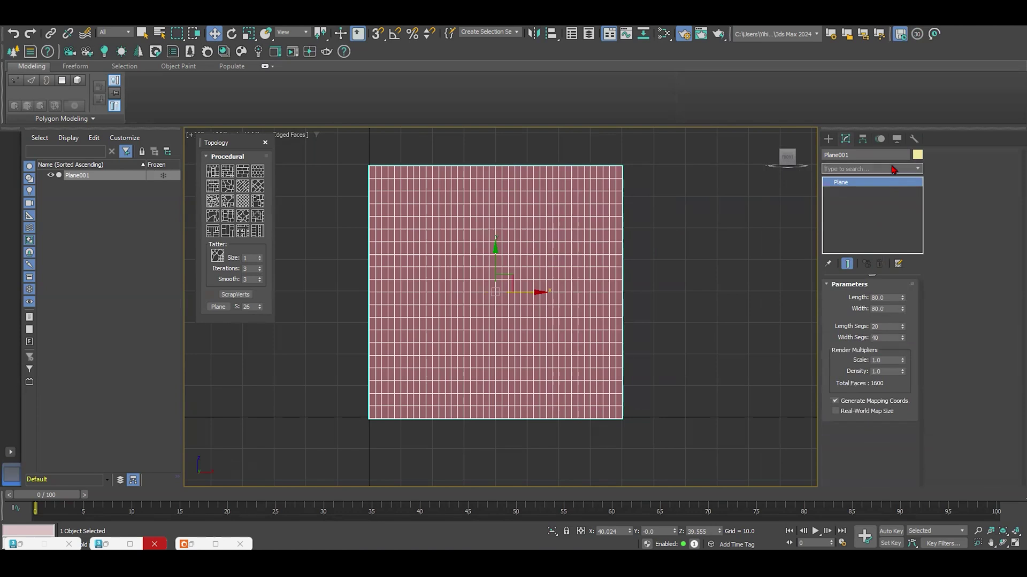
- Add an Edit Poly modifier to the 40-segment plane and generate the irregular cell-like topology on it
{"action": "left_click", "coordinate": [893, 169]}
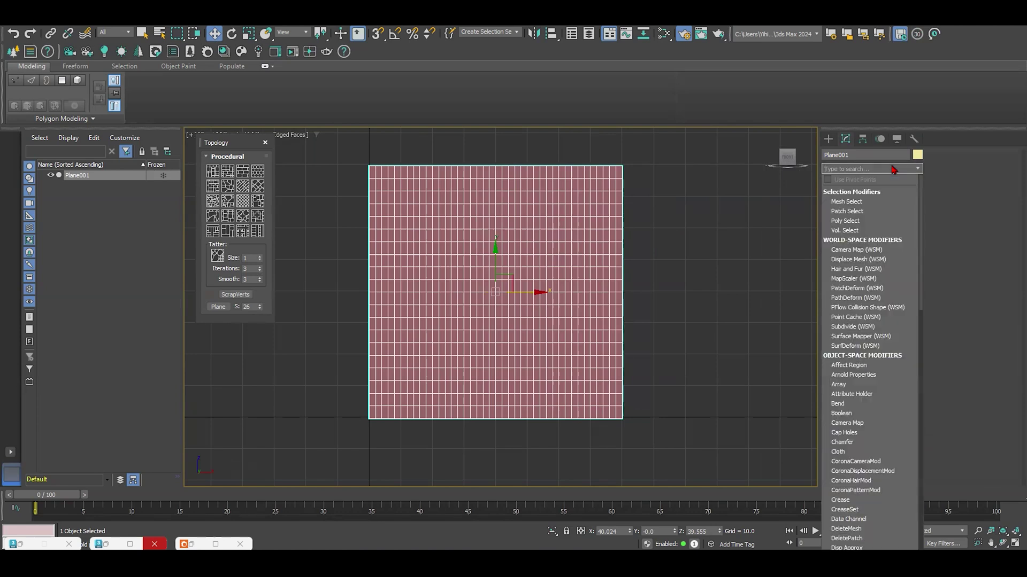
{"action": "type", "text": "ed"}
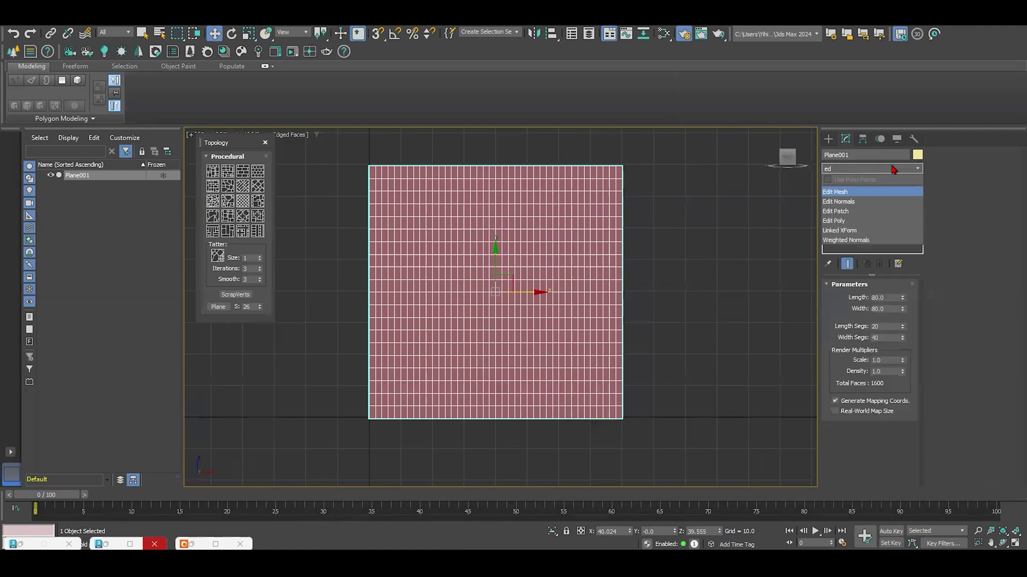
{"action": "left_click", "coordinate": [849, 221]}
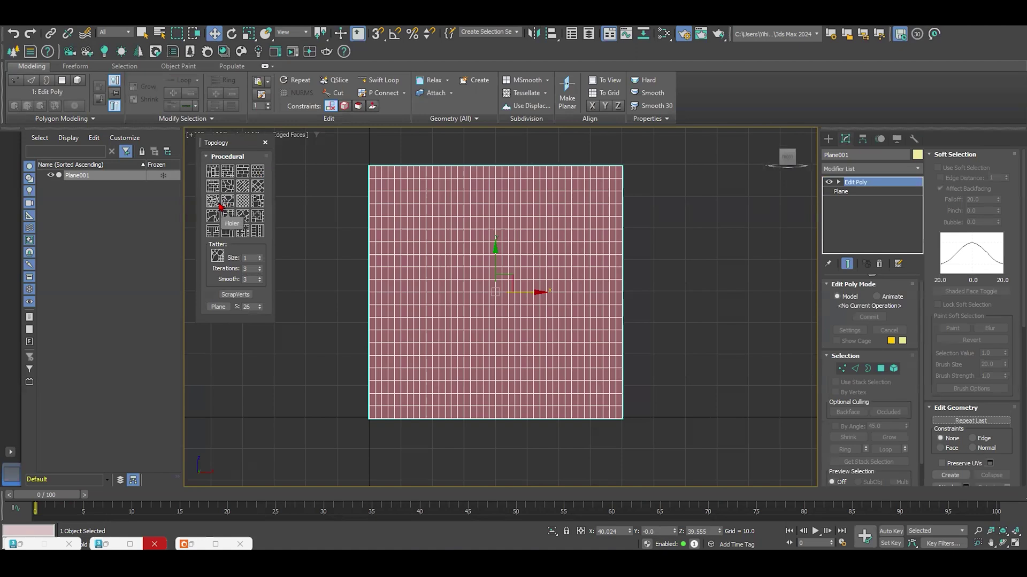
{"action": "left_click", "coordinate": [218, 205]}
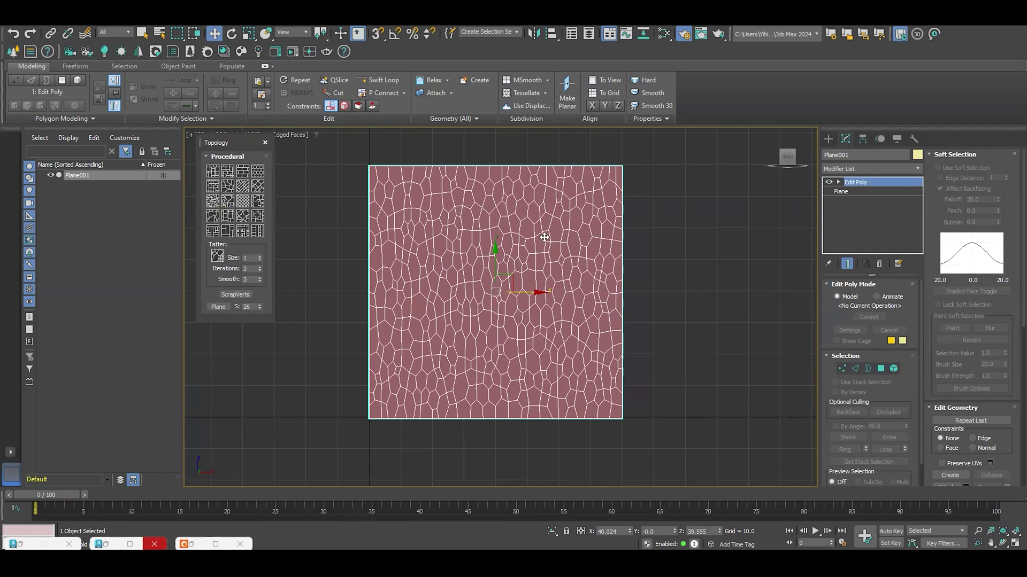
- Try the Holer topology pattern on the plane, inspect the cells, and discard it by deleting the Edit Poly modifier
{"action": "left_click", "coordinate": [231, 205]}
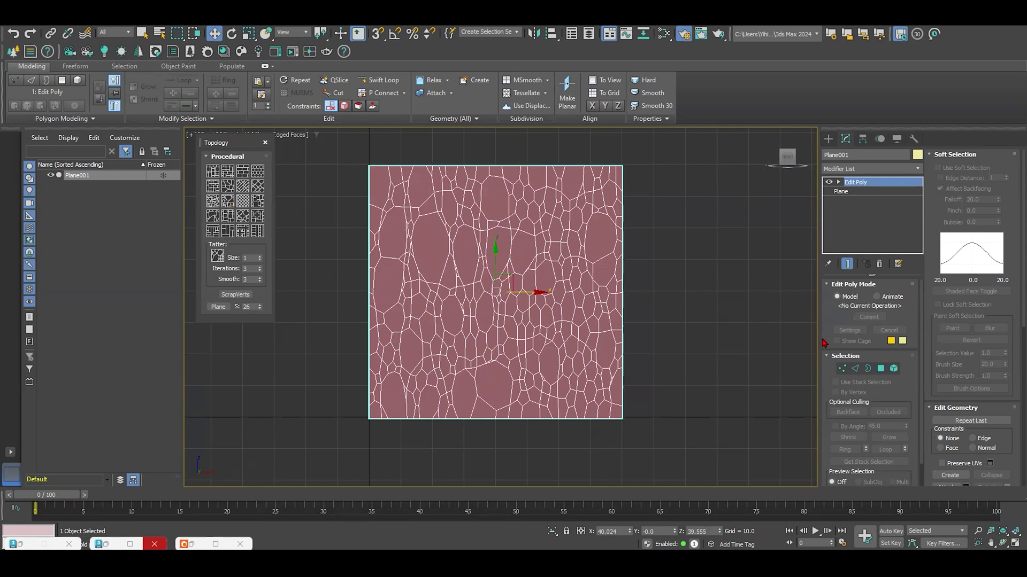
{"action": "scroll", "coordinate": [650, 326], "scroll_direction": "down", "scroll_amount": 5}
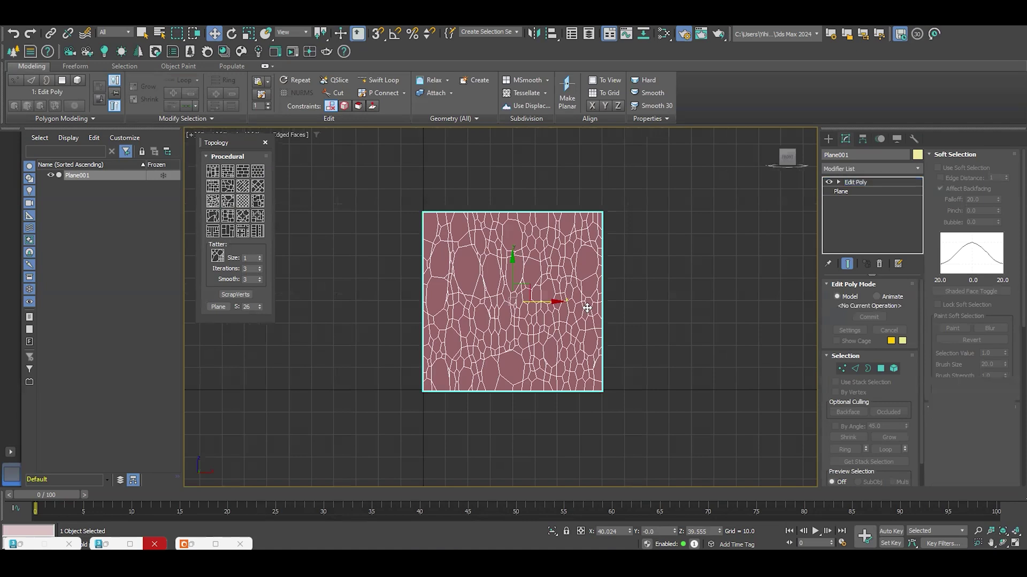
{"action": "scroll", "coordinate": [606, 293], "scroll_direction": "up", "scroll_amount": 3}
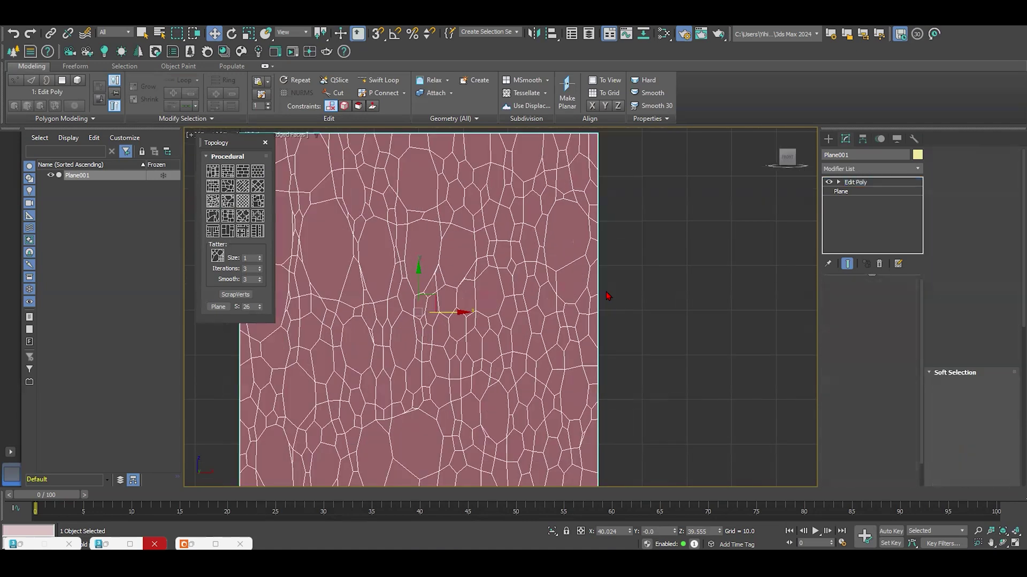
{"action": "scroll", "coordinate": [606, 292], "scroll_direction": "down", "scroll_amount": 1}
{"action": "left_click", "coordinate": [878, 263]}
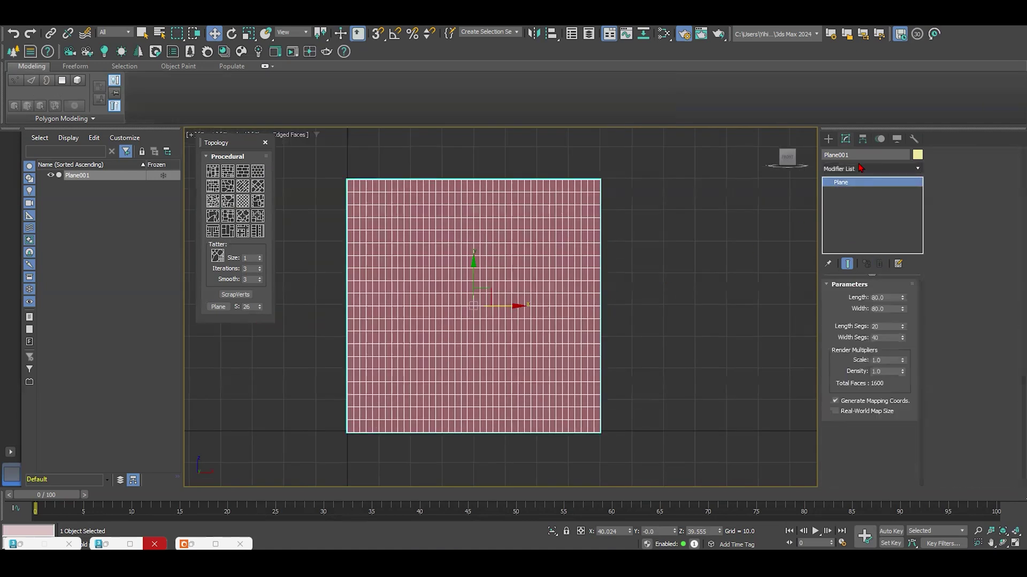
- Add a fresh Edit Poly modifier to the plane and apply the irregular cell-like topology pattern again
{"action": "left_click", "coordinate": [862, 169]}
{"action": "type", "text": "ed"}
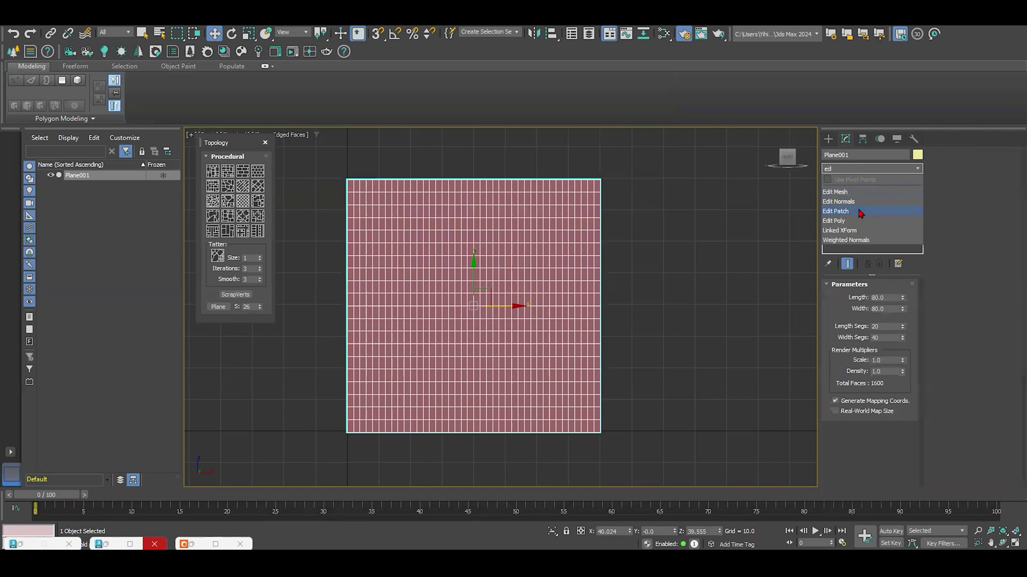
{"action": "left_click", "coordinate": [861, 222]}
{"action": "left_click", "coordinate": [213, 204]}
- Clone the patterned plane along the X axis as three independent copies in an evenly spaced row
{"action": "scroll", "coordinate": [481, 273], "scroll_direction": "down", "scroll_amount": 2}
{"action": "left_click_drag", "start_coordinate": [628, 299], "coordinate": [865, 299], "text": "shift"}
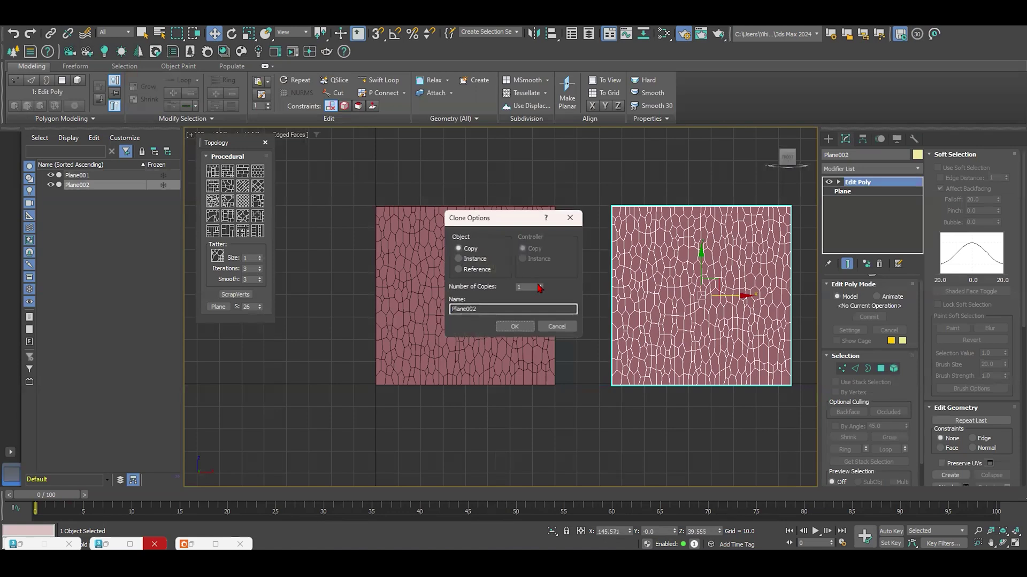
{"action": "left_click", "coordinate": [514, 327]}
{"action": "scroll", "coordinate": [481, 286], "scroll_direction": "down", "scroll_amount": 4}
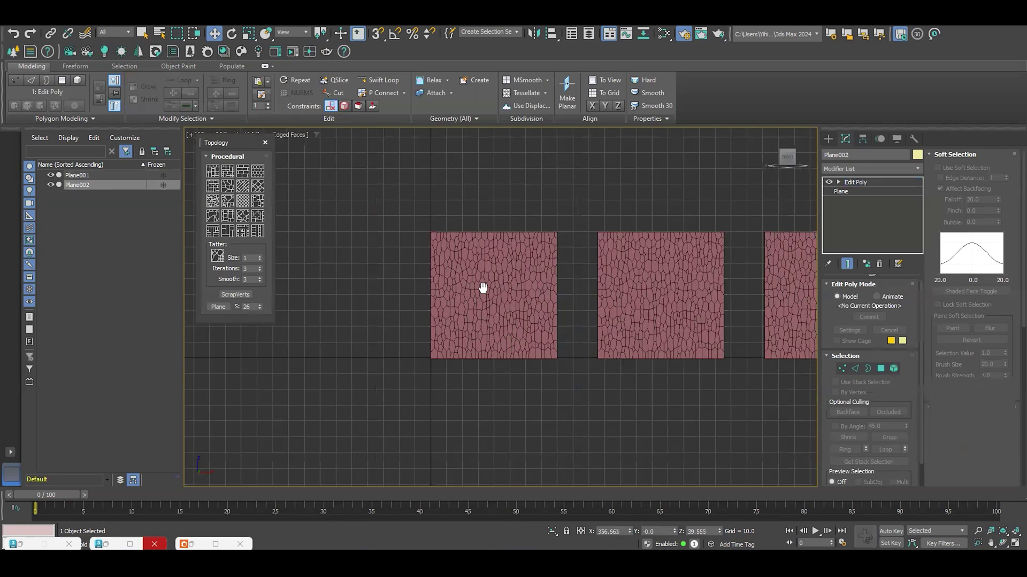
- Delete the Edit Poly modifier from each of the three cloned planes
{"action": "left_click", "coordinate": [879, 265]}
{"action": "left_click", "coordinate": [604, 300]}
{"action": "left_click", "coordinate": [879, 264]}
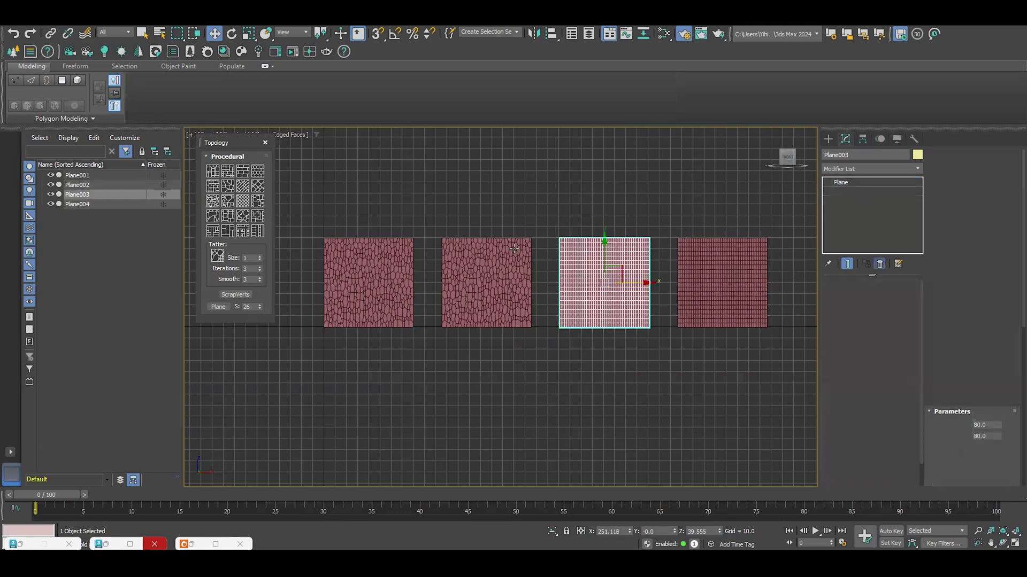
{"action": "left_click", "coordinate": [513, 248]}
{"action": "left_click", "coordinate": [879, 264]}
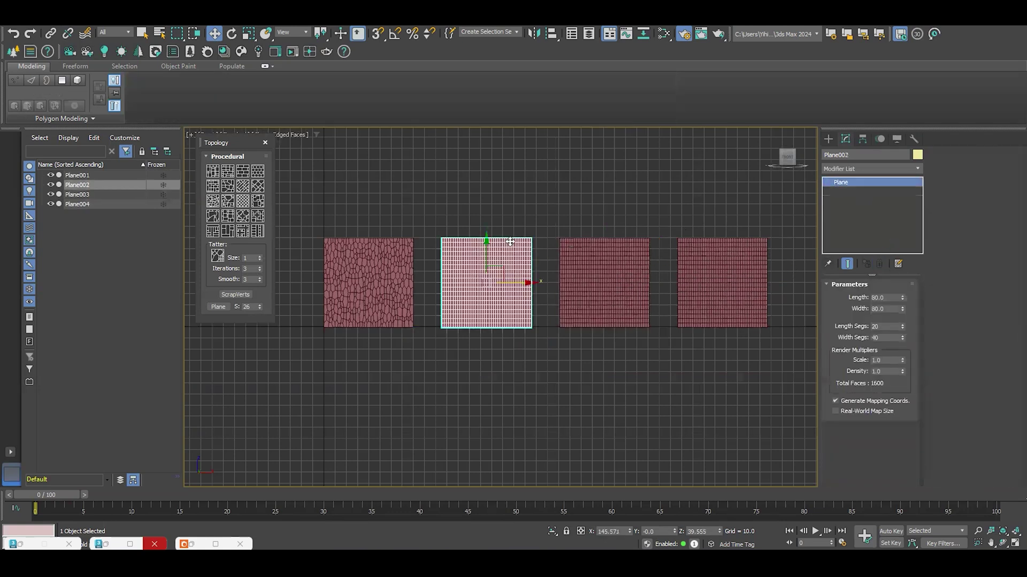
- Add an Edit Poly modifier to the second plane in the row
{"action": "left_click", "coordinate": [856, 169]}
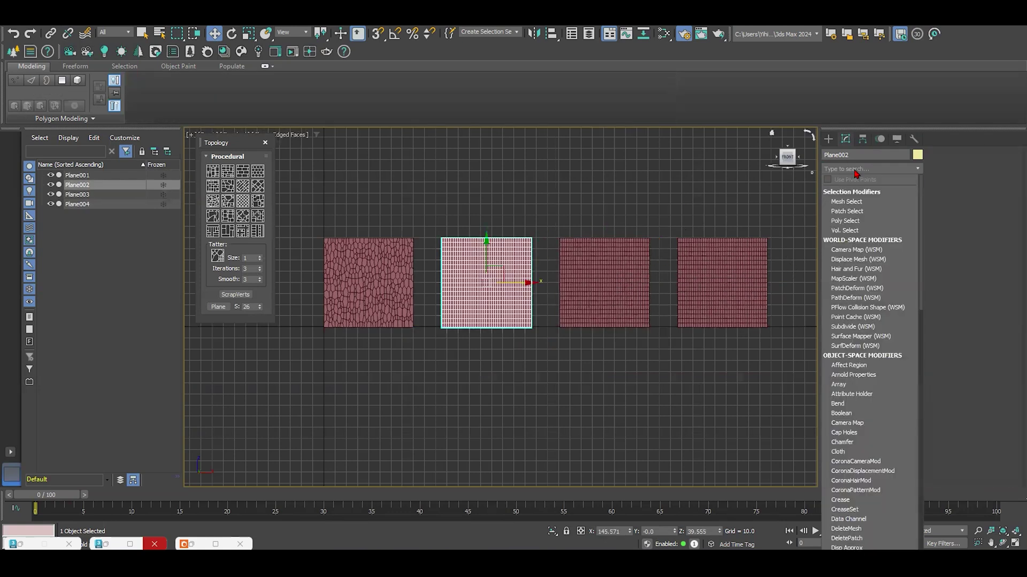
{"action": "left_click", "coordinate": [856, 170]}
{"action": "left_click", "coordinate": [855, 170]}
{"action": "type", "text": "ed"}
{"action": "left_click", "coordinate": [861, 221]}
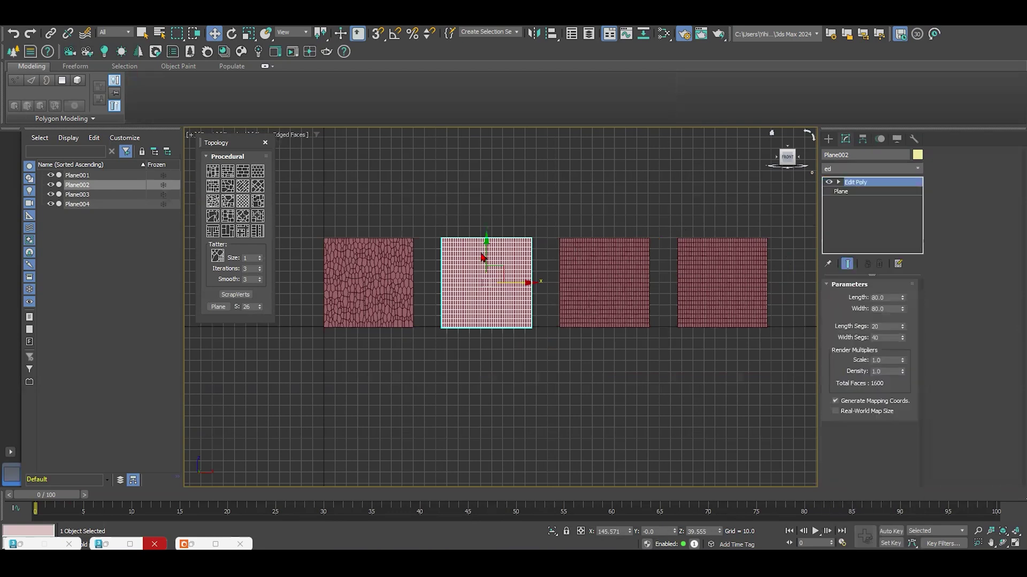
- Move the second plane closer to the first, to about X 140, and apply the irregular cell-like topology pattern to it
{"action": "scroll", "coordinate": [481, 259], "scroll_direction": "up", "scroll_amount": 6}
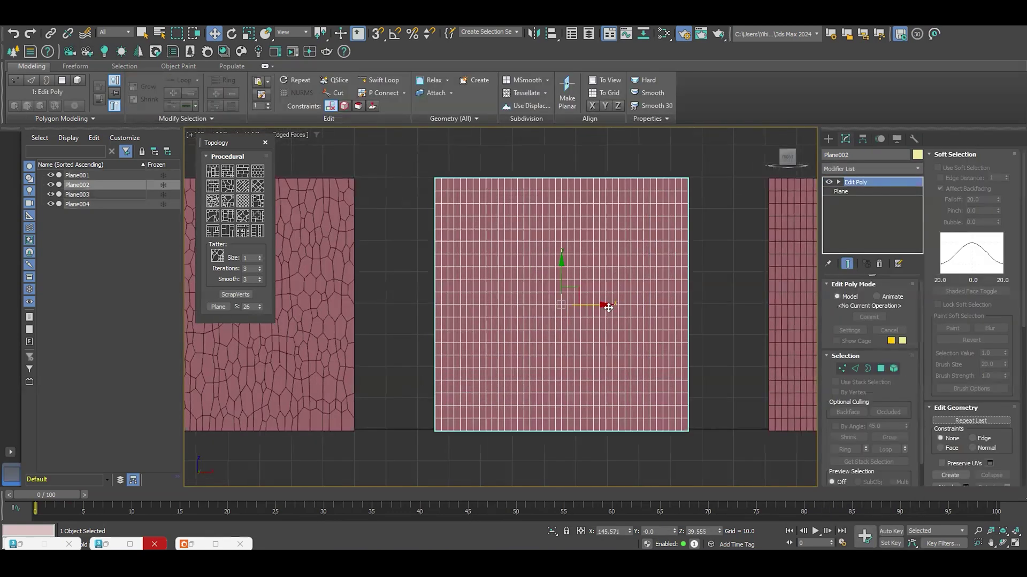
{"action": "left_click_drag", "start_coordinate": [588, 305], "coordinate": [570, 305]}
{"action": "left_click", "coordinate": [305, 260]}
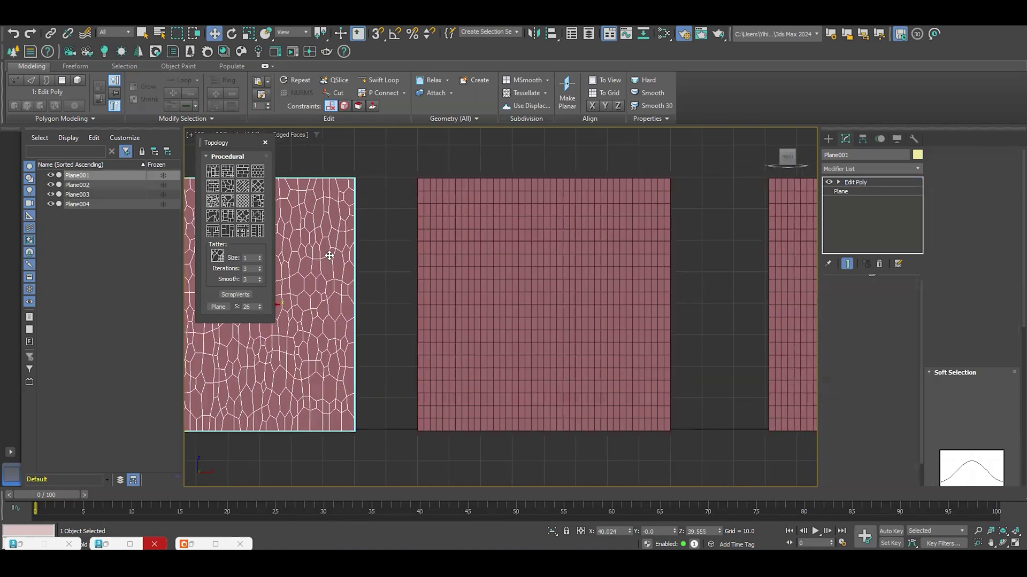
{"action": "middle_click_drag", "start_coordinate": [350, 249], "coordinate": [421, 242]}
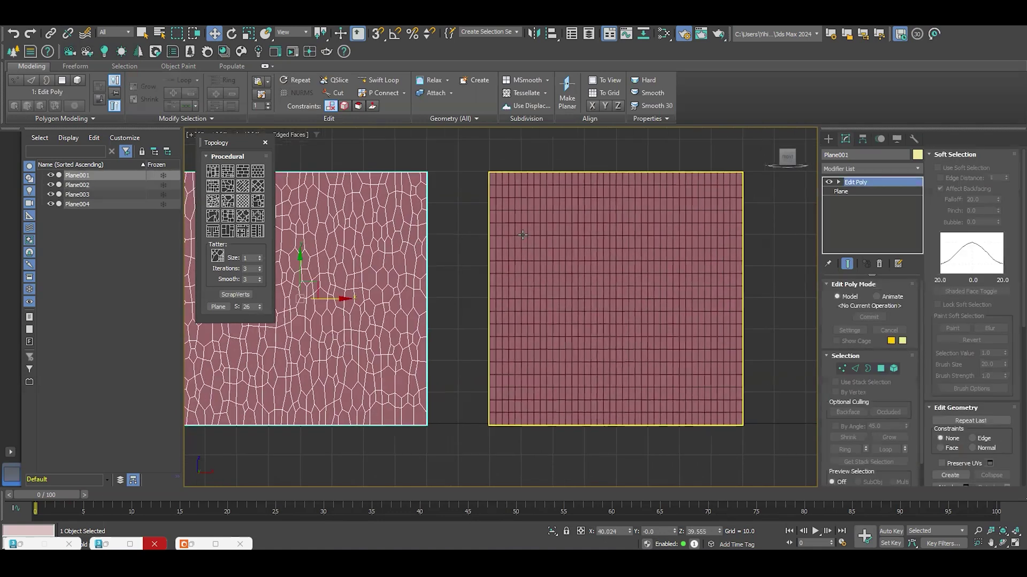
{"action": "left_click", "coordinate": [632, 232]}
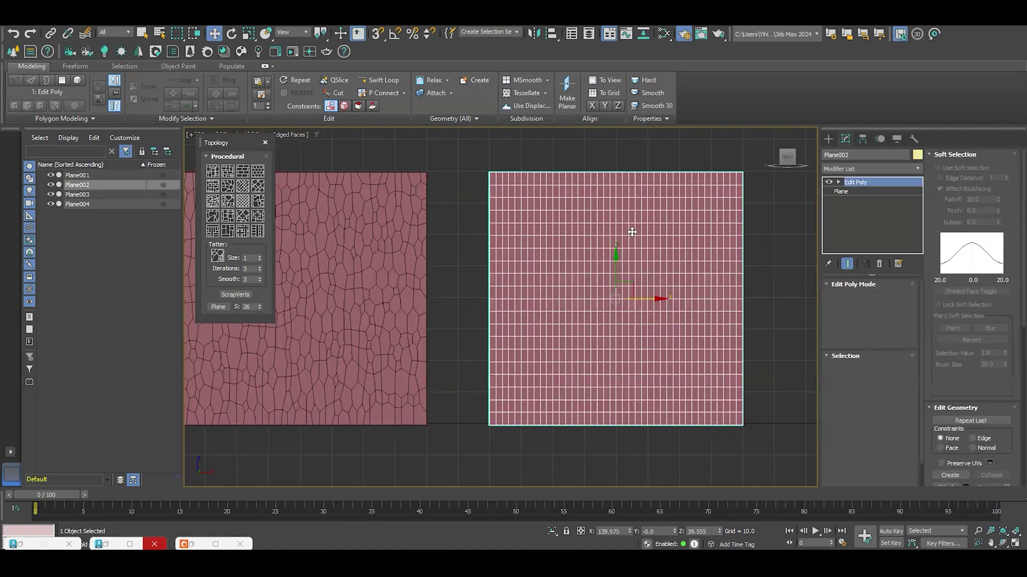
{"action": "left_click", "coordinate": [213, 204]}
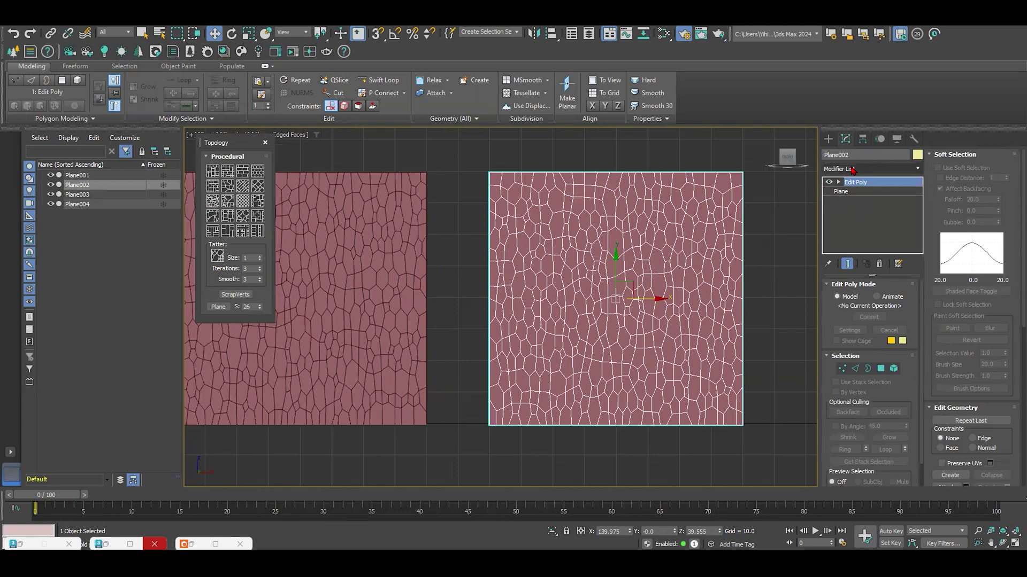
- Try a TurboSmooth modifier on the second plane's cell pattern, inspect the mesh, and delete the modifier
{"action": "left_click", "coordinate": [853, 170]}
{"action": "type", "text": "turbo"}
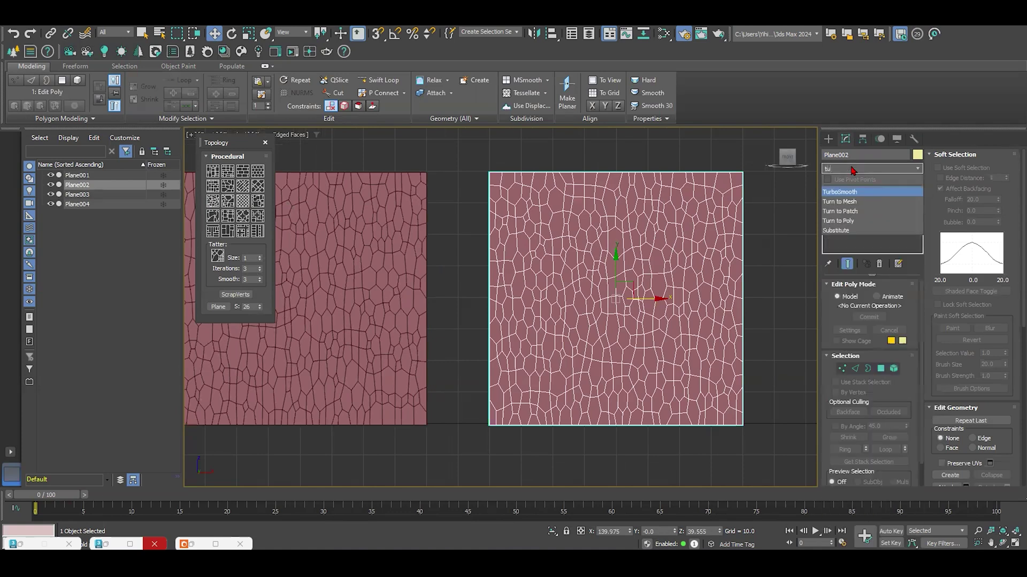
{"action": "key", "text": "Return"}
{"action": "scroll", "coordinate": [599, 225], "scroll_direction": "up", "scroll_amount": 3}
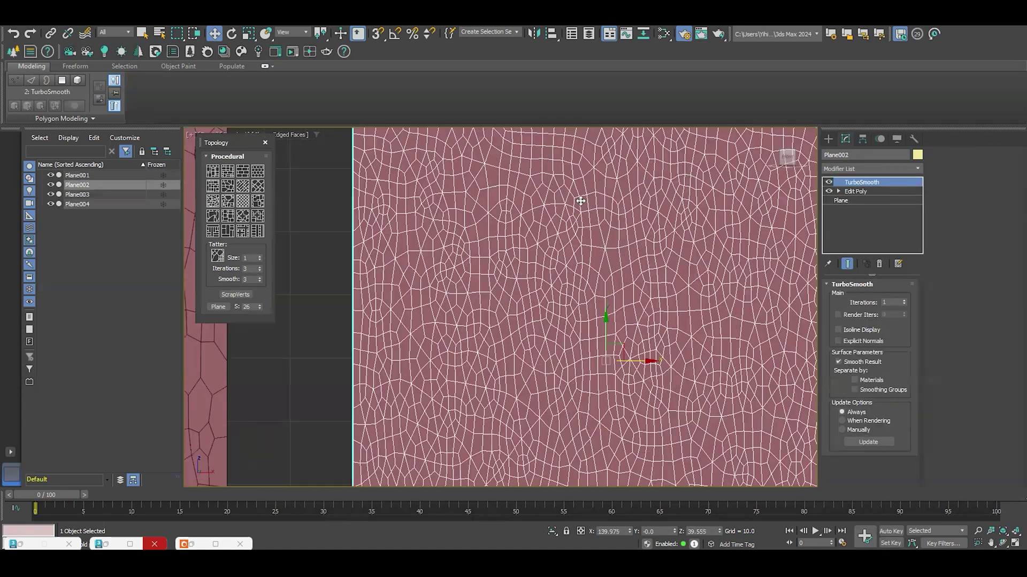
{"action": "scroll", "coordinate": [478, 240], "scroll_direction": "up", "scroll_amount": 2}
{"action": "scroll", "coordinate": [474, 250], "scroll_direction": "down", "scroll_amount": 3}
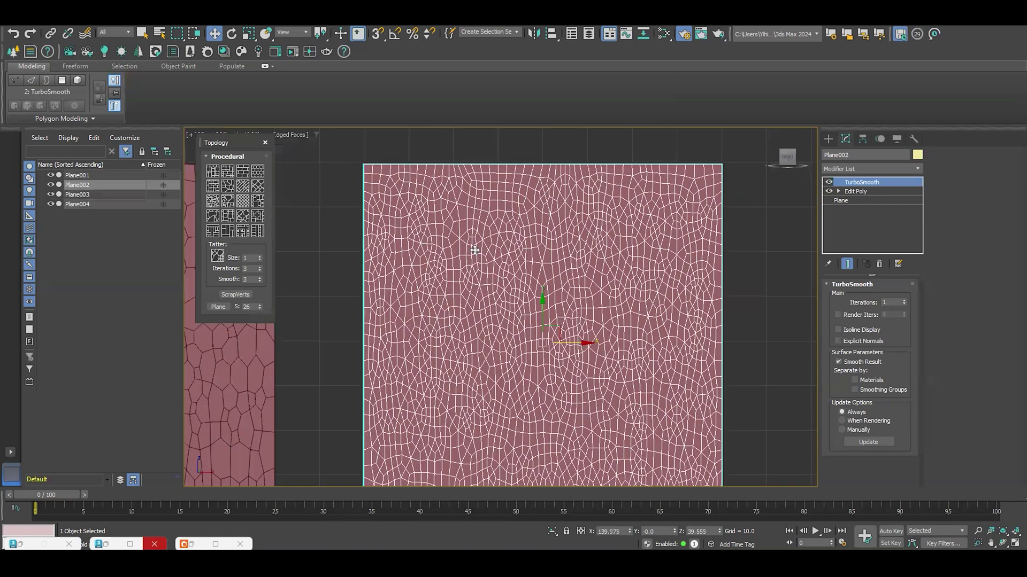
{"action": "left_click", "coordinate": [879, 263]}
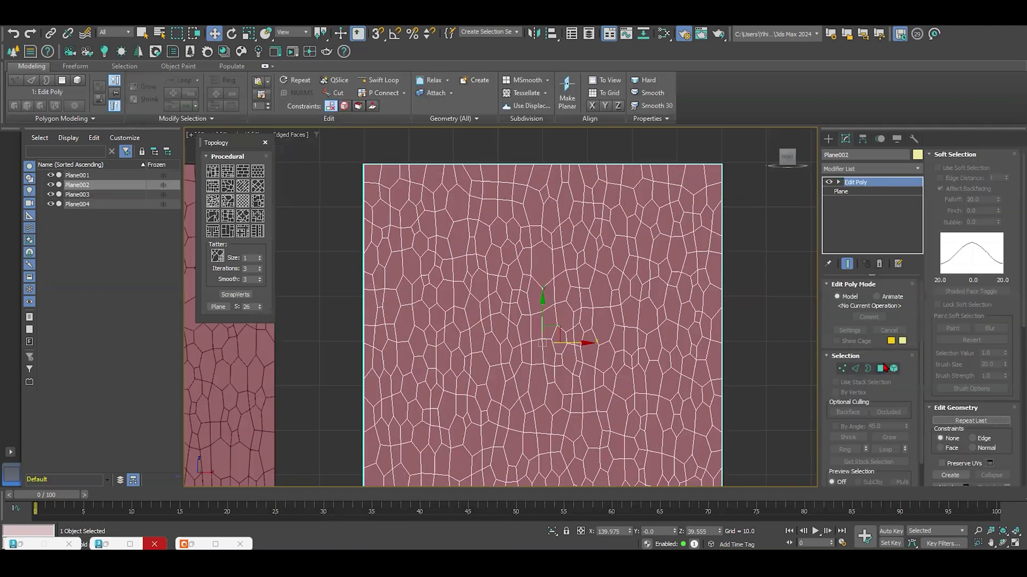
- Select all polygons of the second plane and inset each cell individually by about 0.538
{"action": "left_click", "coordinate": [880, 369]}
{"action": "key", "text": "ctrl+a"}
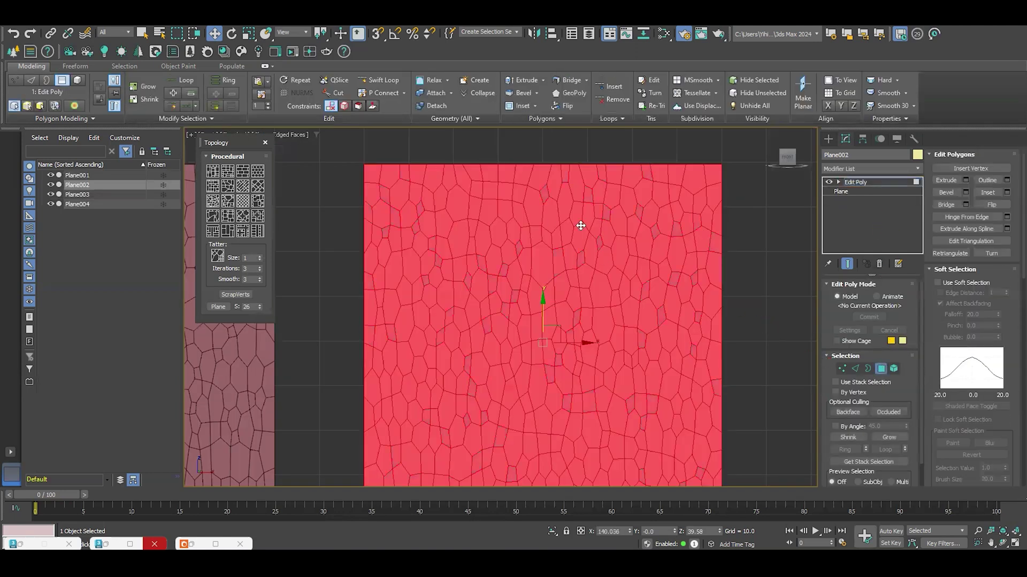
{"action": "scroll", "coordinate": [524, 259], "scroll_direction": "up", "scroll_amount": 2}
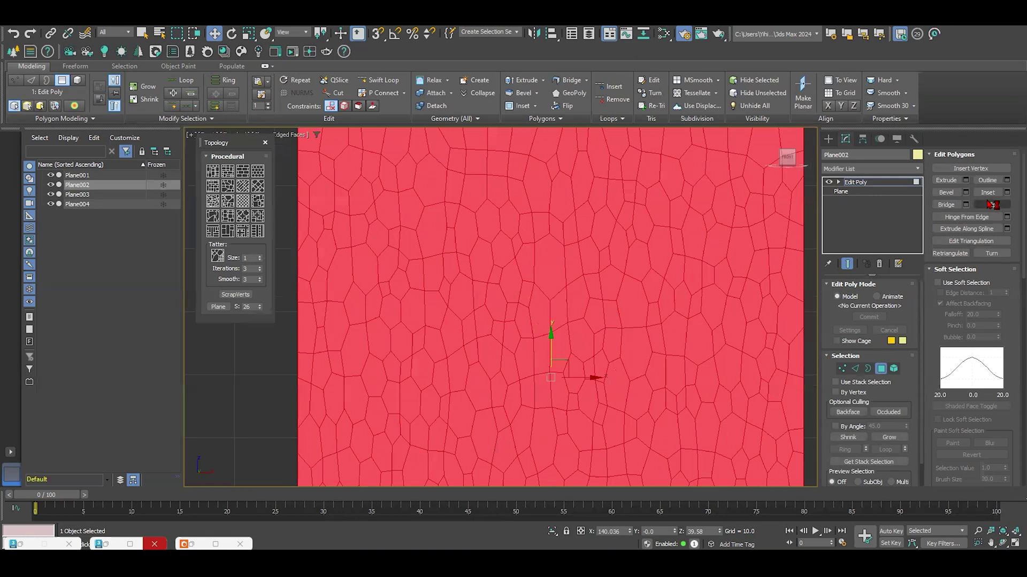
{"action": "left_click", "coordinate": [1009, 192]}
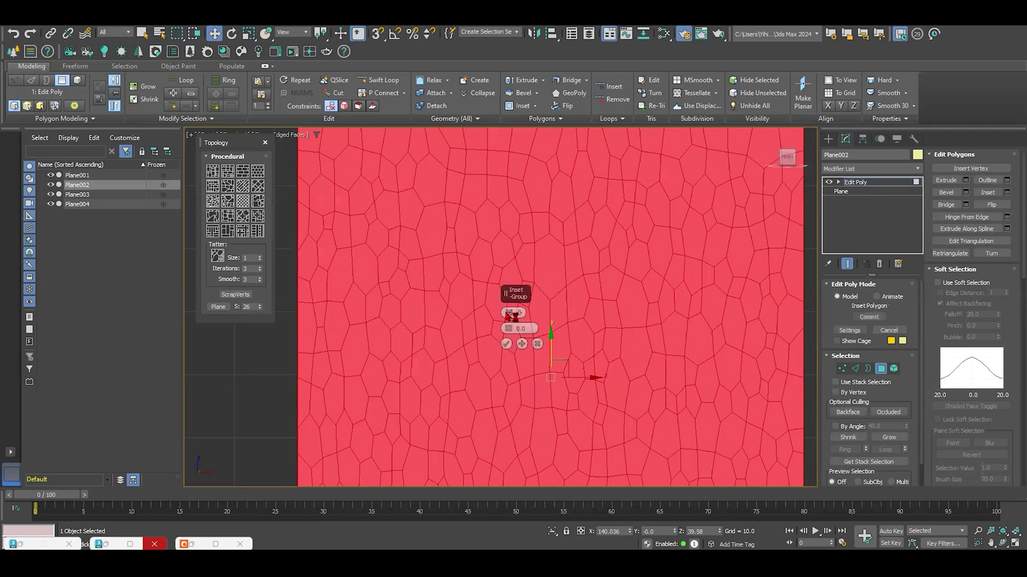
{"action": "left_click_drag", "start_coordinate": [508, 328], "coordinate": [508, 321]}
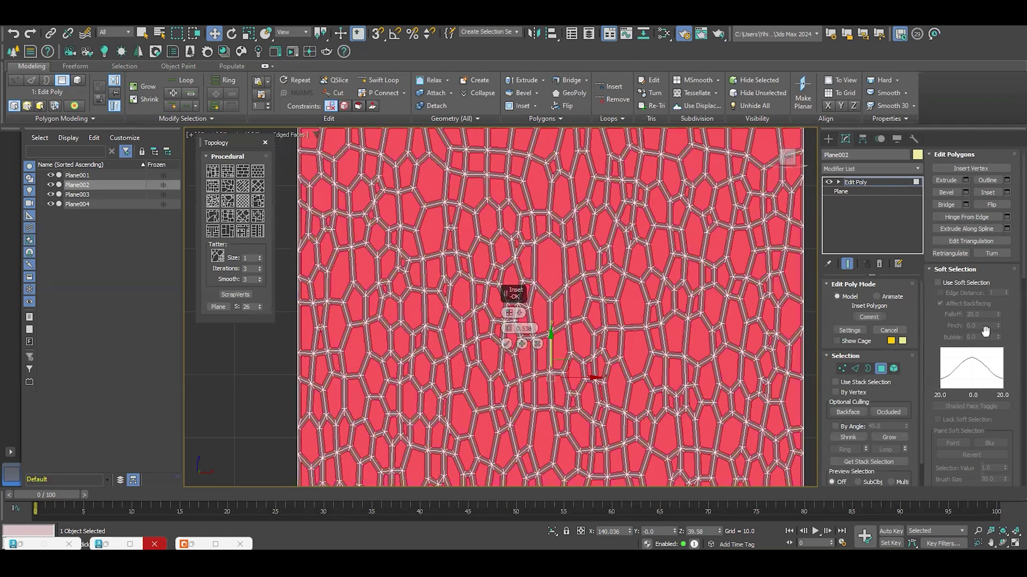
{"action": "left_click", "coordinate": [880, 370]}
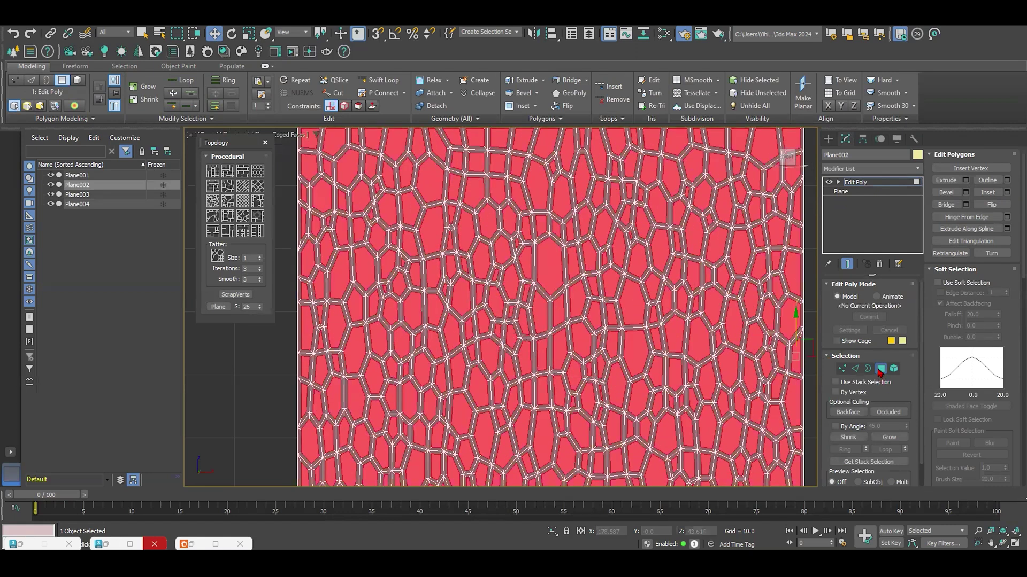
- Add a TurboSmooth modifier to the inset second plane and inspect the rounded cells
{"action": "left_click", "coordinate": [872, 169]}
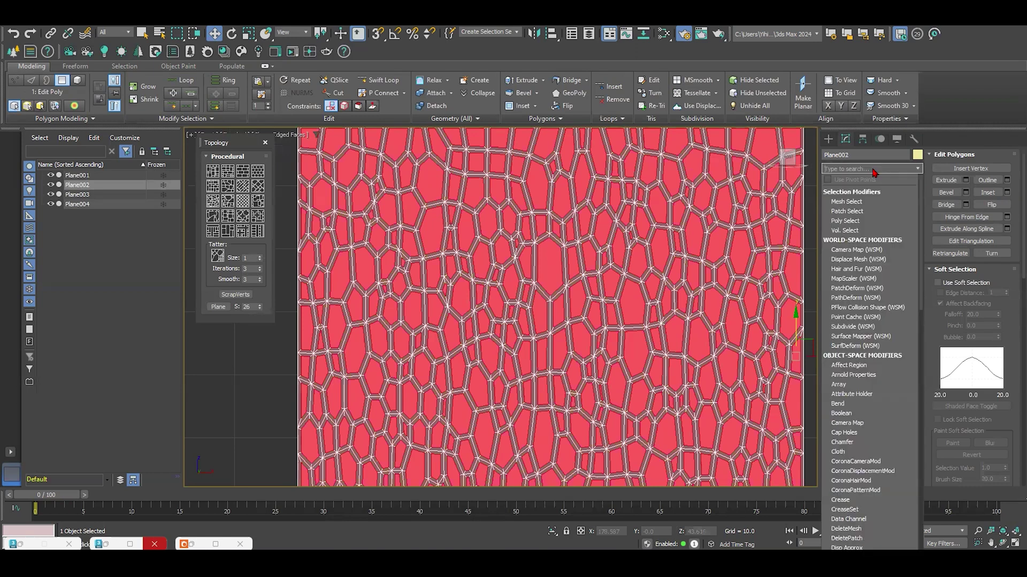
{"action": "type", "text": "tu"}
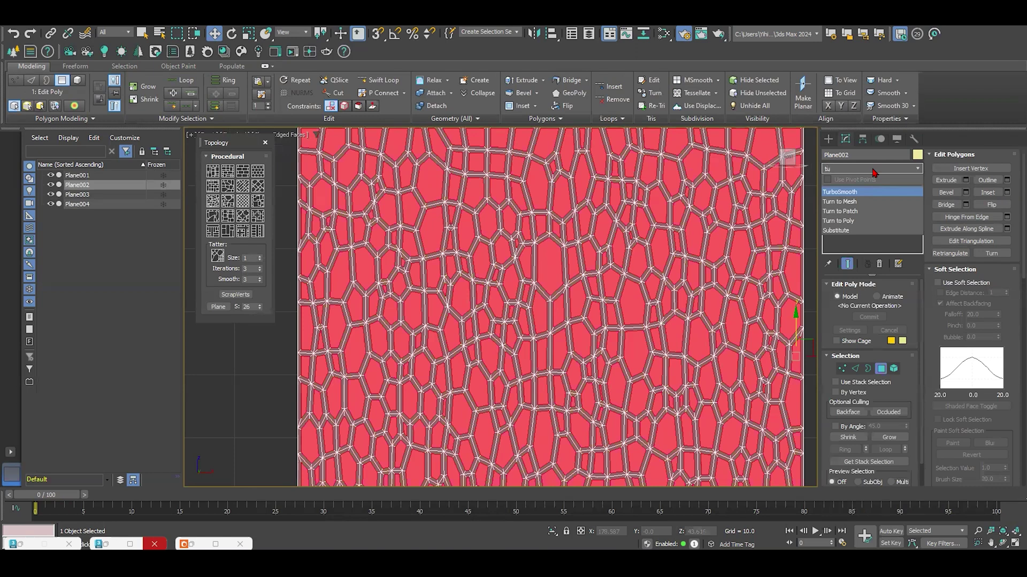
{"action": "key", "text": "Return"}
{"action": "scroll", "coordinate": [653, 210], "scroll_direction": "down", "scroll_amount": 3}
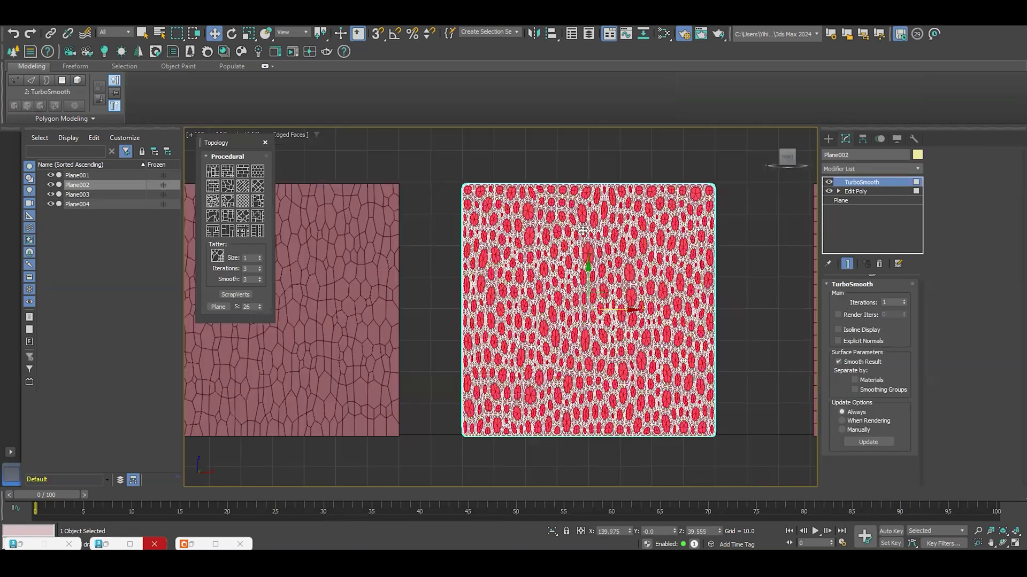
{"action": "scroll", "coordinate": [504, 279], "scroll_direction": "up", "scroll_amount": 4}
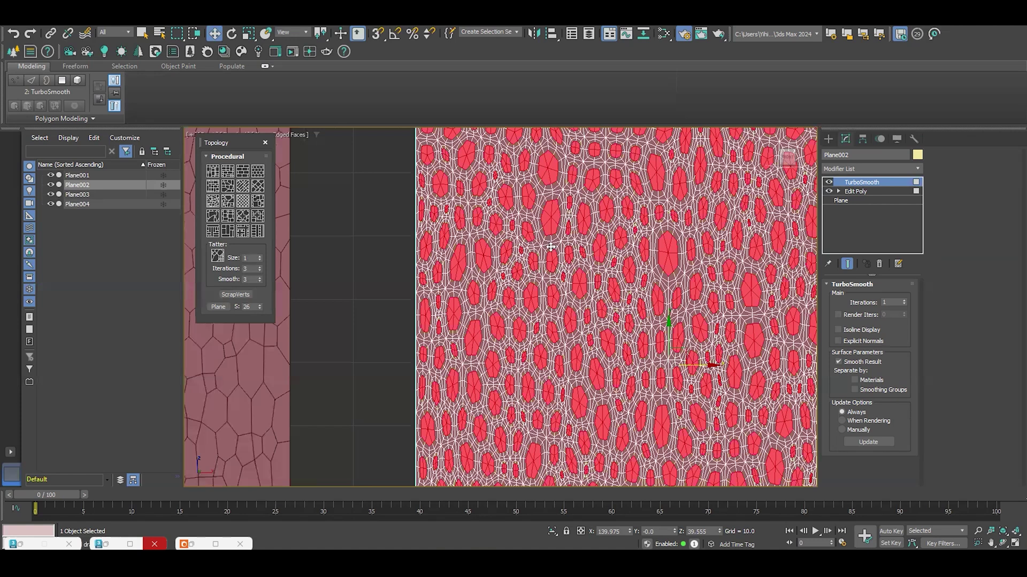
{"action": "scroll", "coordinate": [484, 214], "scroll_direction": "down", "scroll_amount": 2}
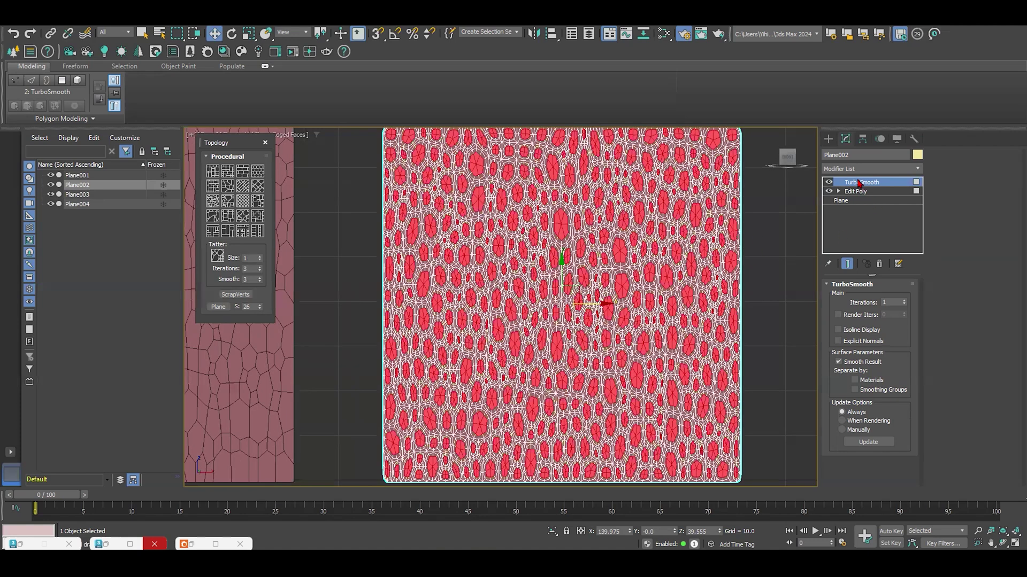
{"action": "left_click", "coordinate": [780, 245]}
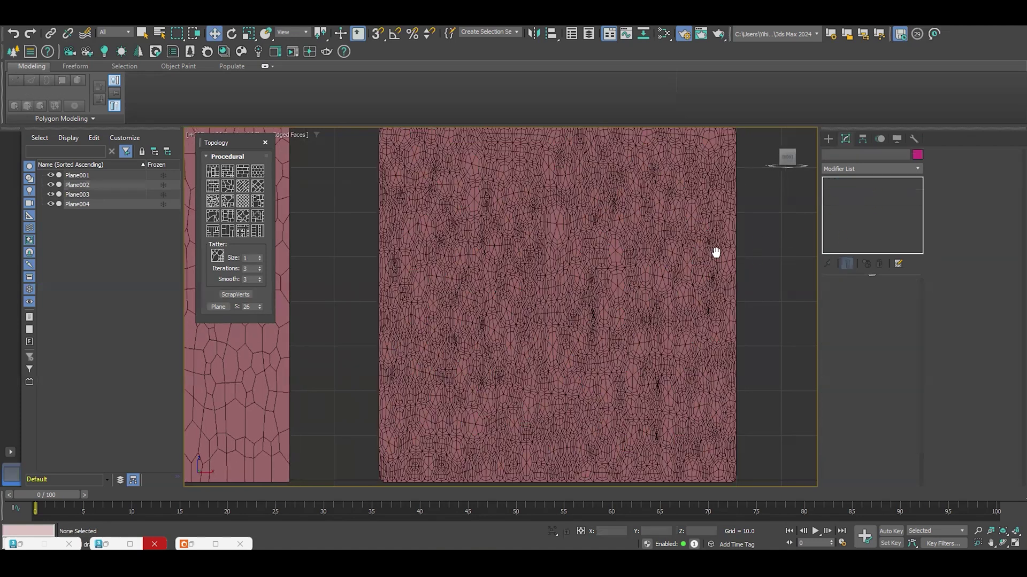
{"action": "scroll", "coordinate": [617, 278], "scroll_direction": "down", "scroll_amount": 3}
{"action": "left_click", "coordinate": [751, 256]}
{"action": "middle_click_drag", "start_coordinate": [750, 256], "coordinate": [718, 255]}
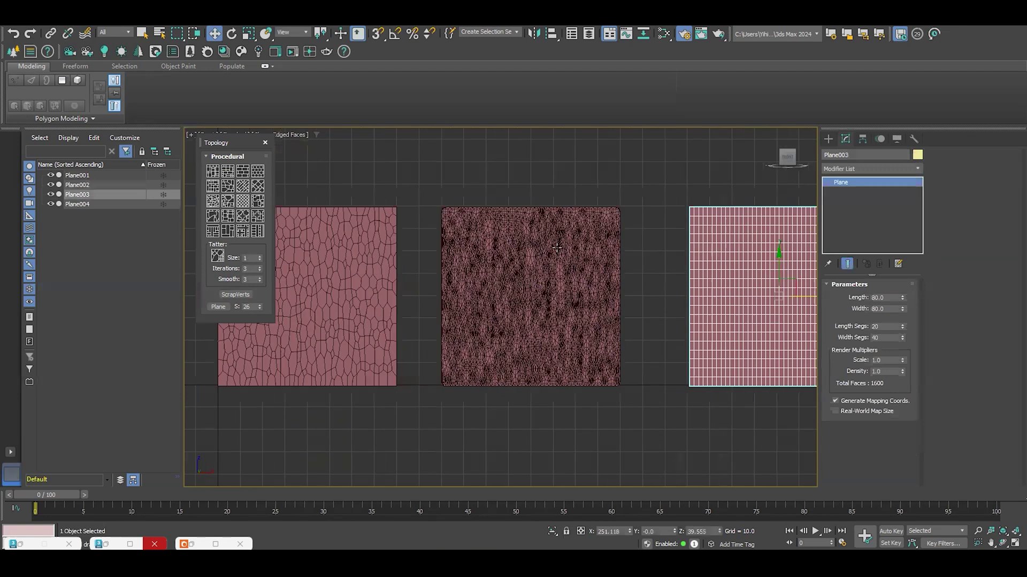
- Add an Edit Poly modifier above TurboSmooth on the second plane and delete the selected polygons inside the cells
{"action": "left_click", "coordinate": [472, 225]}
{"action": "scroll", "coordinate": [492, 242], "scroll_direction": "up", "scroll_amount": 3}
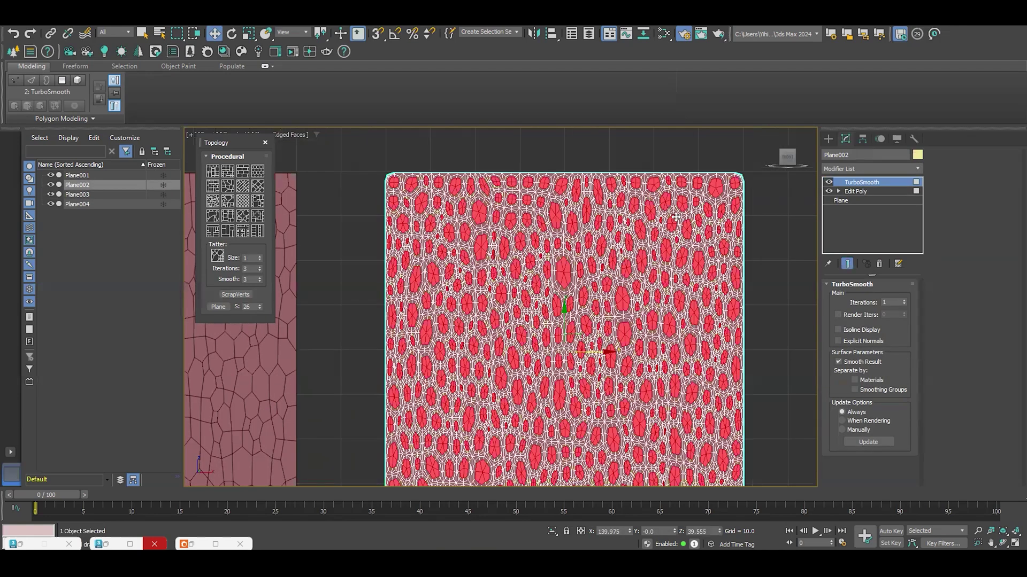
{"action": "left_click", "coordinate": [856, 168]}
{"action": "type", "text": "ed"}
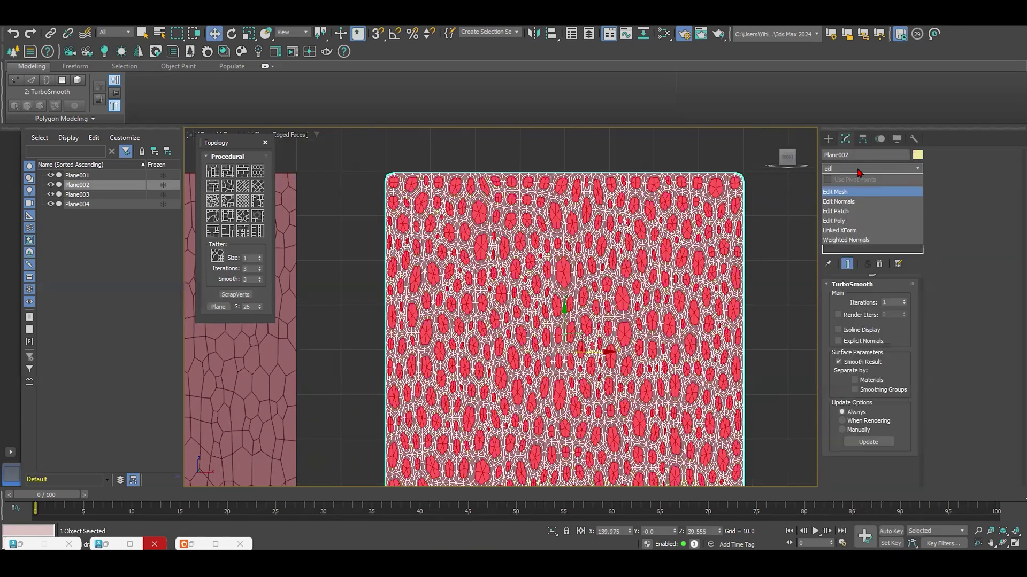
{"action": "left_click", "coordinate": [858, 224]}
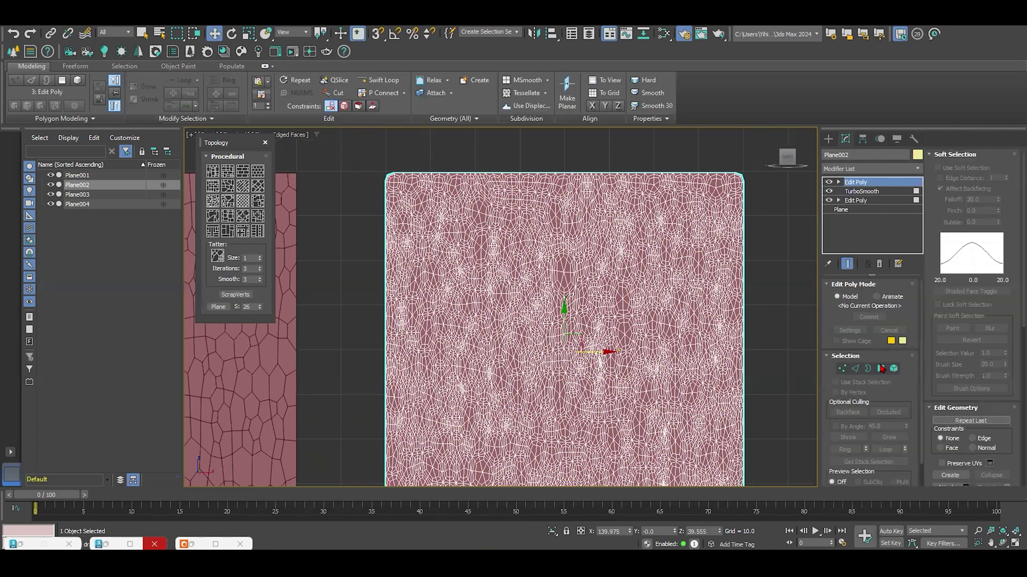
{"action": "left_click", "coordinate": [881, 369]}
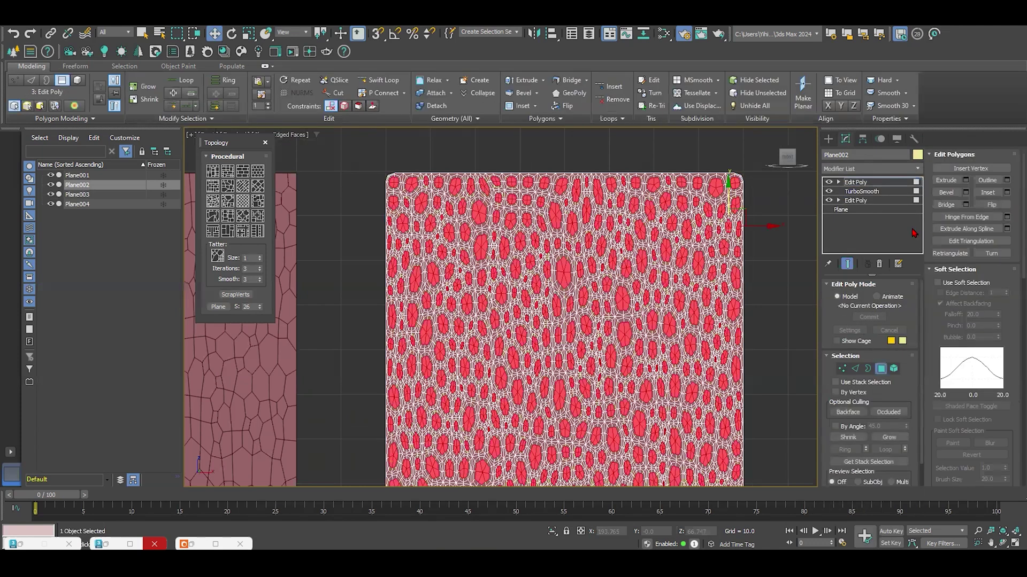
{"action": "key", "text": "Delete"}
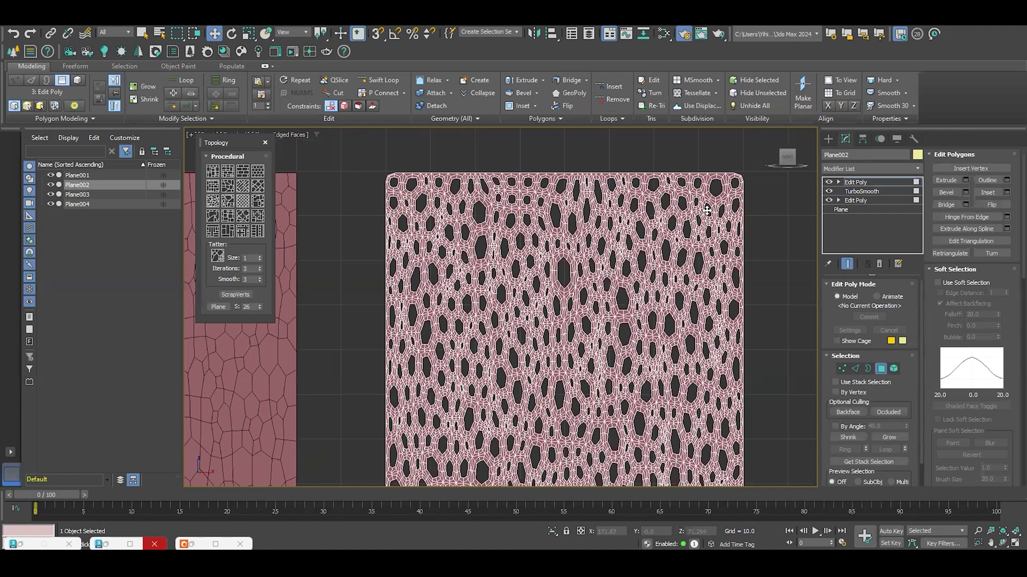
- Leave polygon editing on the perforated second plane and add a Shell modifier to give it thickness
{"action": "key", "text": "ctrl+a"}
{"action": "middle_click_drag", "start_coordinate": [642, 242], "coordinate": [598, 228], "text": "alt"}
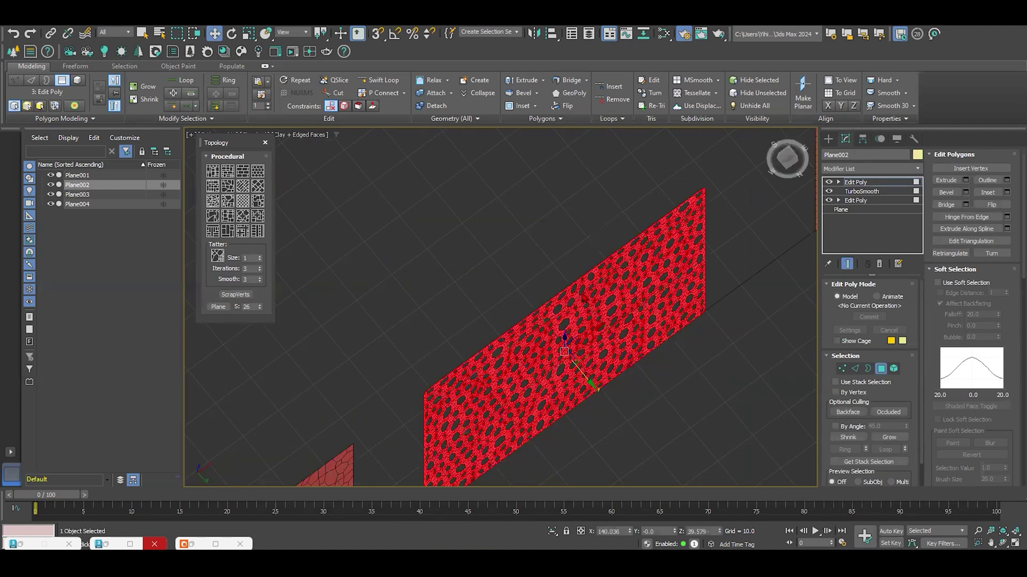
{"action": "middle_click_drag", "start_coordinate": [589, 296], "coordinate": [911, 275], "text": "alt"}
{"action": "left_click", "coordinate": [864, 183]}
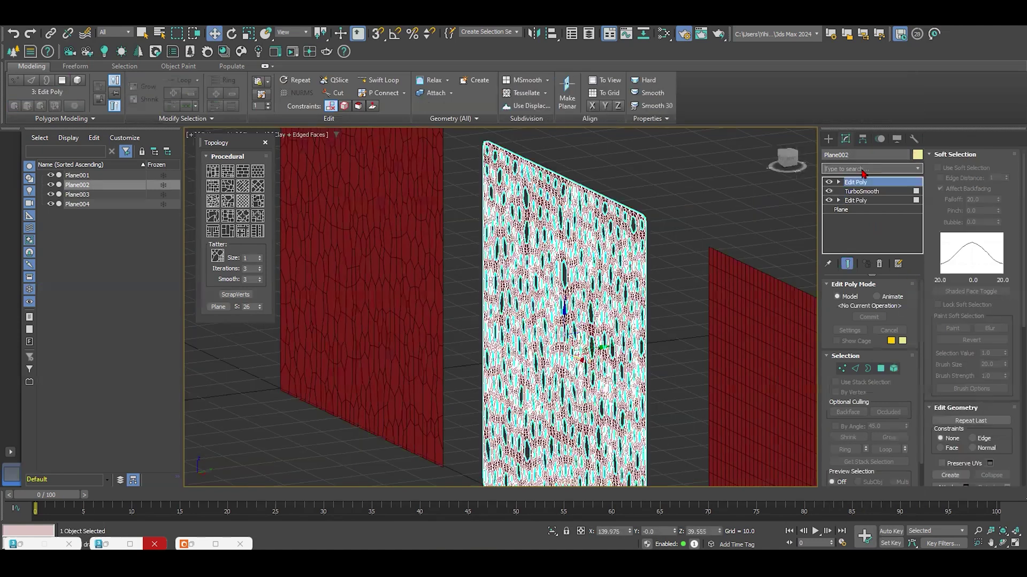
{"action": "left_click", "coordinate": [864, 169]}
{"action": "type", "text": "shell"}
{"action": "key", "text": "Return"}
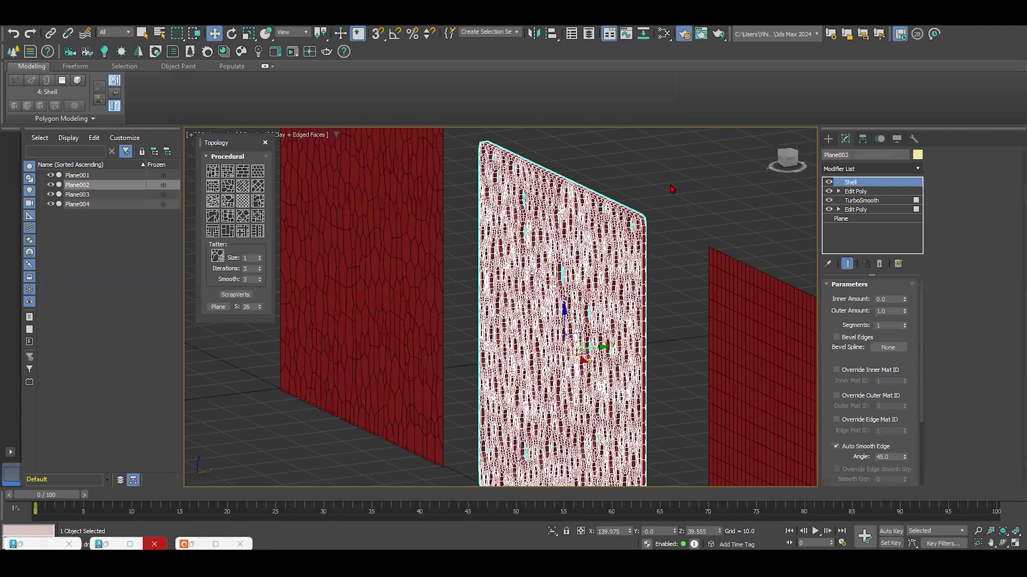
- Set the second plane's Shell outer amount to 2.31, inspect the thickened perforated panel, and deselect it
{"action": "scroll", "coordinate": [651, 231], "scroll_direction": "up", "scroll_amount": 3}
{"action": "left_click_drag", "start_coordinate": [905, 312], "coordinate": [907, 299]}
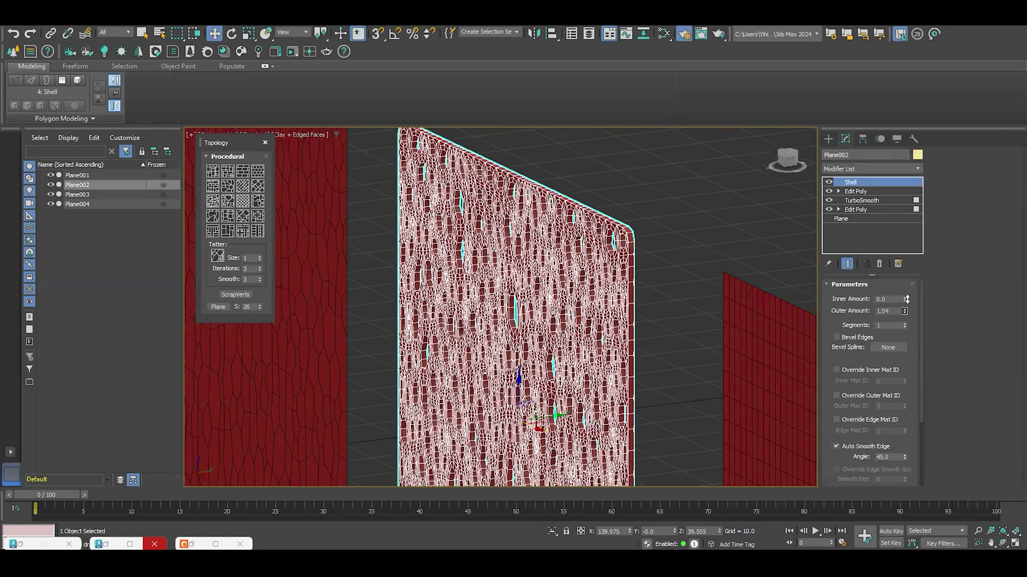
{"action": "left_click_drag", "start_coordinate": [913, 218], "coordinate": [913, 236]}
{"action": "middle_click_drag", "start_coordinate": [592, 283], "coordinate": [673, 277], "text": "alt"}
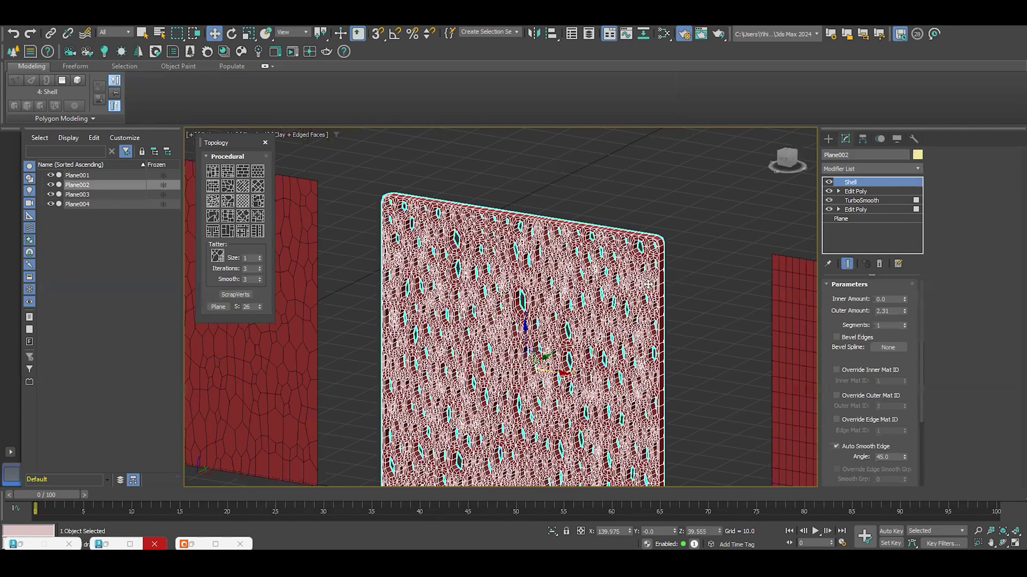
{"action": "left_click", "coordinate": [679, 313]}
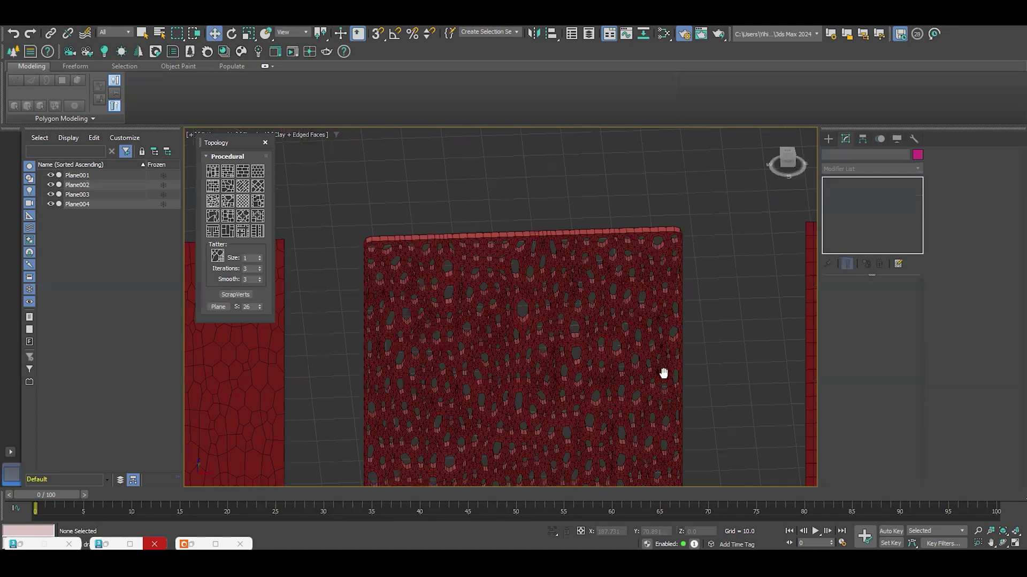
- Select the third plane, frame it in the front view, and add an Edit Poly modifier
{"action": "scroll", "coordinate": [657, 374], "scroll_direction": "down", "scroll_amount": 3}
{"action": "middle_click_drag", "start_coordinate": [649, 380], "coordinate": [529, 339]}
{"action": "left_click", "coordinate": [648, 287]}
{"action": "scroll", "coordinate": [649, 287], "scroll_direction": "up", "scroll_amount": 5}
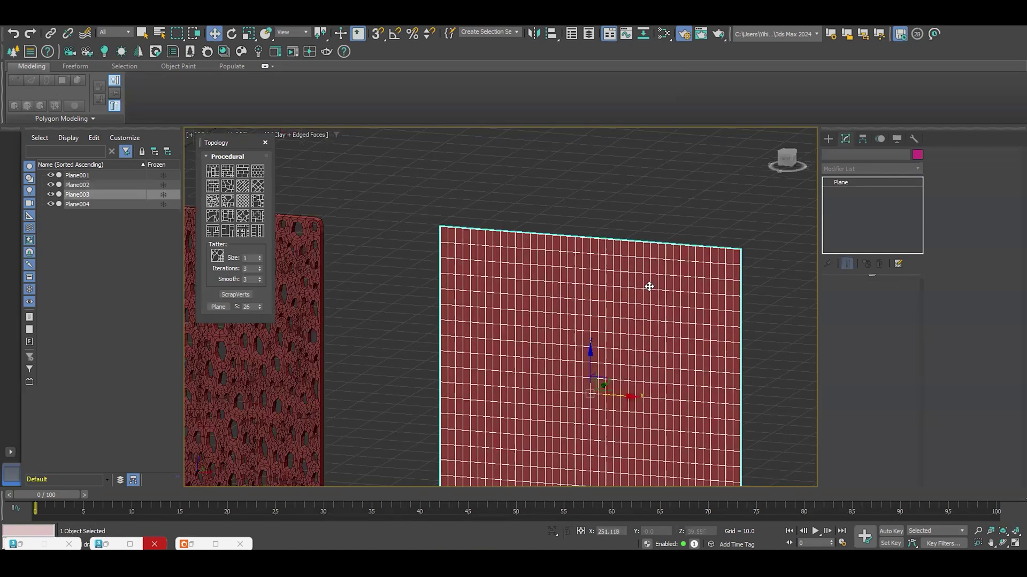
{"action": "key", "text": "f"}
{"action": "key", "text": "z"}
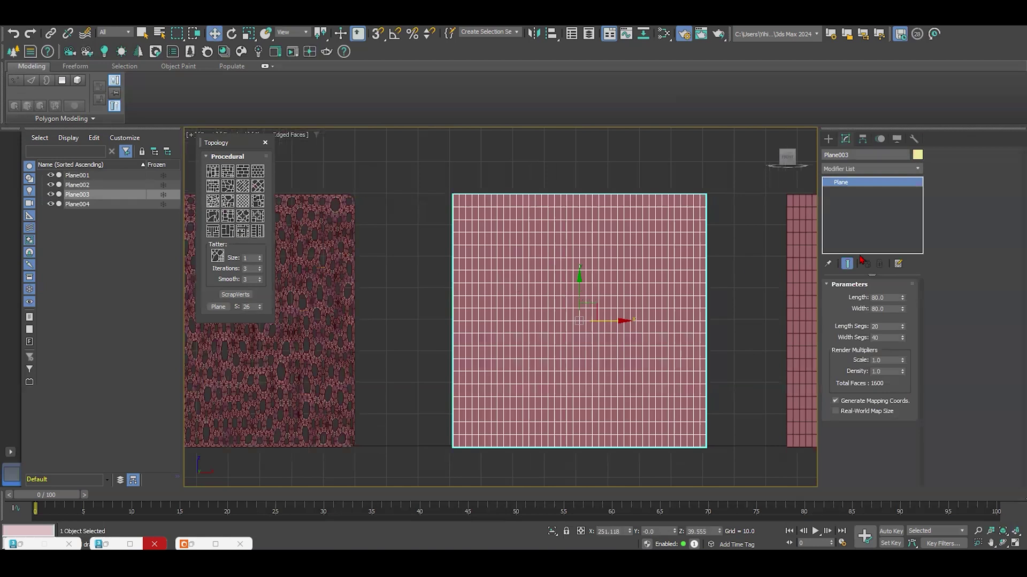
{"action": "left_click", "coordinate": [885, 169]}
{"action": "type", "text": "ed"}
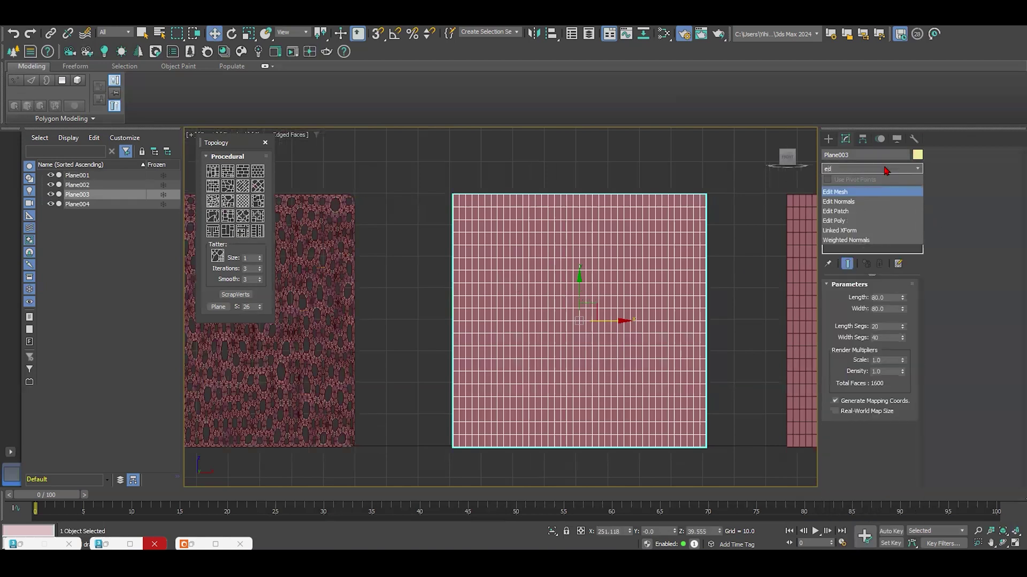
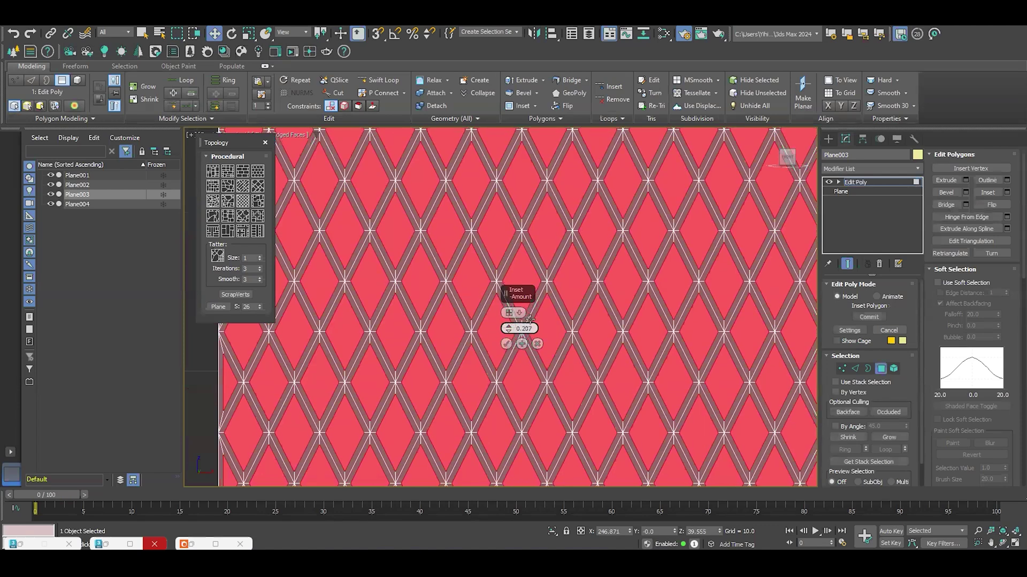
- Apply an inset of 0.207 to the selected diamond polygons of the third plane
{"action": "left_click", "coordinate": [507, 344]}
{"action": "scroll", "coordinate": [535, 321], "scroll_direction": "down", "scroll_amount": 5}
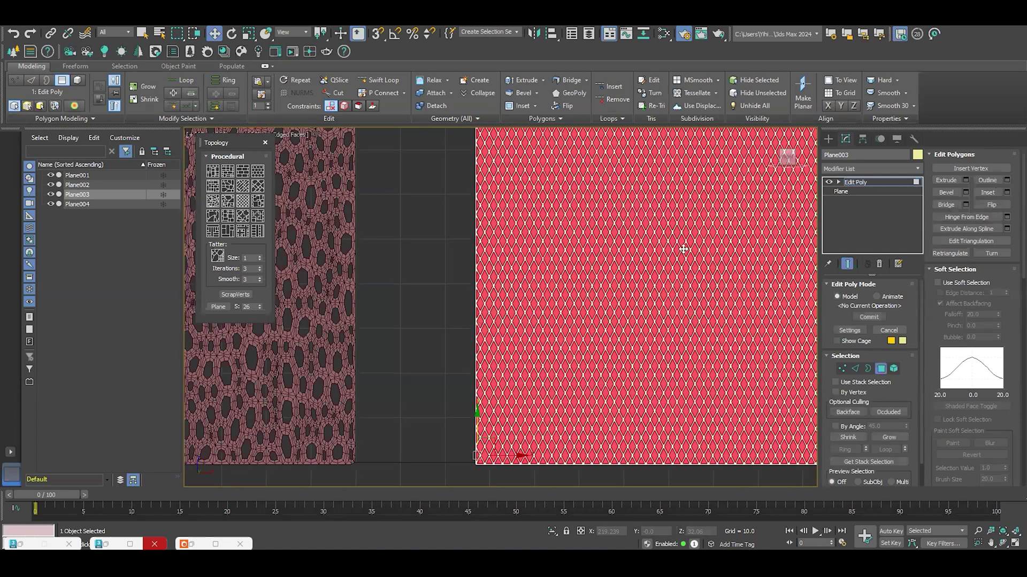
{"action": "scroll", "coordinate": [683, 250], "scroll_direction": "down", "scroll_amount": 1}
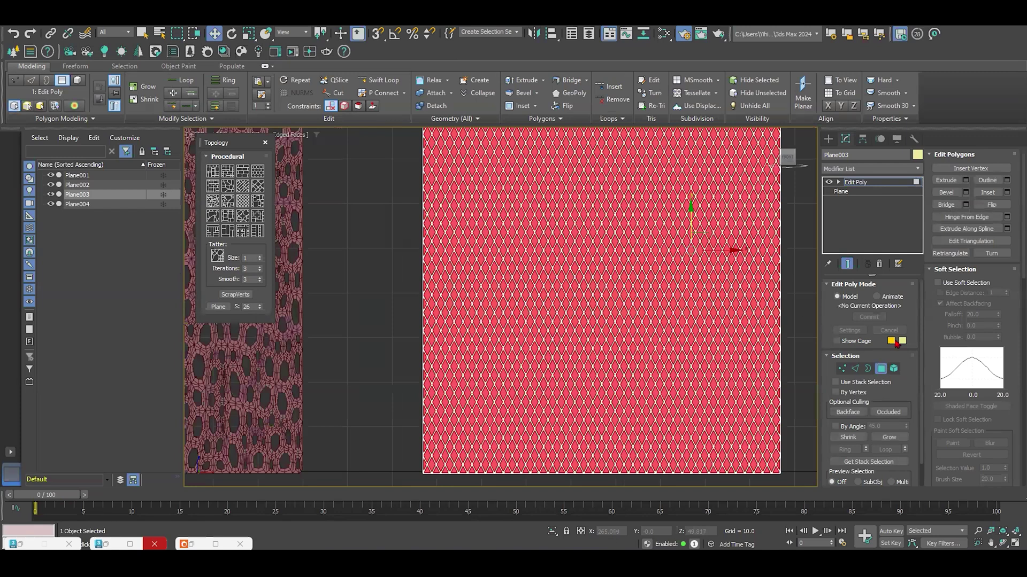
- Finish opening the diamond cells of the third plane and add a Shell modifier to give the lattice thickness
{"action": "left_click", "coordinate": [888, 369]}
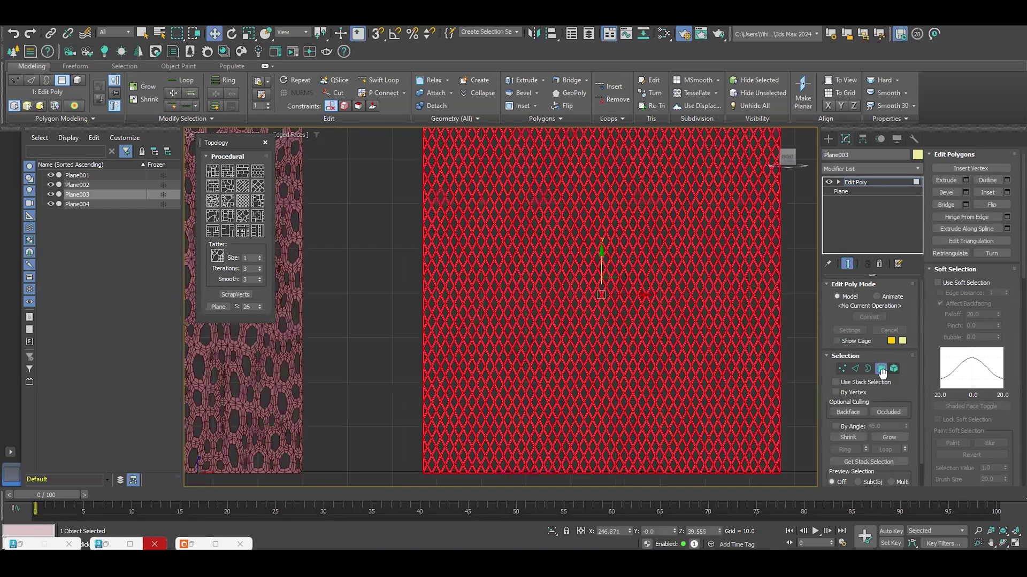
{"action": "left_click", "coordinate": [875, 169]}
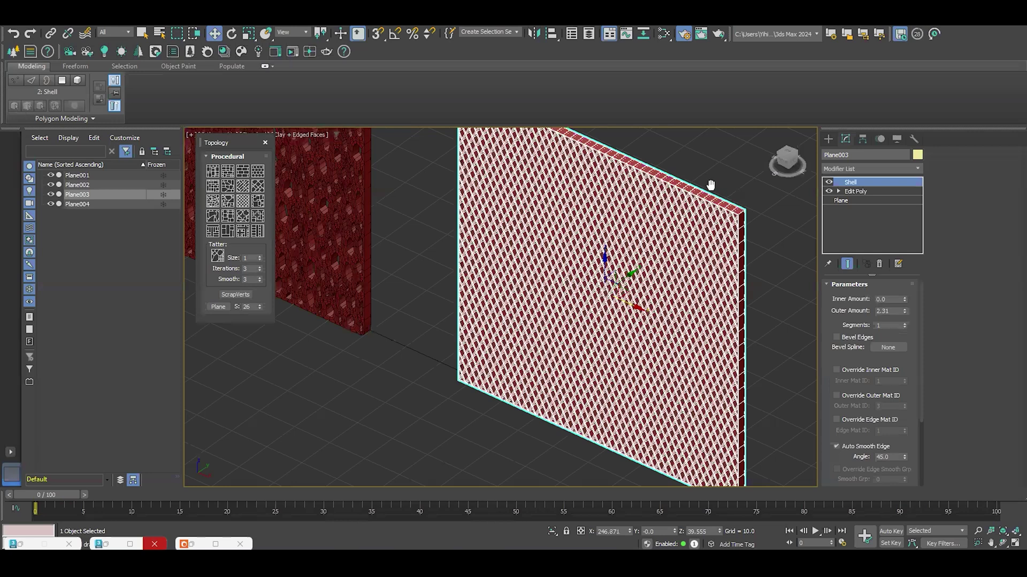
- Create a standard box about 115 long, 235 wide and 227 high beside the planes and show its modifier parameters
{"action": "left_click", "coordinate": [845, 211]}
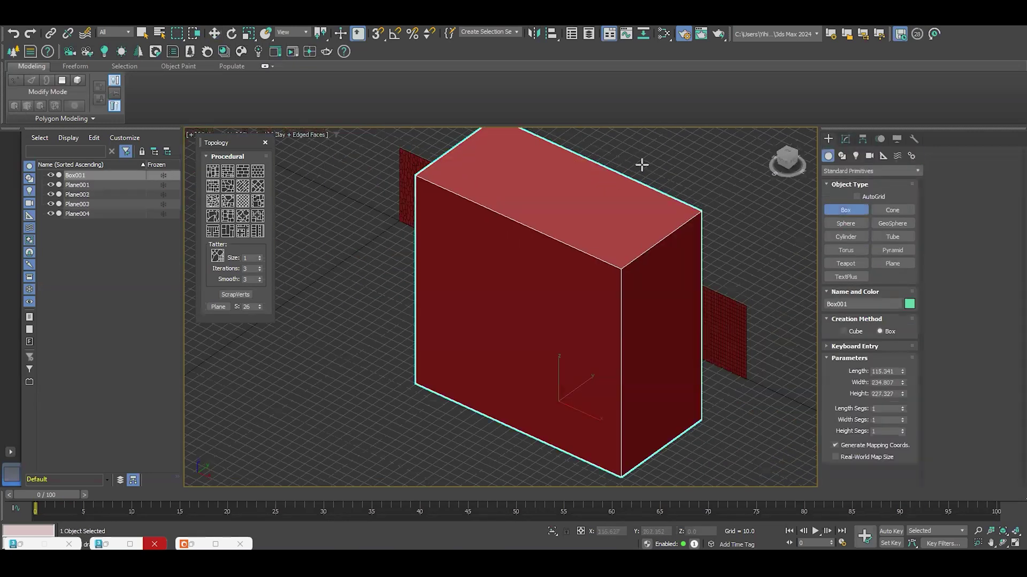
{"action": "key", "text": "w"}
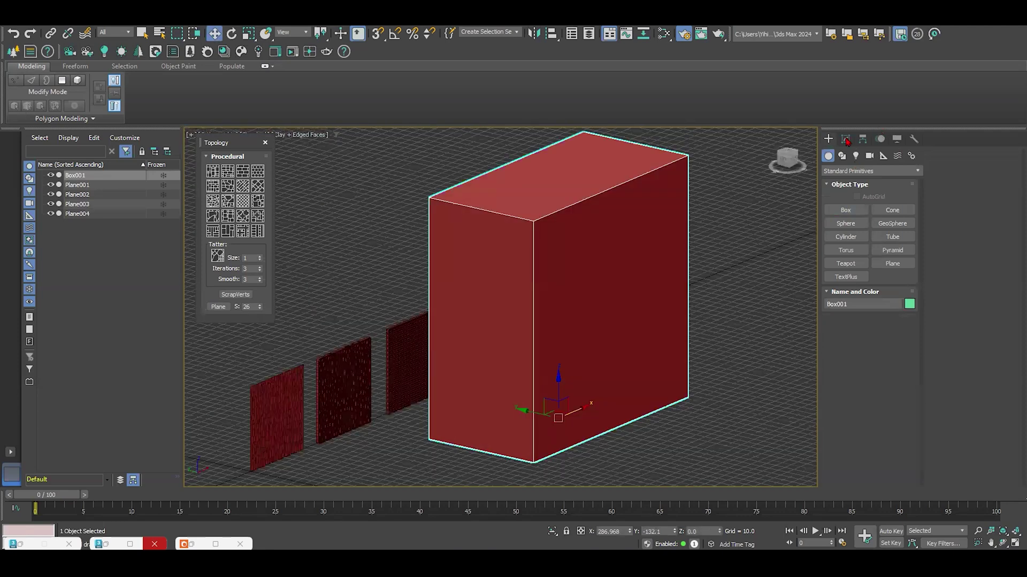
{"action": "left_click", "coordinate": [845, 140]}
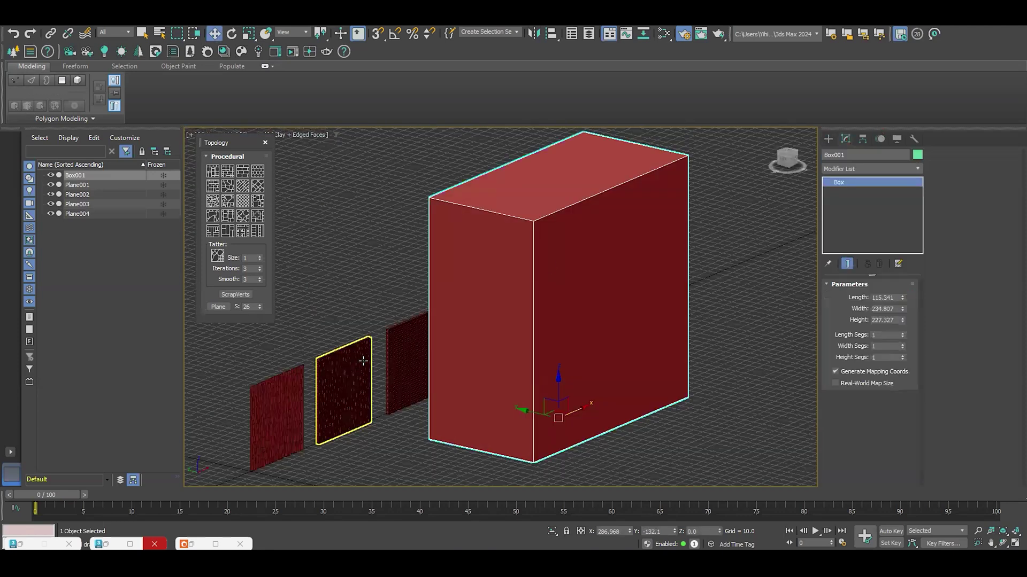
- Check the second plane's modifiers, then set the box to 8 length, 12 width and 11 height segments
{"action": "left_click", "coordinate": [344, 390]}
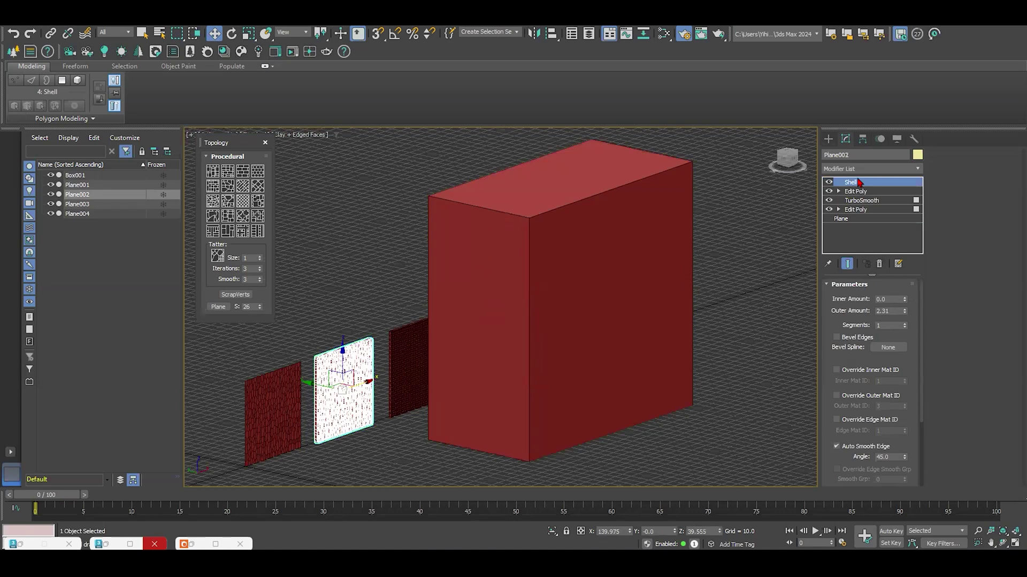
{"action": "left_click", "coordinate": [656, 229]}
{"action": "left_click_drag", "start_coordinate": [904, 338], "coordinate": [903, 359]}
{"action": "left_click", "coordinate": [739, 273]}
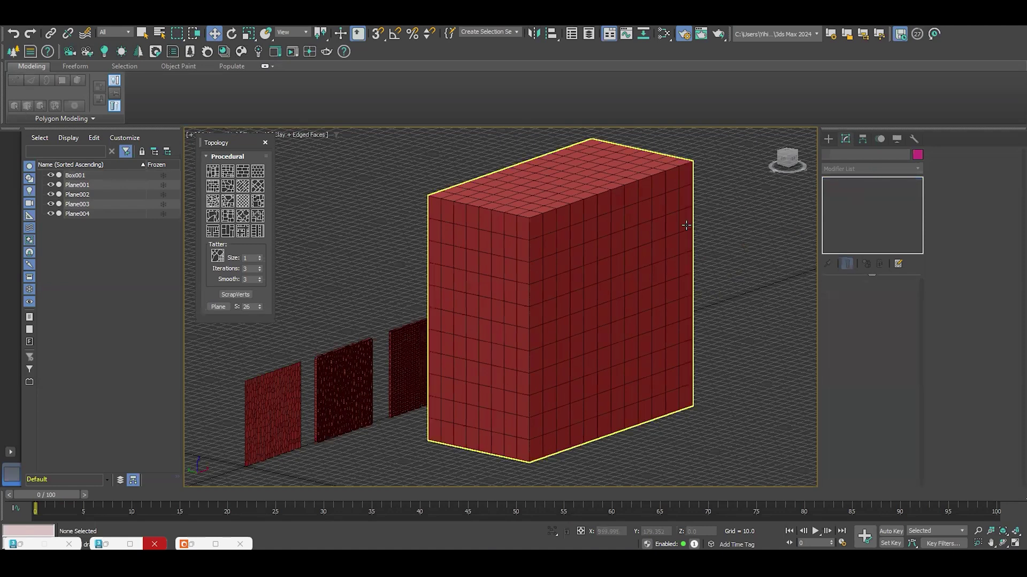
- Add an Edit Poly modifier to the segmented box
{"action": "left_click", "coordinate": [682, 222]}
{"action": "left_click", "coordinate": [854, 170]}
{"action": "type", "text": "ed"}
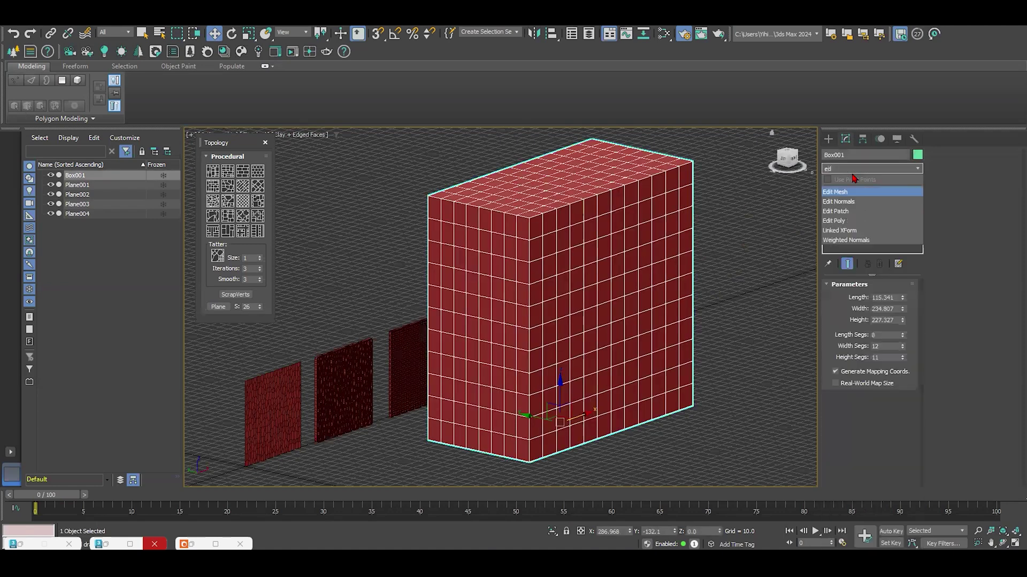
{"action": "left_click", "coordinate": [856, 220]}
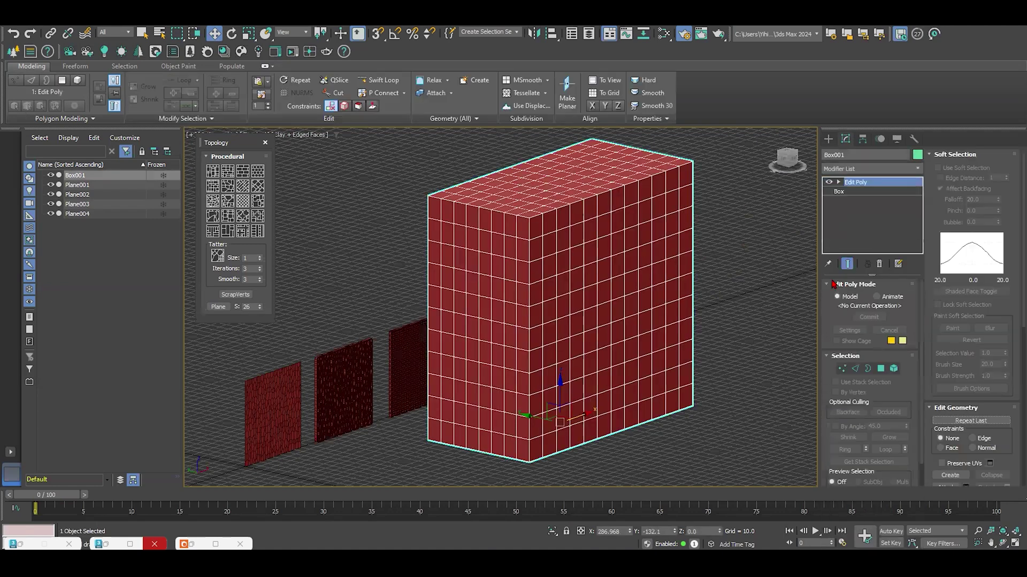
- Use Generate Topology to apply the irregular cell pattern to the whole box and inspect its shape from another angle
{"action": "left_click", "coordinate": [57, 121]}
{"action": "left_click", "coordinate": [48, 179]}
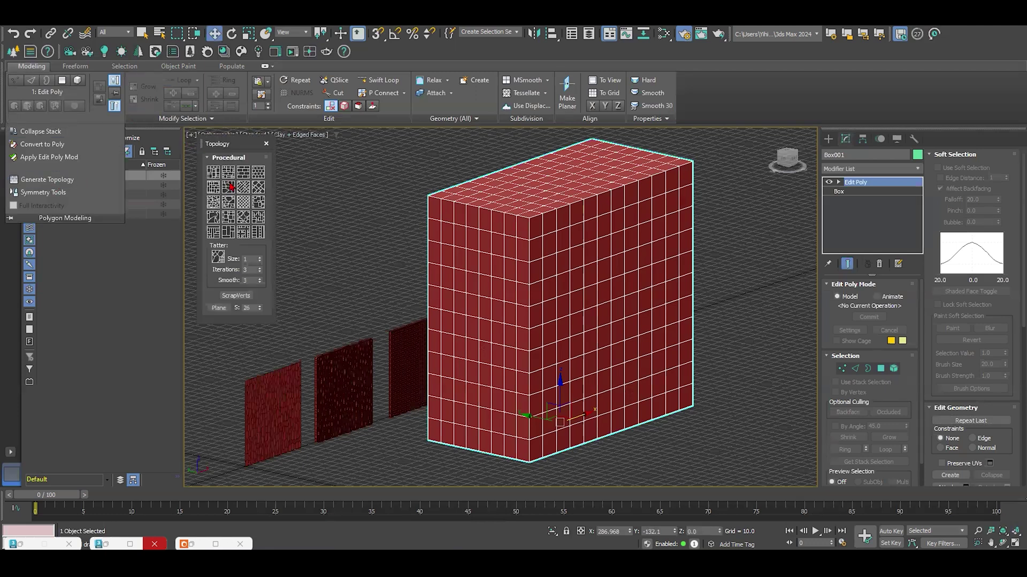
{"action": "left_click", "coordinate": [213, 210]}
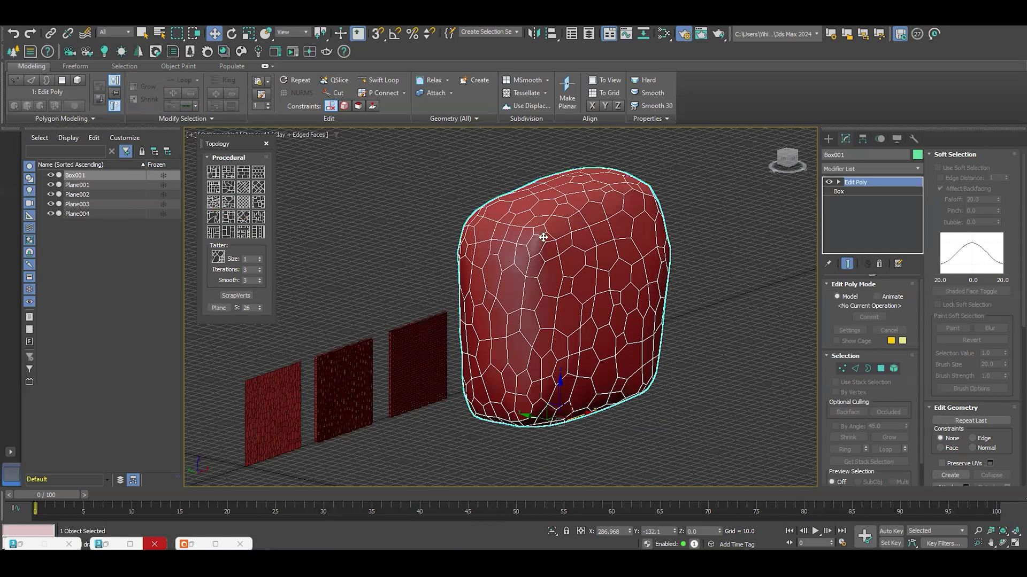
{"action": "middle_click_drag", "start_coordinate": [602, 253], "coordinate": [673, 240], "text": "alt"}
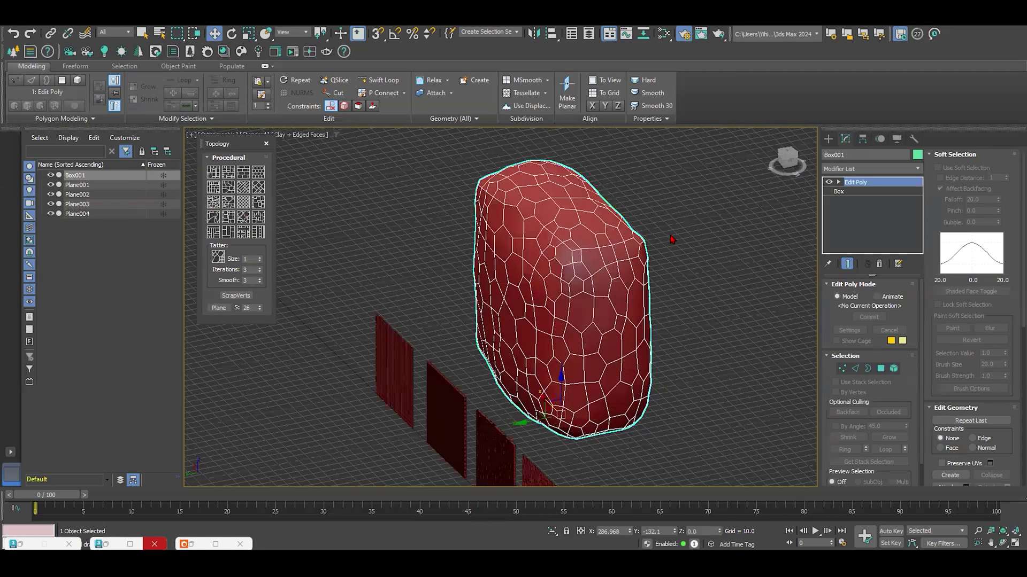
- Remove the Edit Poly modifier from the box and reset its length, width and height segments to 1
{"action": "left_click", "coordinate": [879, 263]}
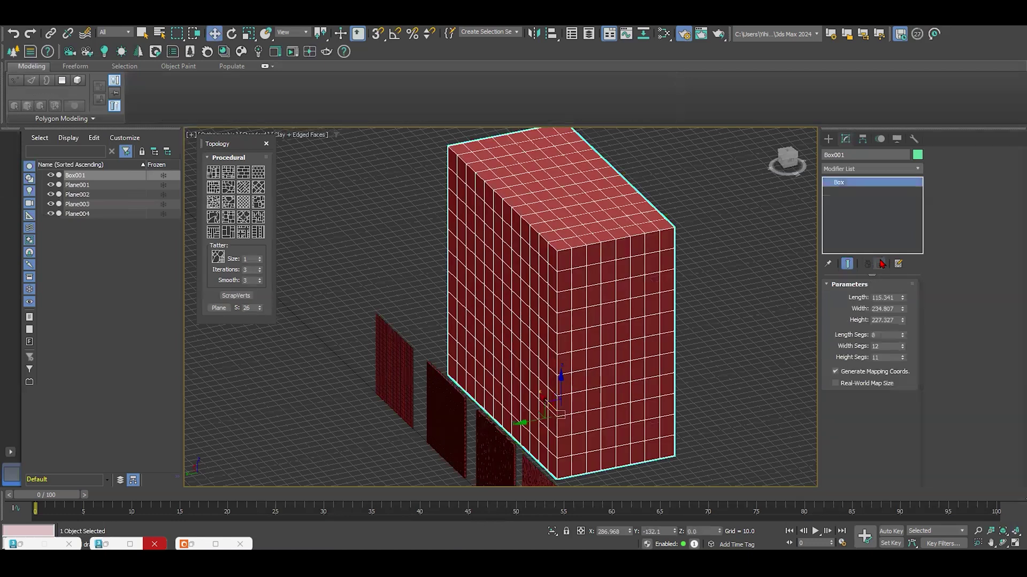
{"action": "right_click", "coordinate": [903, 335]}
{"action": "right_click", "coordinate": [903, 346]}
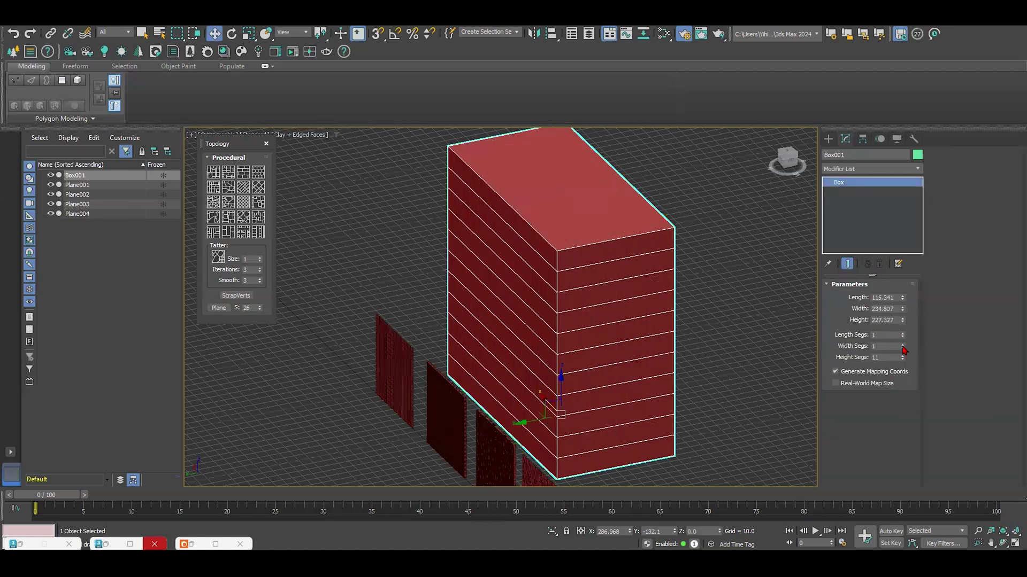
{"action": "right_click", "coordinate": [903, 358]}
- Add an Edit Poly modifier to the single-segment box
{"action": "middle_click_drag", "start_coordinate": [685, 337], "coordinate": [668, 321], "text": "alt"}
{"action": "left_click", "coordinate": [877, 168]}
{"action": "type", "text": "ed"}
{"action": "left_click", "coordinate": [836, 221]}
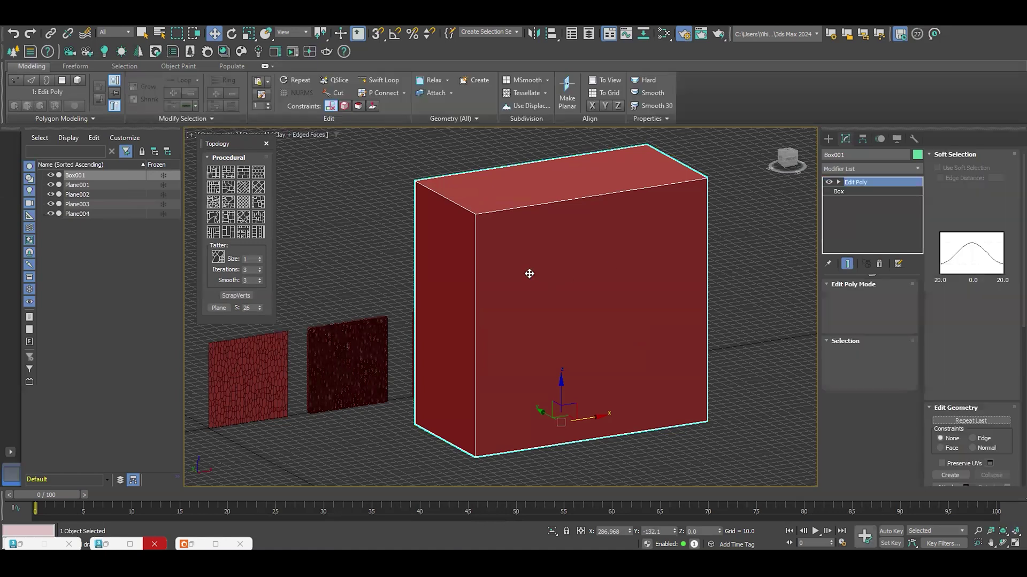
- Select the box's large front polygon and detach it as a separate object
{"action": "left_click", "coordinate": [881, 369]}
{"action": "left_click", "coordinate": [577, 247]}
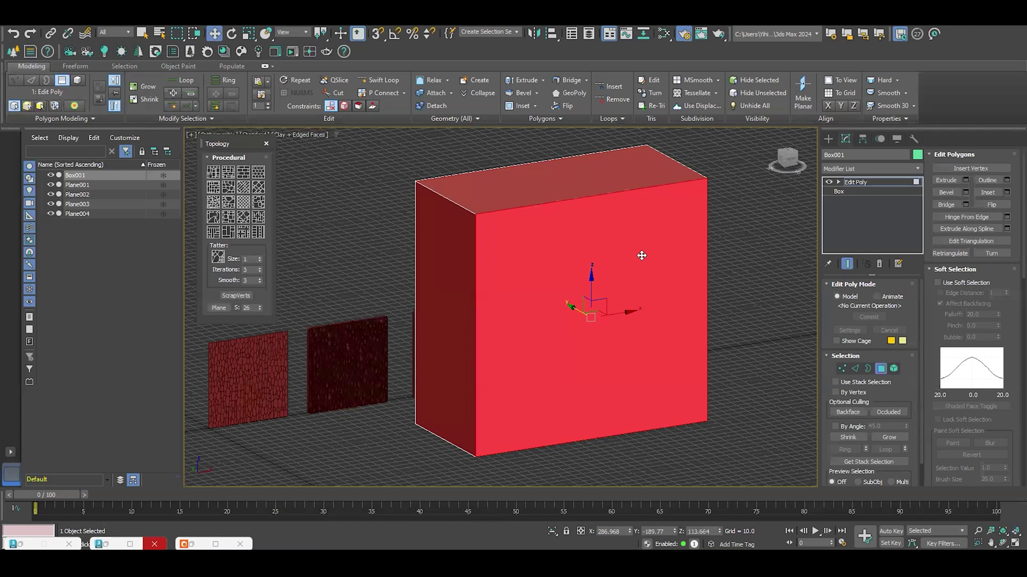
{"action": "middle_click_drag", "start_coordinate": [642, 256], "coordinate": [637, 306], "text": "alt"}
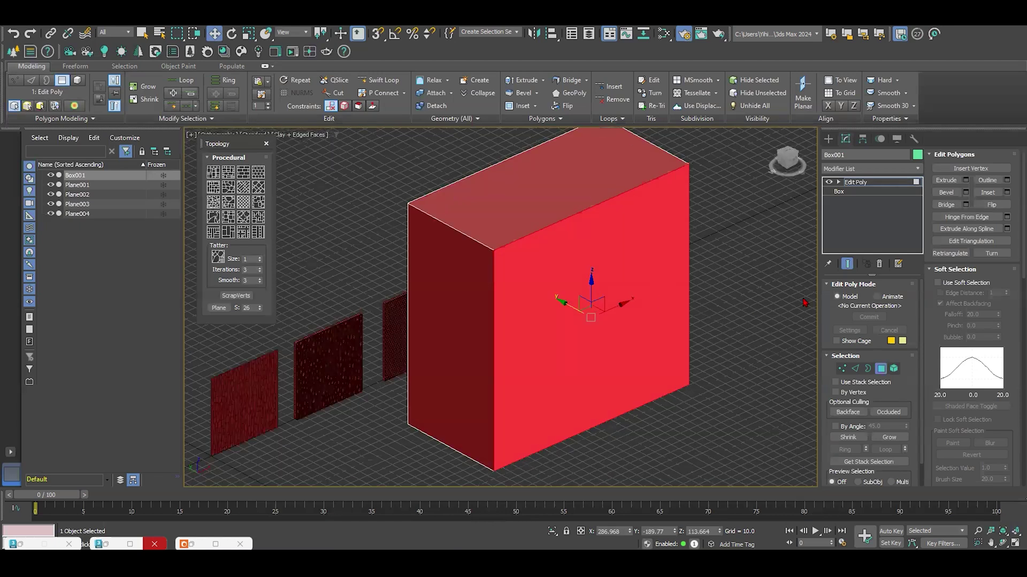
{"action": "middle_click_drag", "start_coordinate": [748, 282], "coordinate": [742, 266], "text": "alt"}
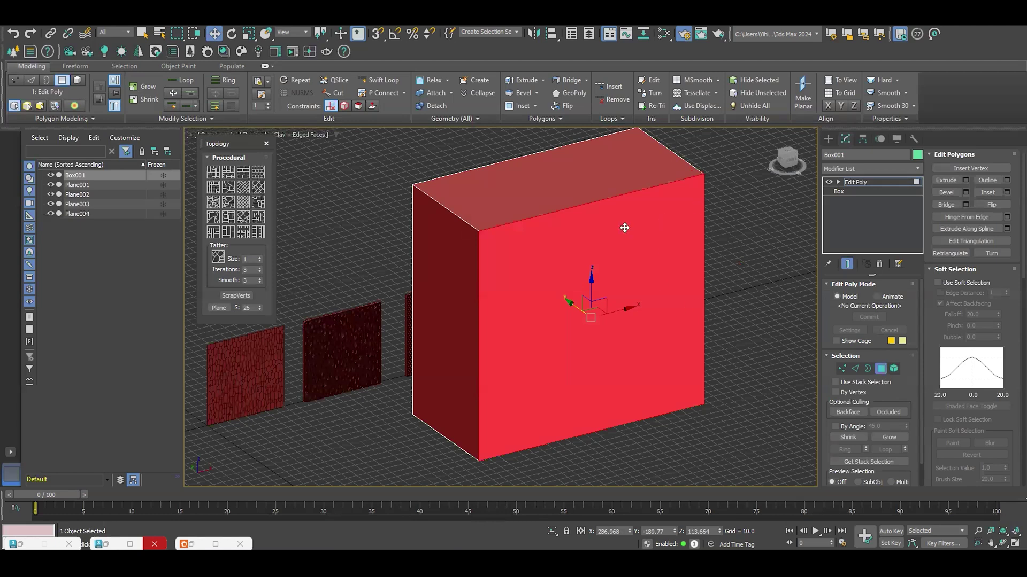
{"action": "left_click", "coordinate": [795, 298]}
{"action": "left_click", "coordinate": [687, 300]}
{"action": "scroll", "coordinate": [1002, 329], "scroll_direction": "down", "scroll_amount": 5}
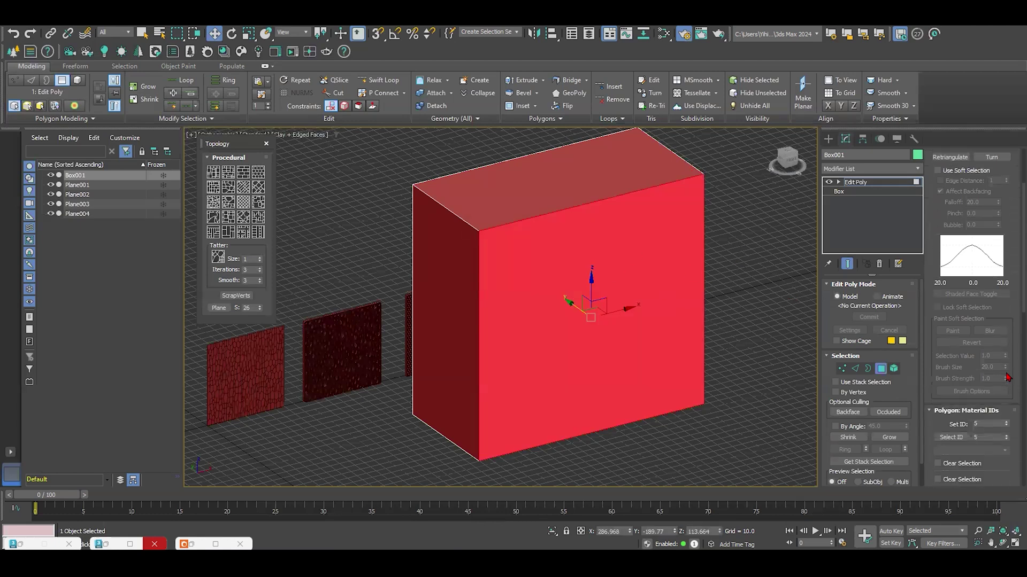
{"action": "scroll", "coordinate": [1012, 392], "scroll_direction": "down", "scroll_amount": 3}
{"action": "left_click", "coordinate": [987, 381]}
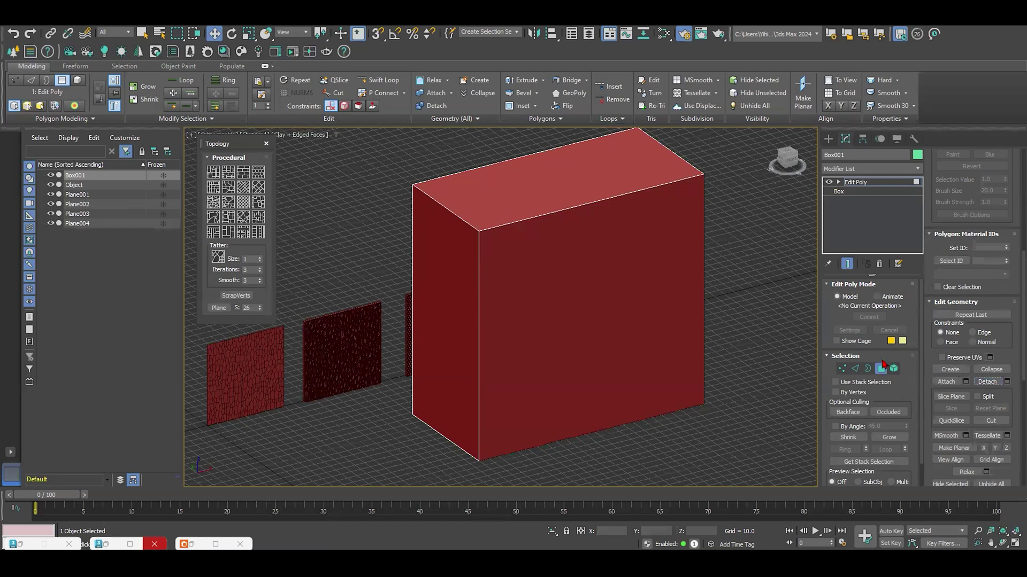
- Connect the two vertical edges of the detached front face with 20 segments
{"action": "left_click", "coordinate": [532, 248]}
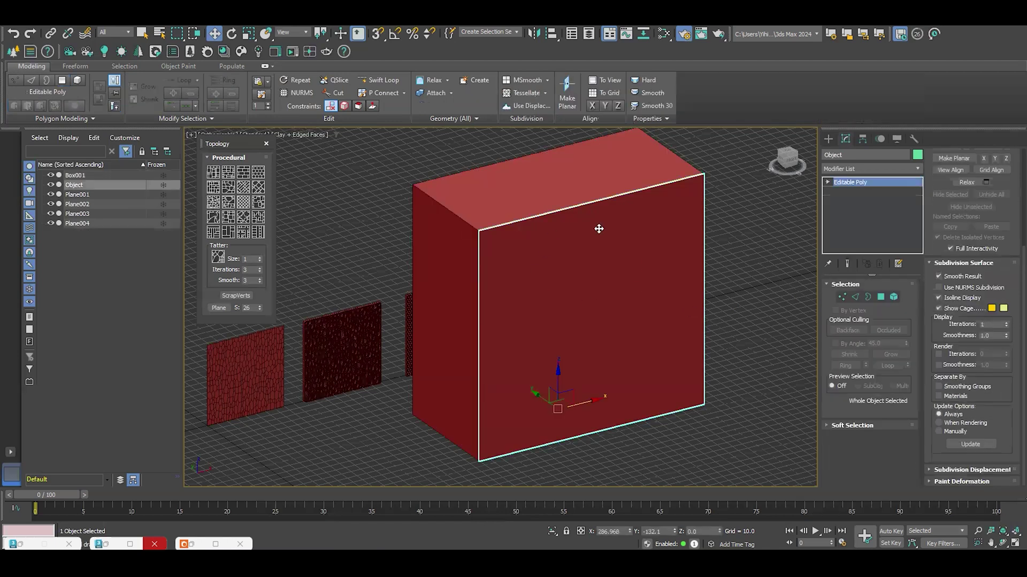
{"action": "left_click", "coordinate": [856, 297]}
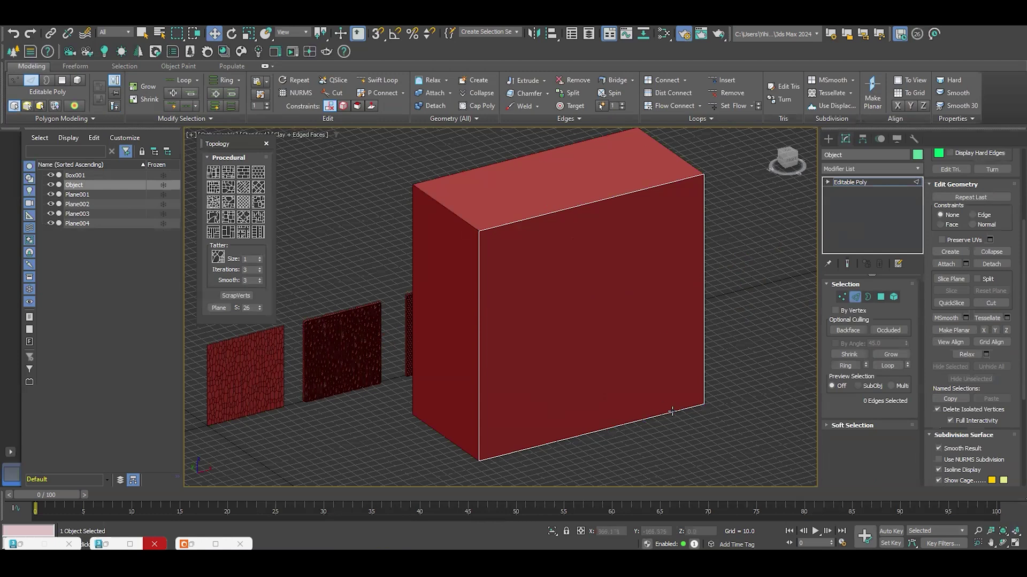
{"action": "left_click_drag", "start_coordinate": [751, 313], "coordinate": [615, 302]}
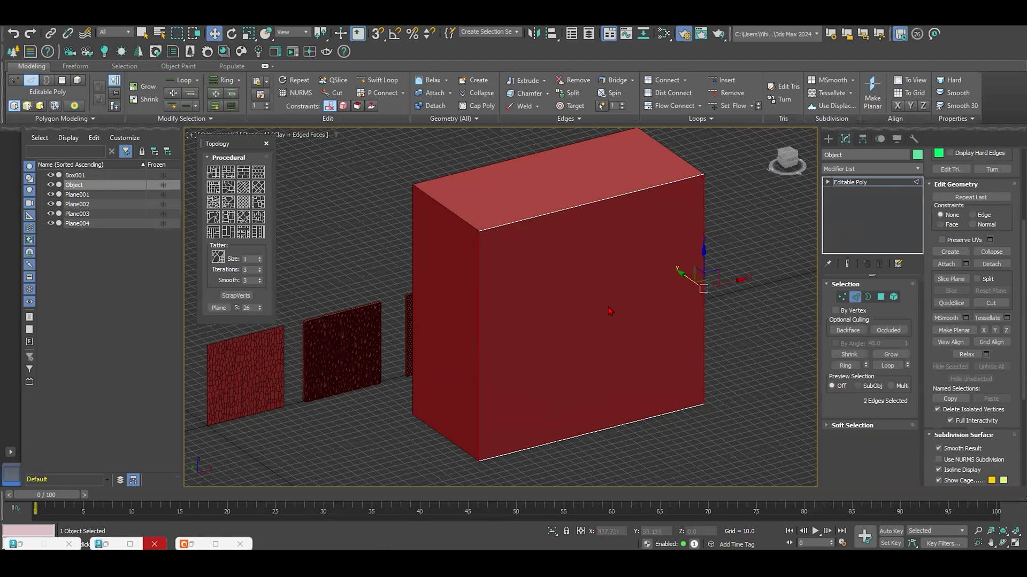
{"action": "scroll", "coordinate": [975, 331], "scroll_direction": "down", "scroll_amount": 5}
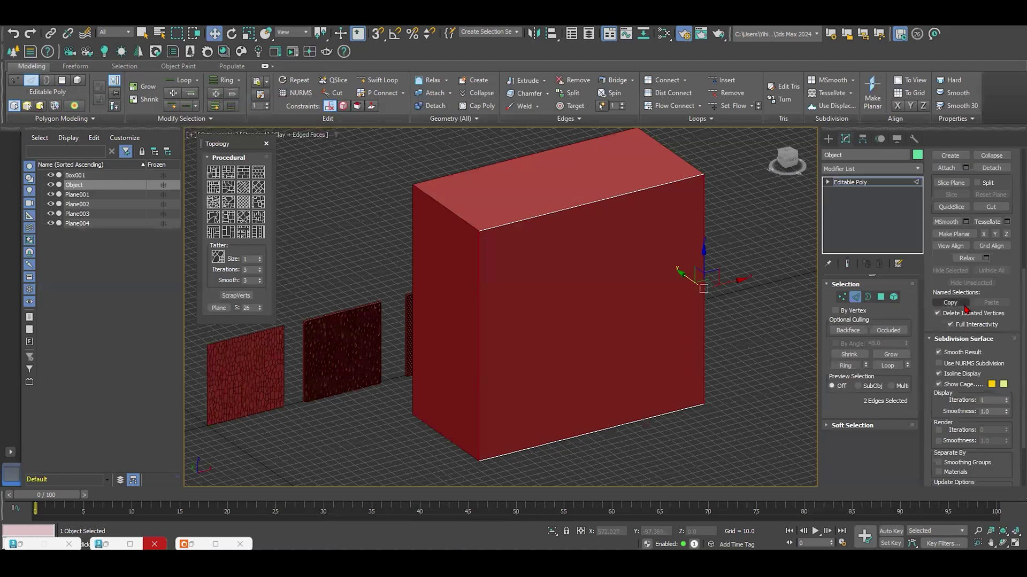
{"action": "scroll", "coordinate": [972, 341], "scroll_direction": "up", "scroll_amount": 9}
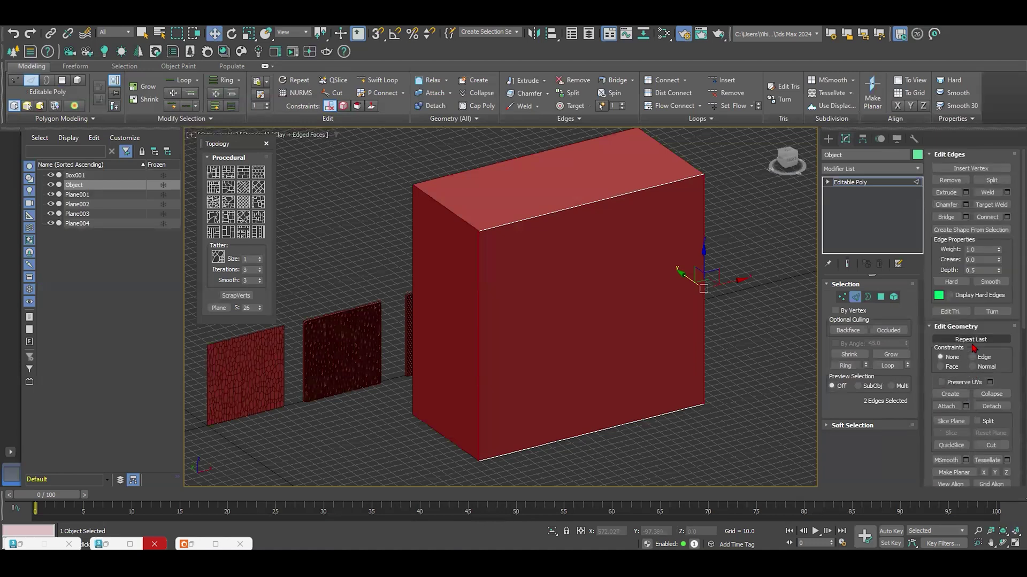
{"action": "left_click", "coordinate": [1007, 217]}
{"action": "left_click", "coordinate": [510, 312]}
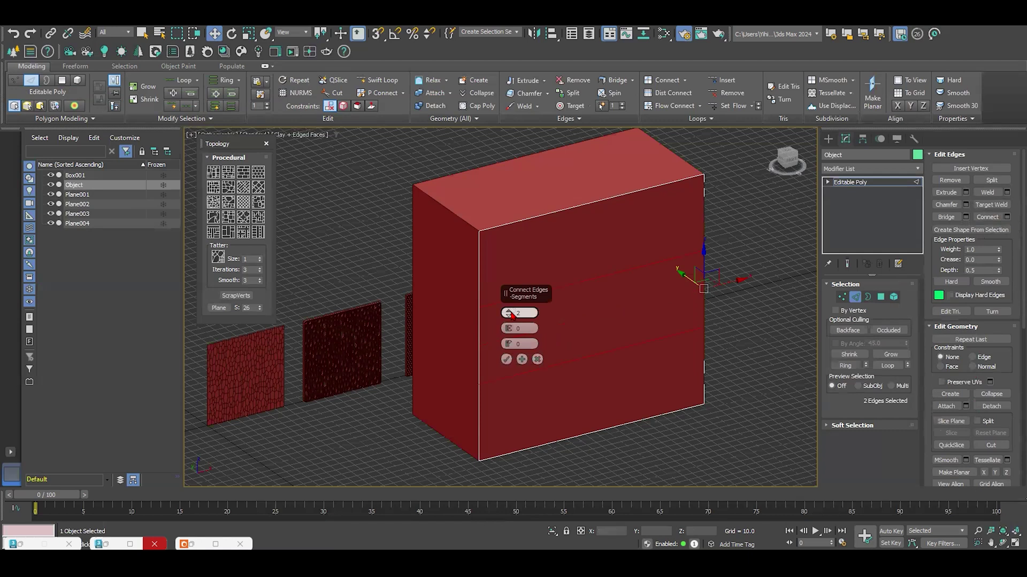
{"action": "left_click_drag", "start_coordinate": [512, 315], "coordinate": [507, 241]}
{"action": "left_click_drag", "start_coordinate": [565, 386], "coordinate": [566, 455]}
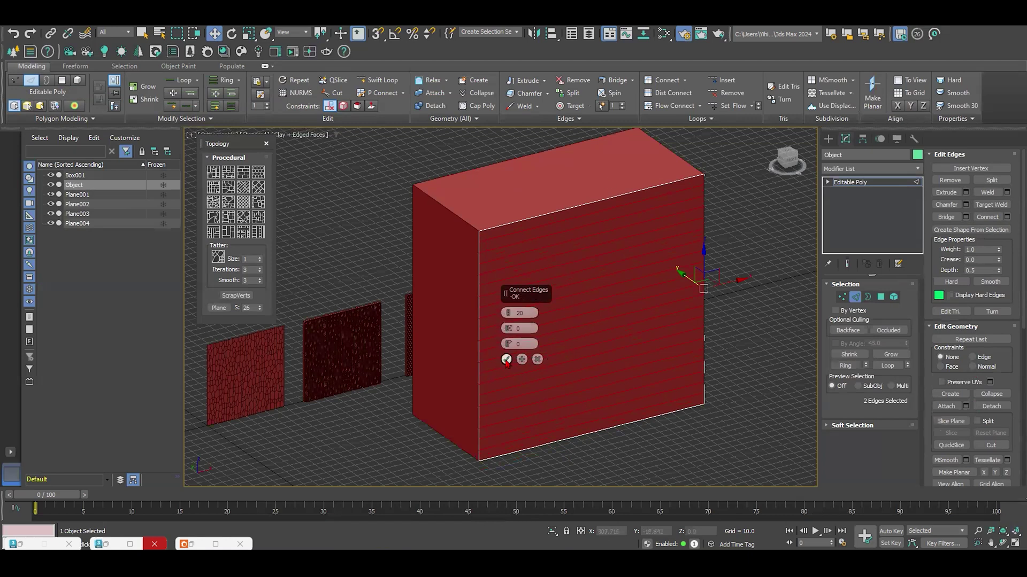
{"action": "left_click", "coordinate": [507, 360]}
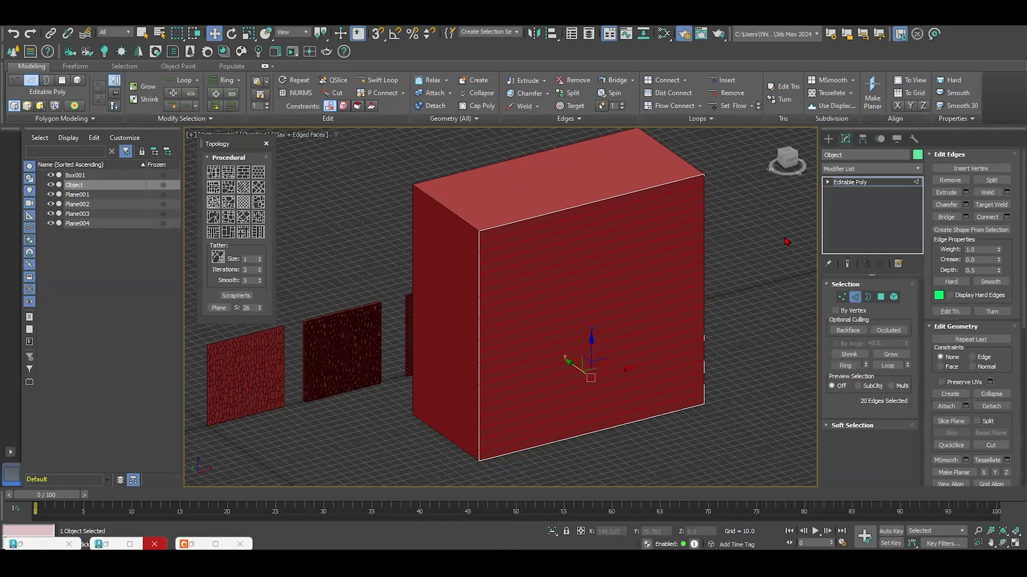
- Include the face's upper and lower border edges and connect all horizontal edges with 30 segments
{"action": "left_click", "coordinate": [1008, 217]}
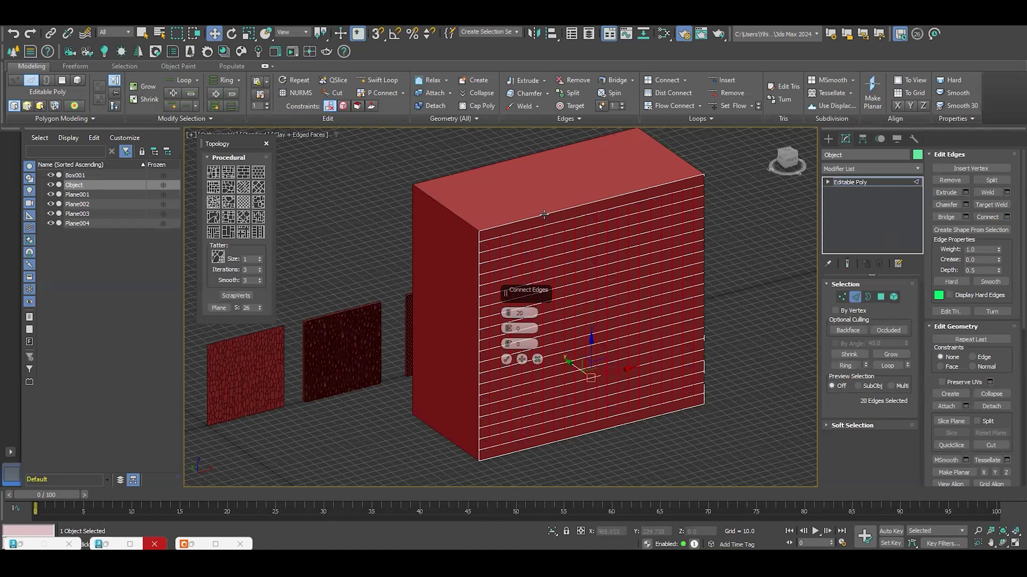
{"action": "left_click", "coordinate": [564, 441], "text": "ctrl"}
{"action": "left_click", "coordinate": [611, 275], "text": "ctrl"}
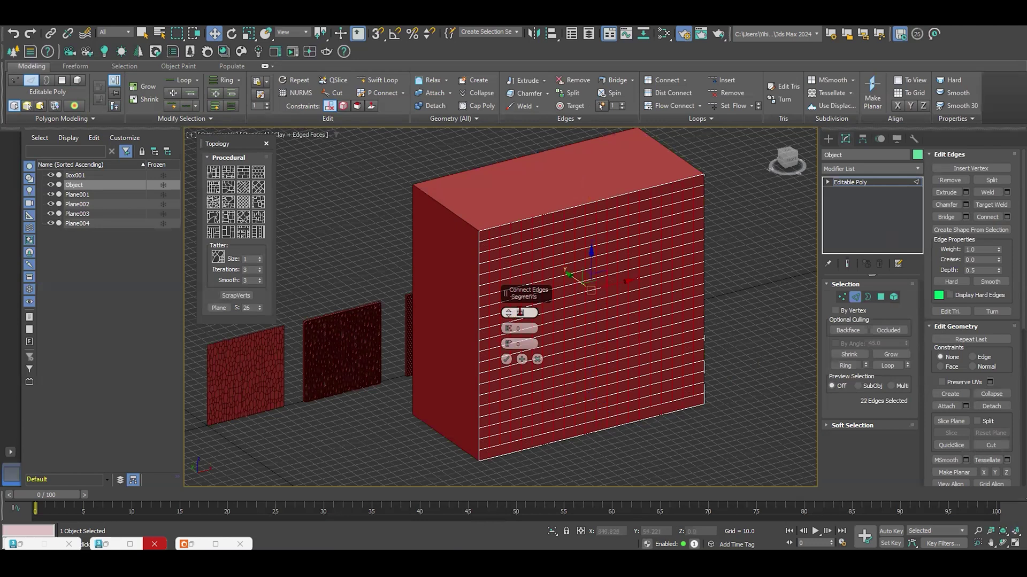
{"action": "double_click", "coordinate": [518, 312]}
{"action": "type", "text": "30"}
{"action": "key", "text": "Return"}
{"action": "left_click", "coordinate": [507, 362]}
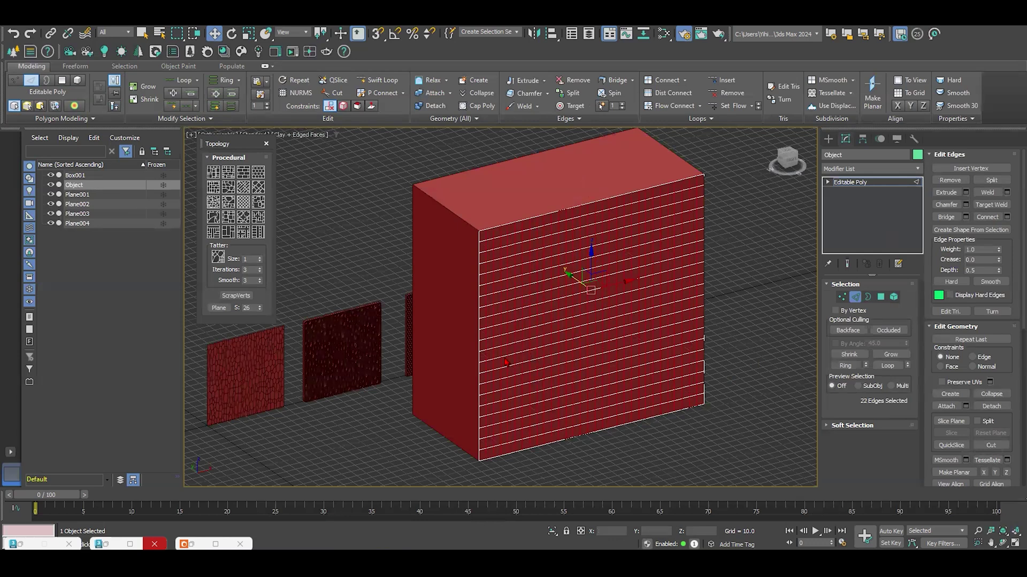
{"action": "left_click", "coordinate": [857, 298]}
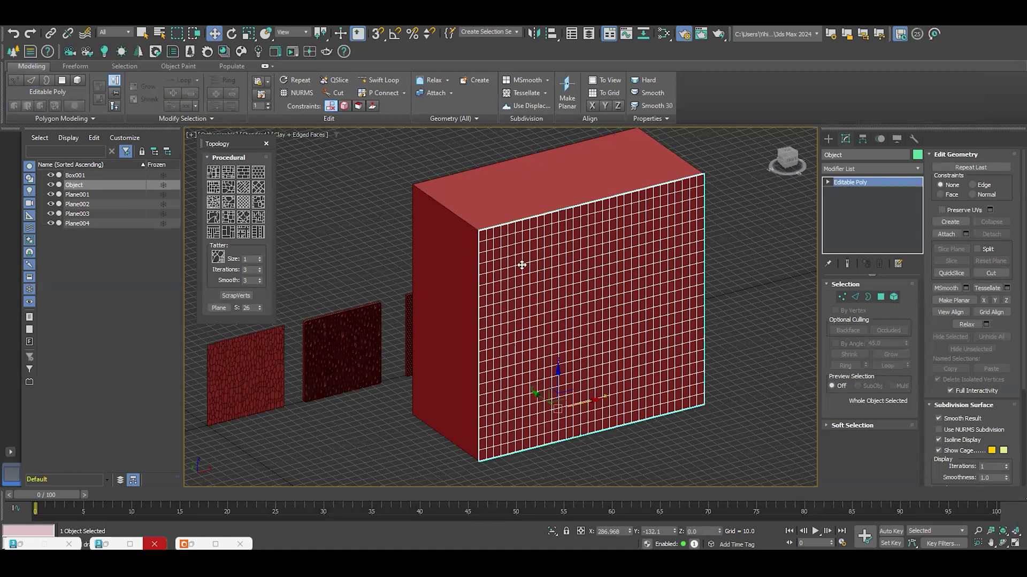
- Apply the irregular cell topology pattern to the gridded face and inset each of its polygons individually by 1.0
{"action": "left_click", "coordinate": [214, 203]}
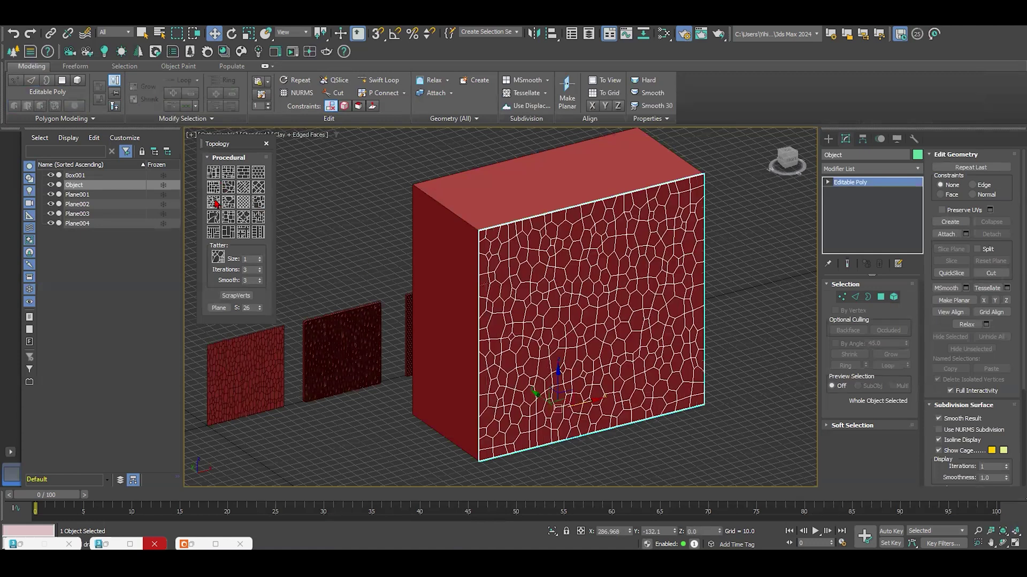
{"action": "left_click", "coordinate": [881, 297]}
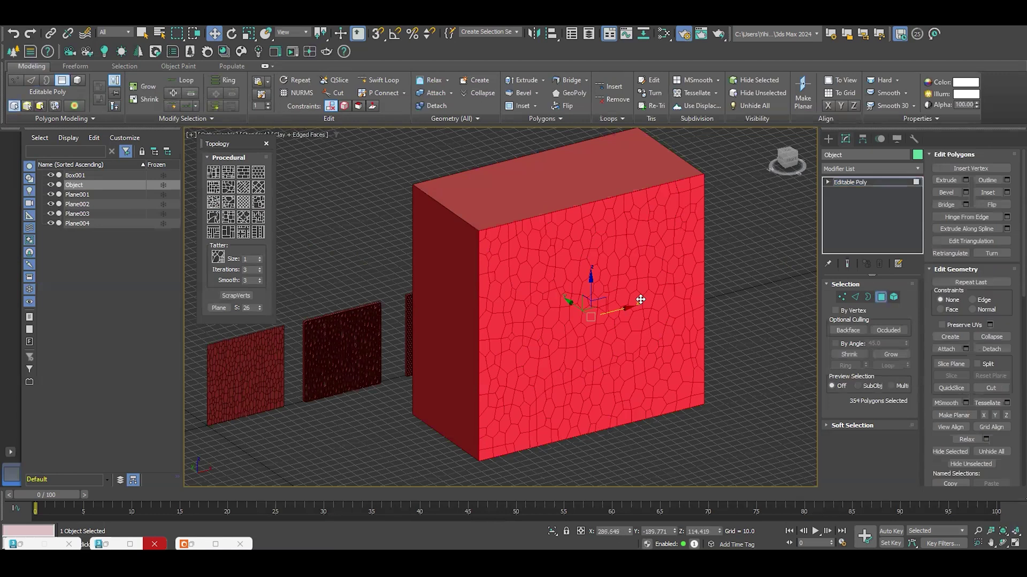
{"action": "left_click", "coordinate": [1008, 193]}
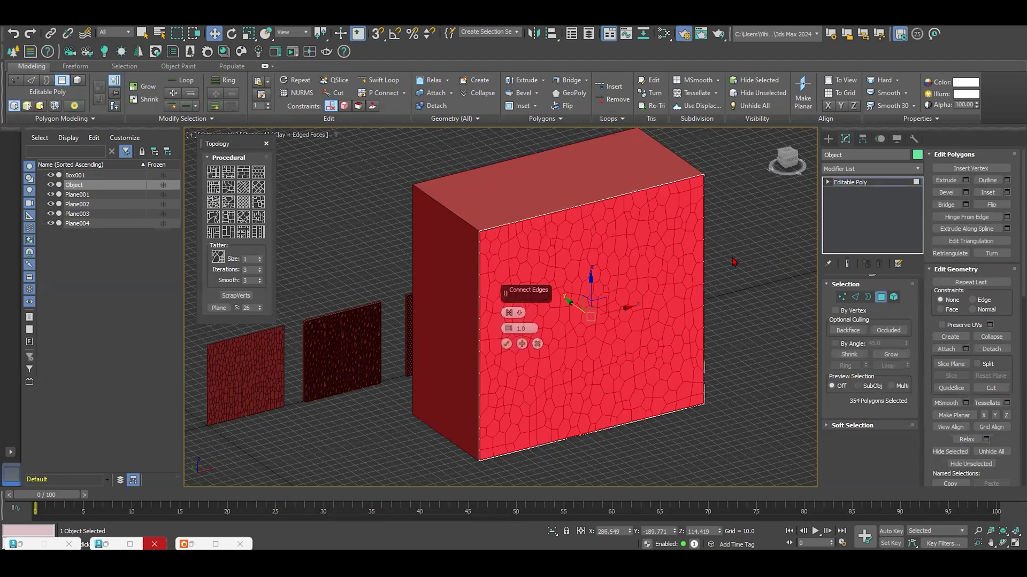
{"action": "left_click", "coordinate": [509, 312]}
{"action": "left_click", "coordinate": [540, 334]}
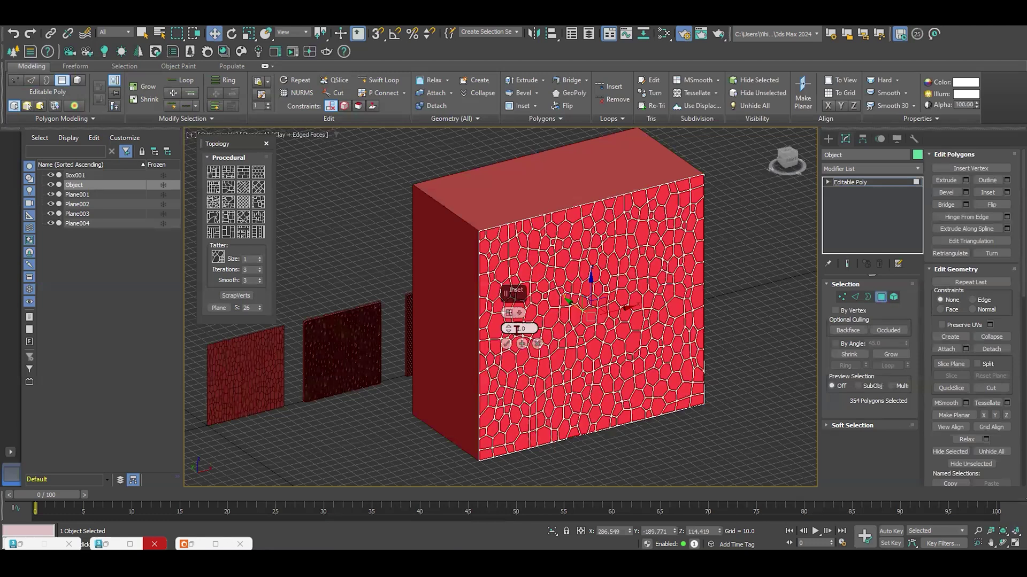
{"action": "scroll", "coordinate": [509, 328], "scroll_direction": "up", "scroll_amount": 3}
{"action": "scroll", "coordinate": [509, 328], "scroll_direction": "up", "scroll_amount": 4}
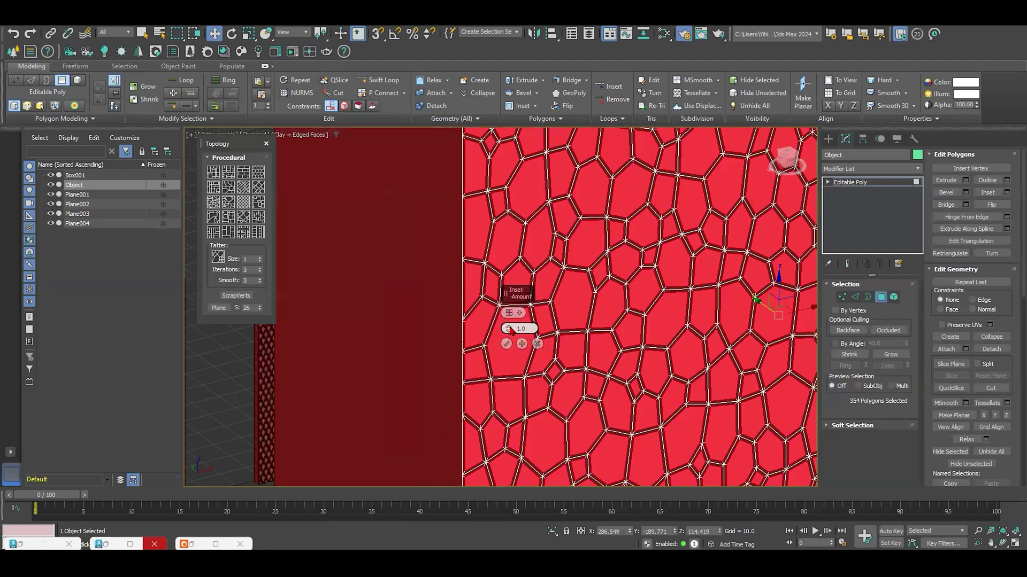
{"action": "left_click", "coordinate": [508, 328]}
{"action": "left_click", "coordinate": [506, 344]}
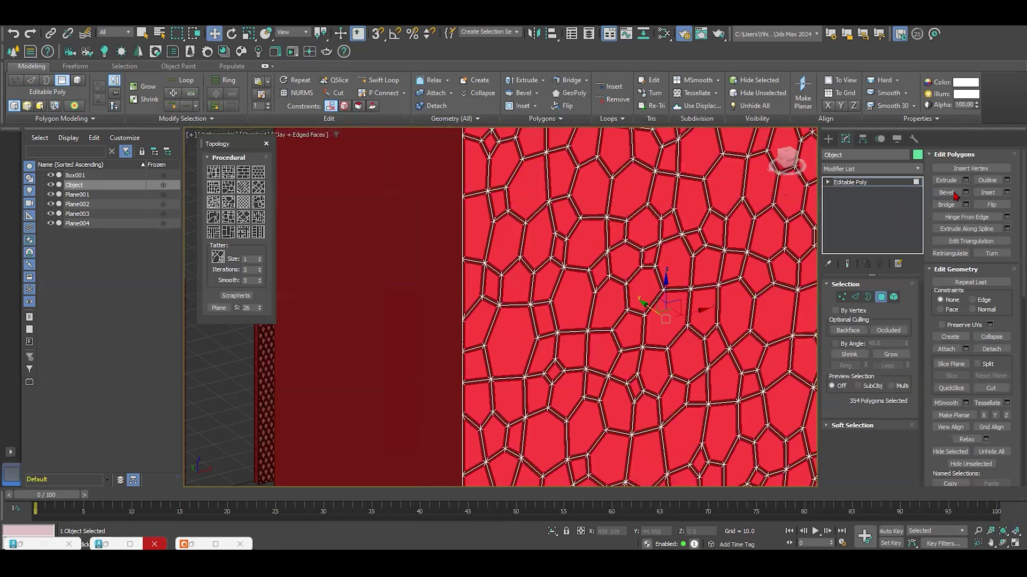
{"action": "left_click", "coordinate": [881, 298]}
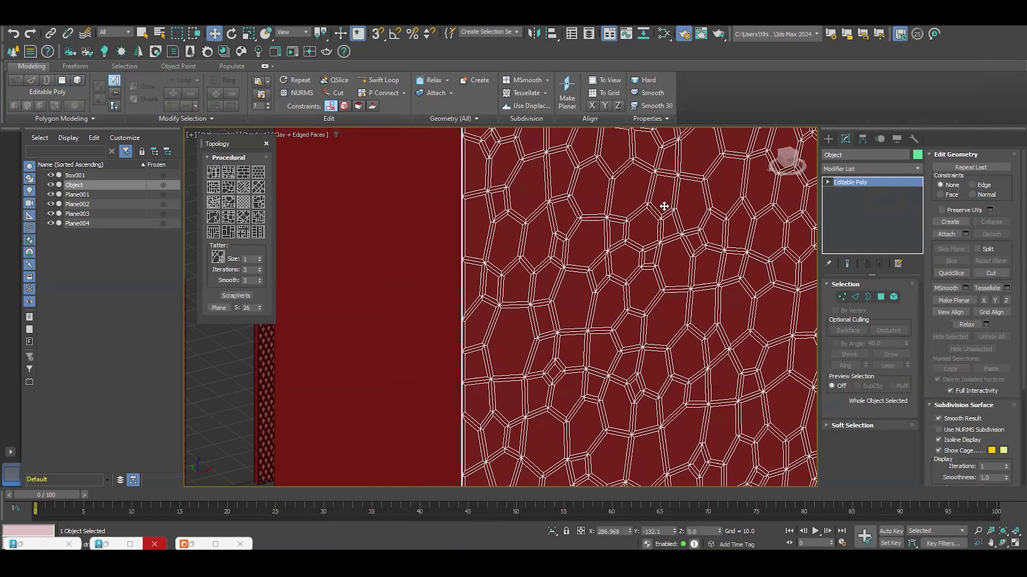
- Clone the patterned face in place as a copy named Object001
{"action": "scroll", "coordinate": [664, 206], "scroll_direction": "down", "scroll_amount": 5}
{"action": "middle_click_drag", "start_coordinate": [557, 238], "coordinate": [588, 225], "text": "alt"}
{"action": "right_click", "coordinate": [616, 310]}
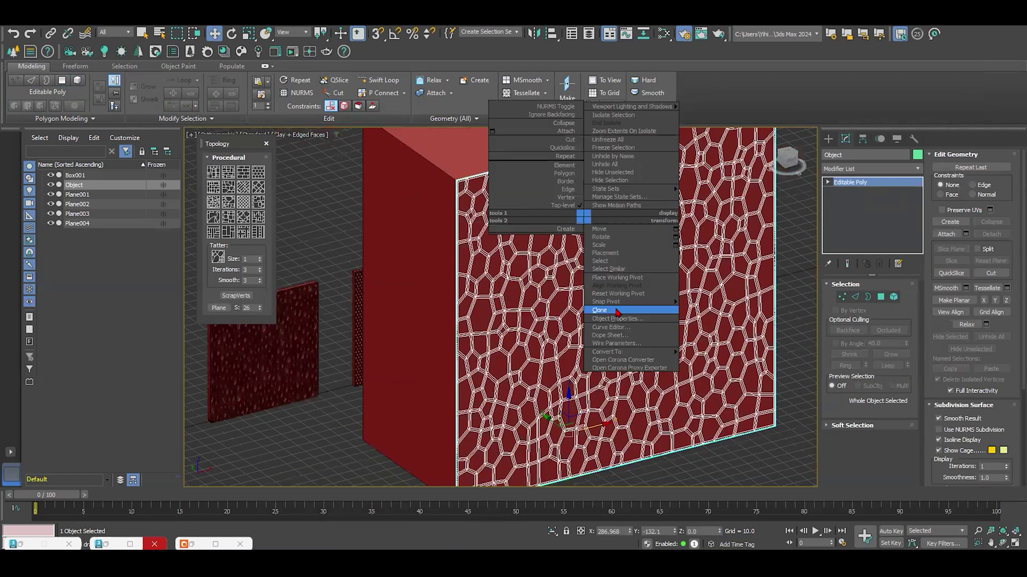
{"action": "left_click", "coordinate": [614, 305]}
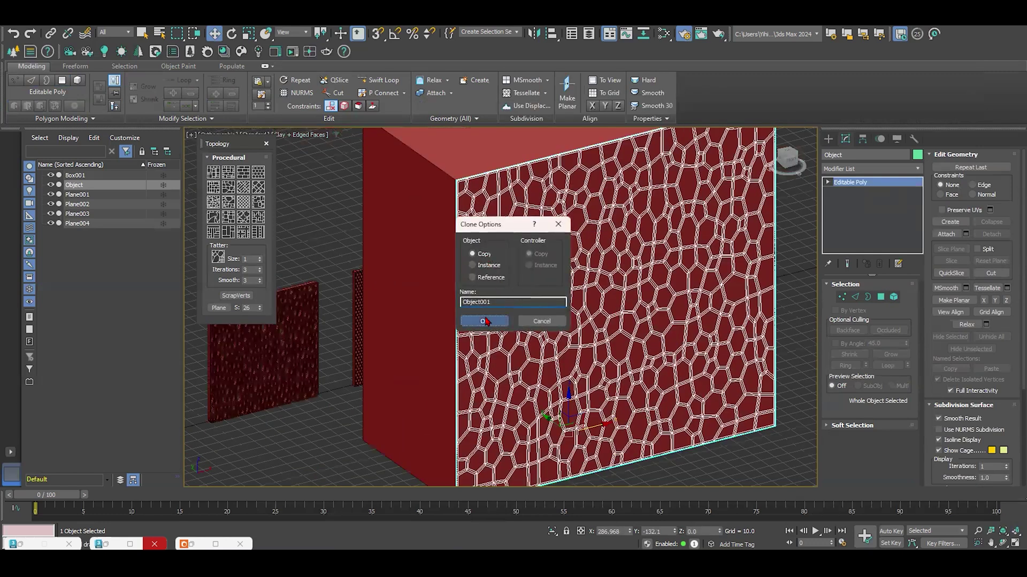
{"action": "left_click", "coordinate": [485, 320]}
- Add a Lattice modifier to the cloned face
{"action": "left_click", "coordinate": [878, 169]}
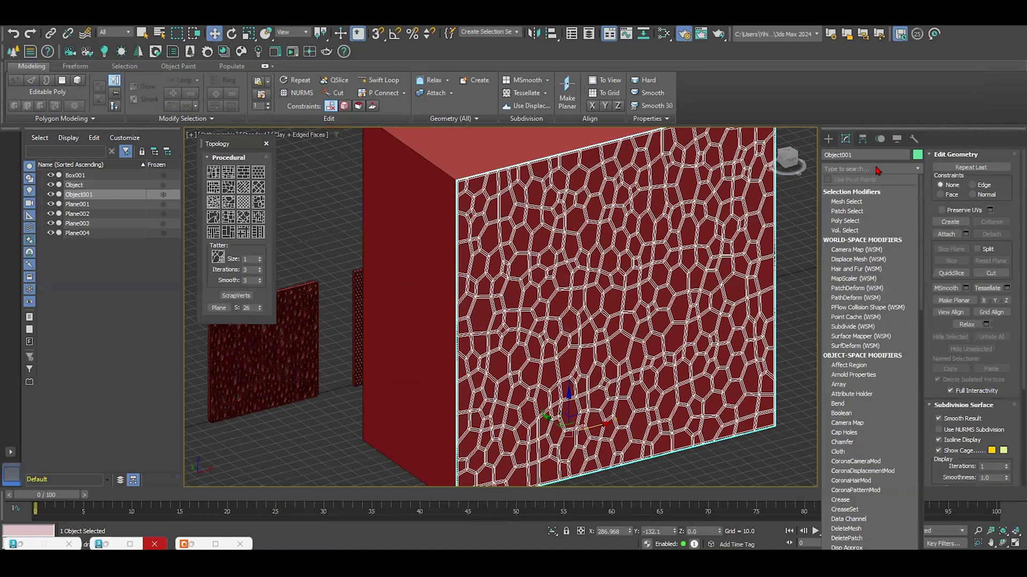
{"action": "scroll", "coordinate": [878, 170], "scroll_direction": "down", "scroll_amount": 4}
{"action": "scroll", "coordinate": [878, 170], "scroll_direction": "down", "scroll_amount": 15}
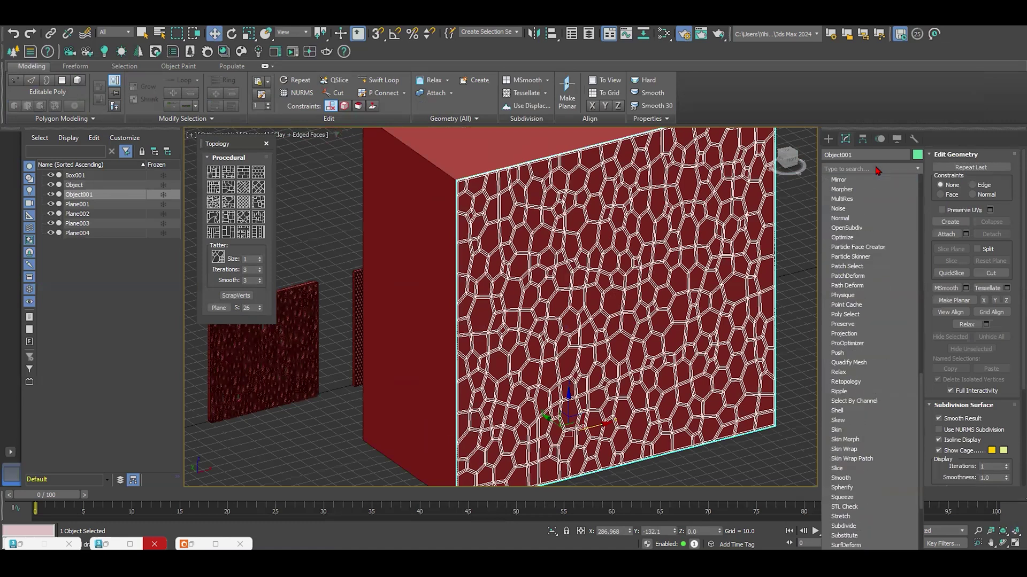
{"action": "key", "text": "l"}
{"action": "key", "text": "Return"}
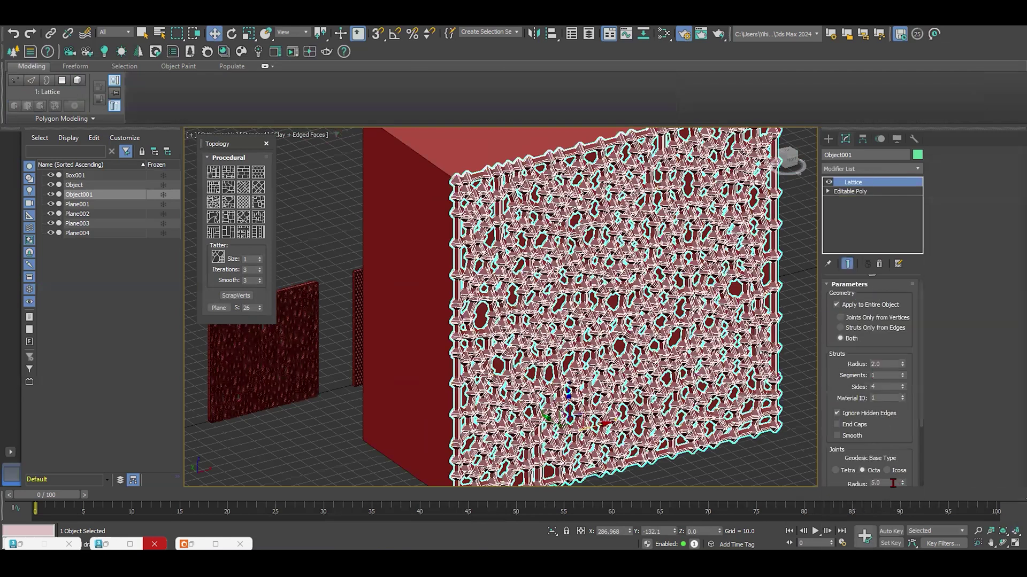
- Set the lattice's joint radius to 0.0 and its strut radius to 0.2
{"action": "right_click", "coordinate": [903, 484]}
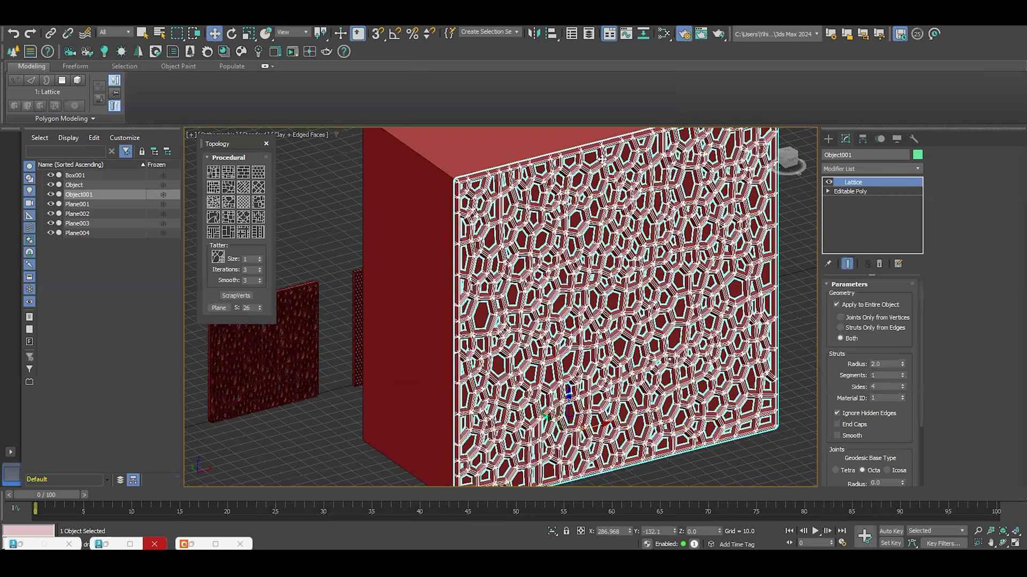
{"action": "scroll", "coordinate": [602, 160], "scroll_direction": "up", "scroll_amount": 5}
{"action": "double_click", "coordinate": [896, 364]}
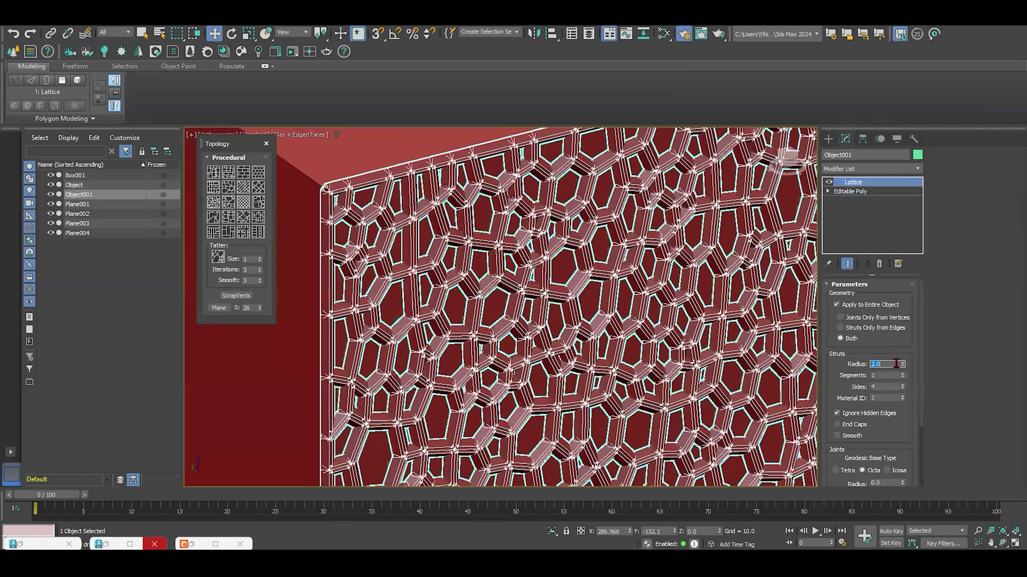
{"action": "type", "text": "0.2"}
{"action": "key", "text": "Return"}
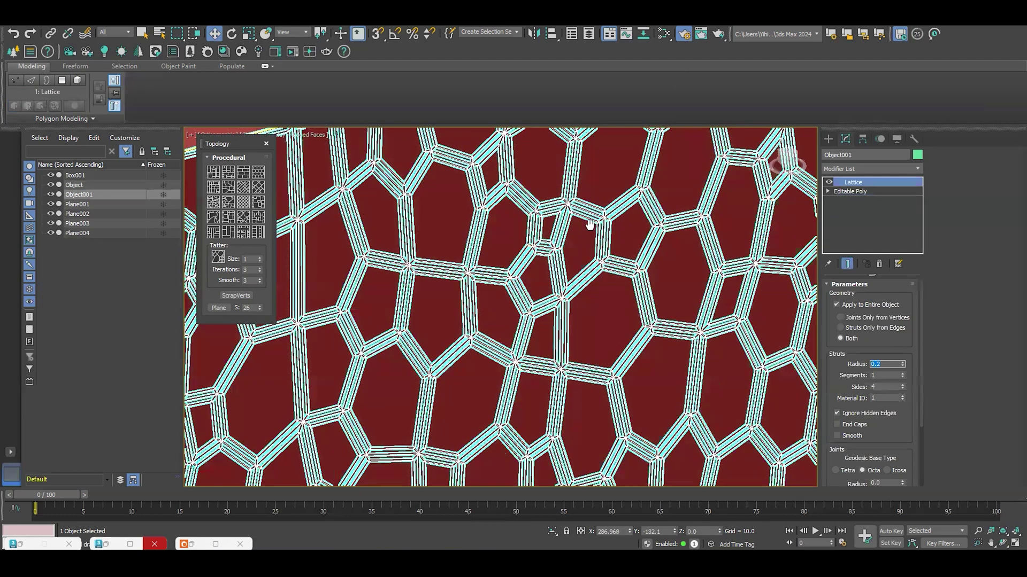
- Set the lattice struts to a radius of 0.7 with 6 segments and 13 sides
{"action": "scroll", "coordinate": [588, 227], "scroll_direction": "up", "scroll_amount": 4}
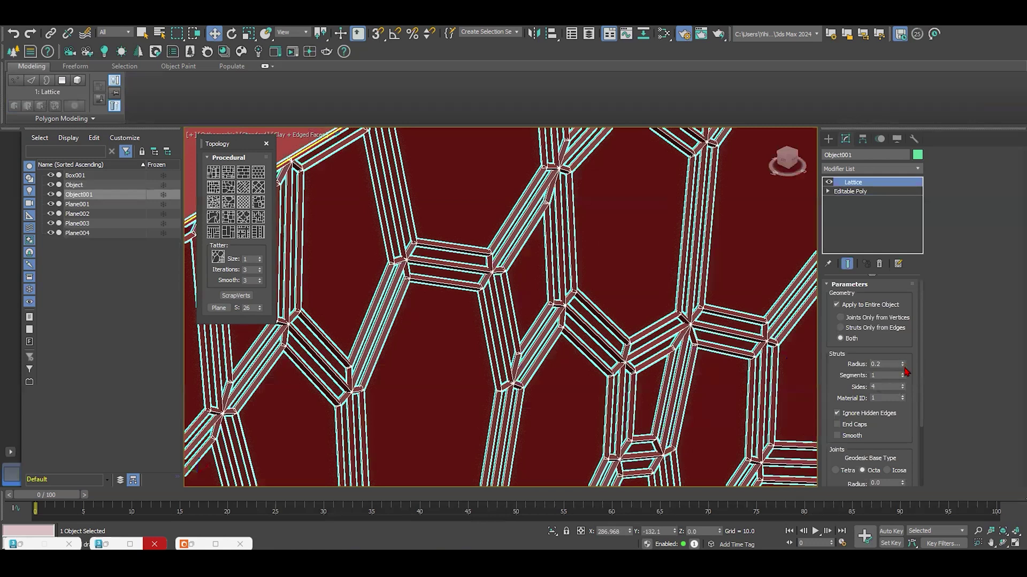
{"action": "left_click_drag", "start_coordinate": [904, 369], "coordinate": [905, 369]}
{"action": "left_click", "coordinate": [903, 374]}
{"action": "mouse_move", "coordinate": [902, 377]}
{"action": "left_mouse_down"}
{"action": "mouse_move", "coordinate": [903, 364]}
{"action": "mouse_move", "coordinate": [903, 381]}
{"action": "left_mouse_up"}
{"action": "left_click", "coordinate": [902, 385]}
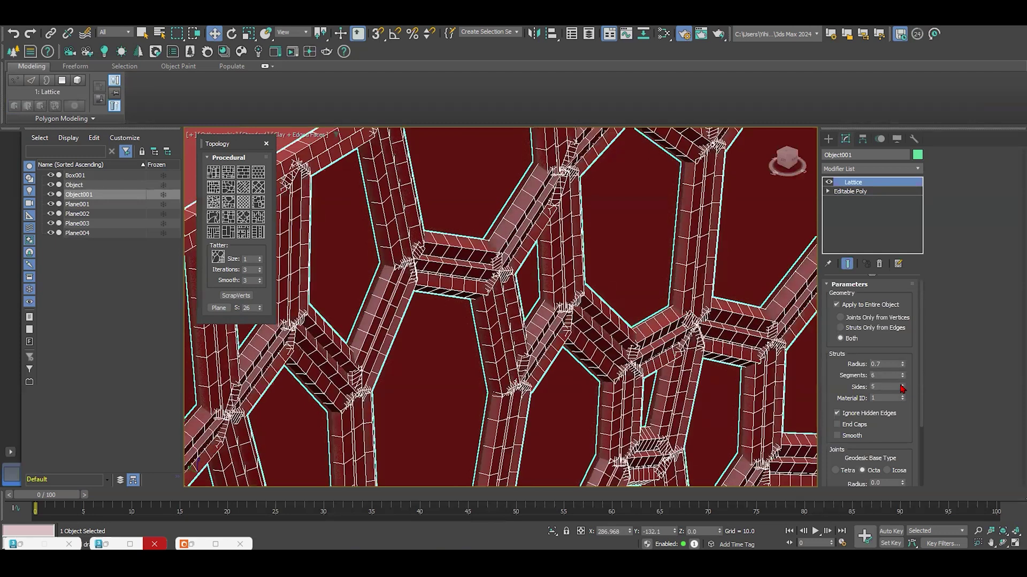
{"action": "left_click_drag", "start_coordinate": [902, 389], "coordinate": [902, 380]}
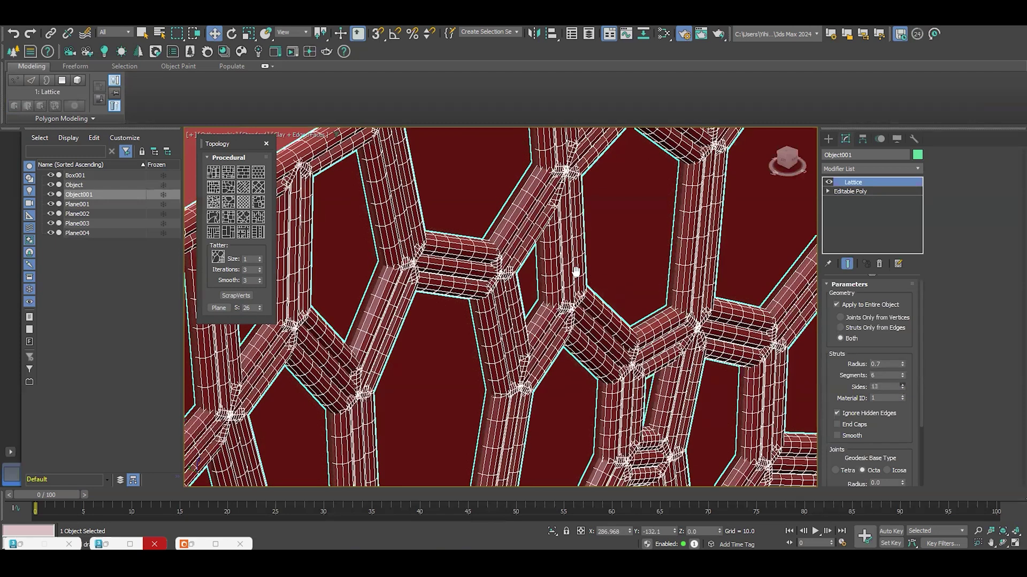
{"action": "scroll", "coordinate": [588, 225], "scroll_direction": "down", "scroll_amount": 10}
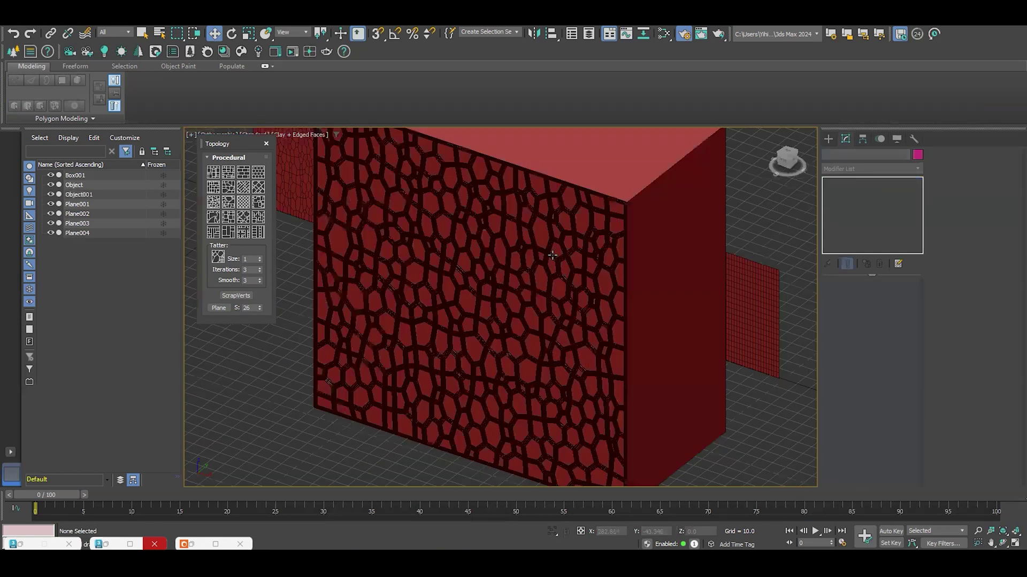
- Select the box's narrow side polygon adjoining the latticed face through its Edit Poly modifier
{"action": "scroll", "coordinate": [553, 256], "scroll_direction": "up", "scroll_amount": 3}
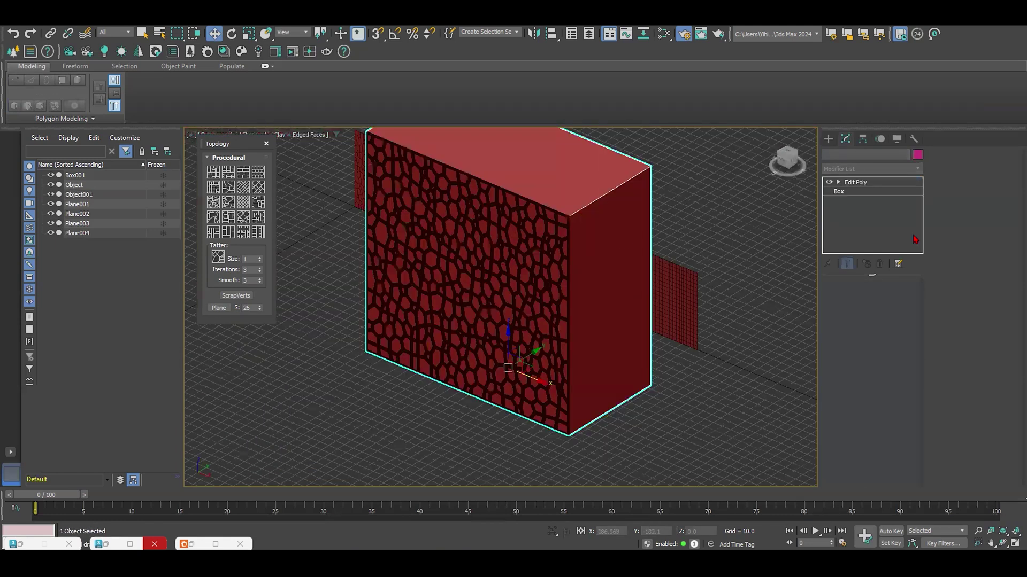
{"action": "key", "text": "4"}
{"action": "left_click", "coordinate": [619, 270]}
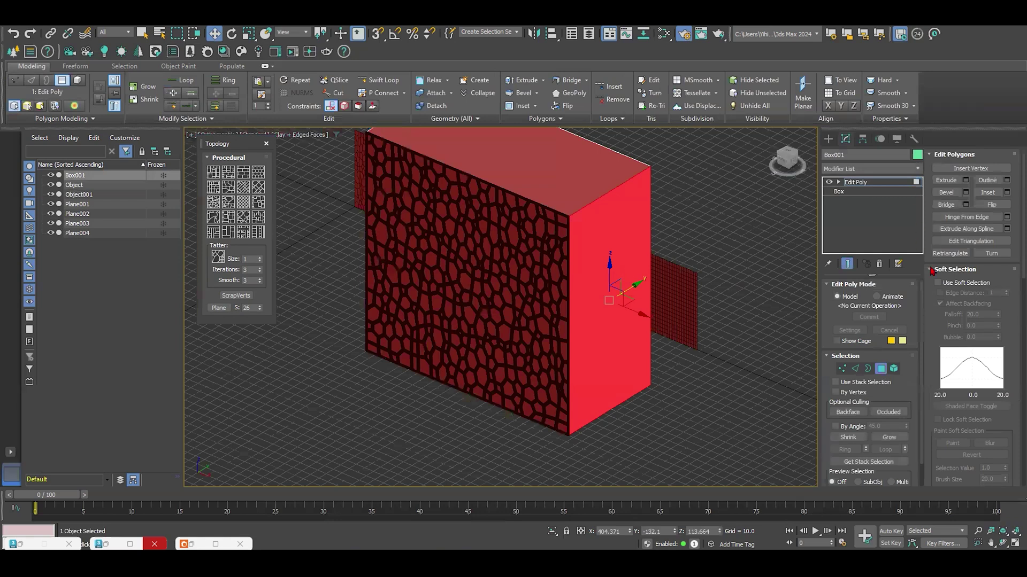
{"action": "scroll", "coordinate": [984, 198], "scroll_direction": "down", "scroll_amount": 4}
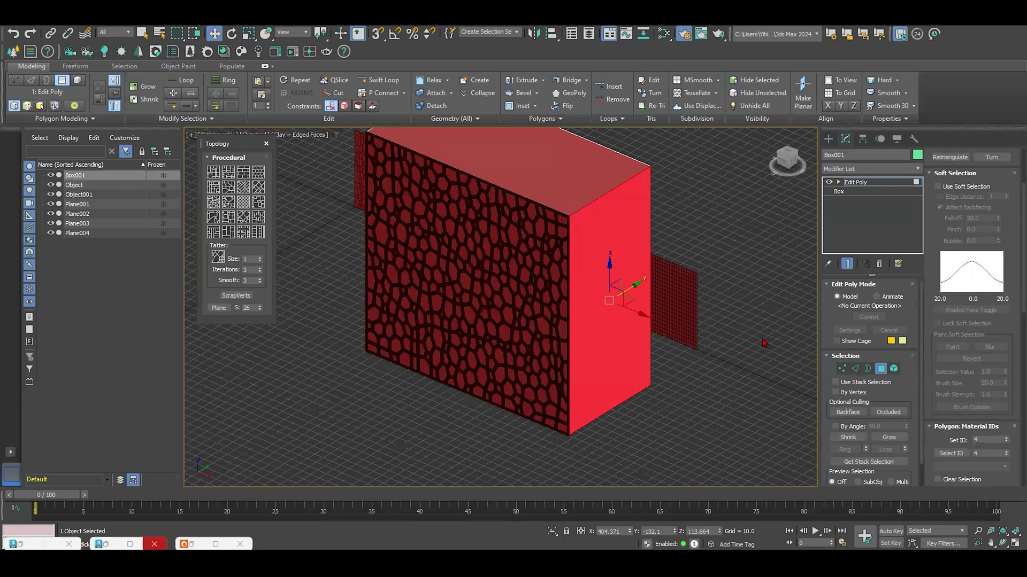
{"action": "scroll", "coordinate": [579, 276], "scroll_direction": "down", "scroll_amount": 2}
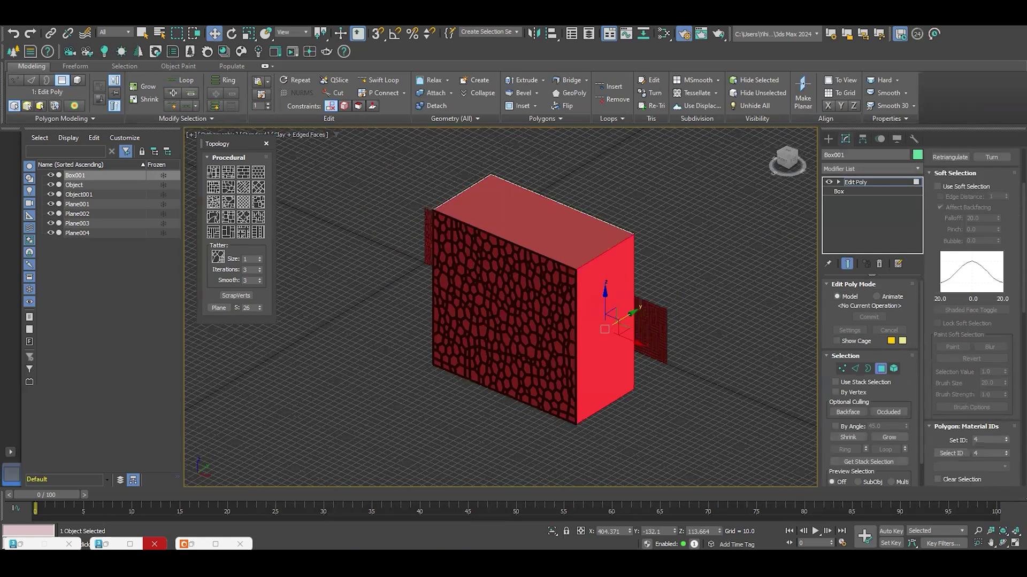
- Detach the selected narrow side polygon of the box as a separate object and select that object
{"action": "scroll", "coordinate": [1011, 392], "scroll_direction": "down", "scroll_amount": 2}
{"action": "scroll", "coordinate": [1011, 392], "scroll_direction": "down", "scroll_amount": 4}
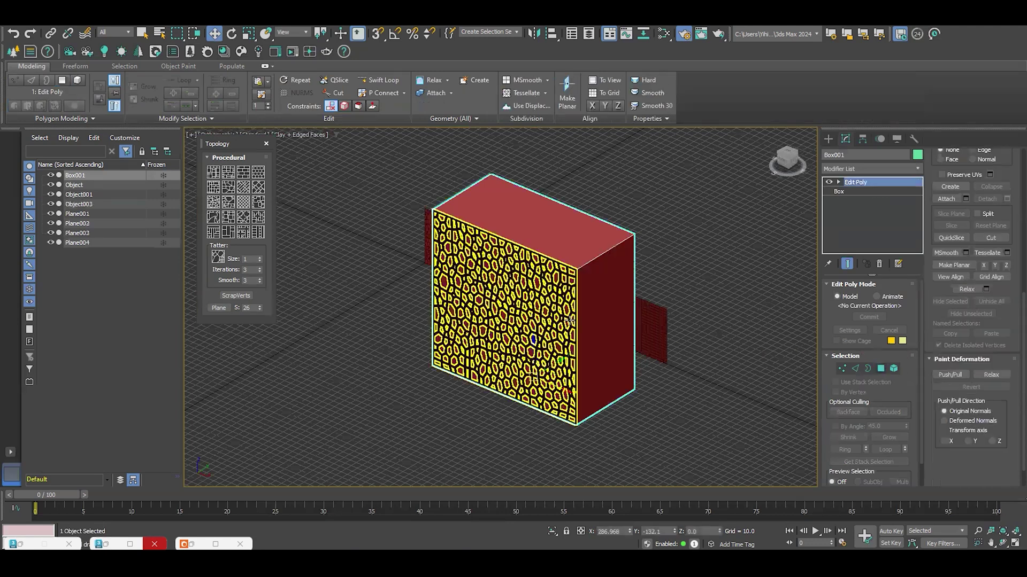
{"action": "left_click", "coordinate": [605, 312]}
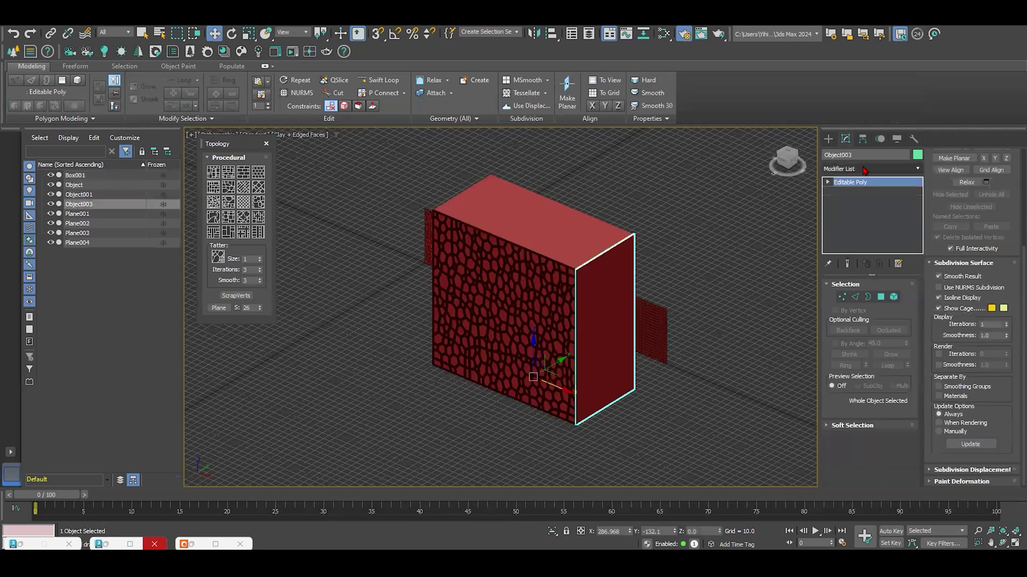
- Connect the detached side face's two vertical edges with 24 segments
{"action": "left_click", "coordinate": [855, 296]}
{"action": "left_click_drag", "start_coordinate": [686, 328], "coordinate": [485, 351]}
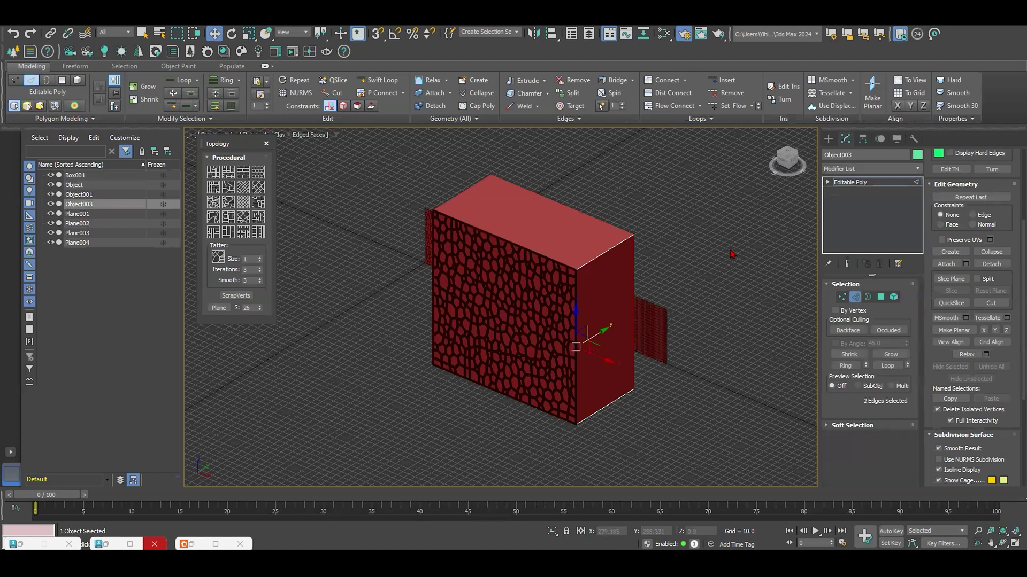
{"action": "right_click", "coordinate": [714, 246]}
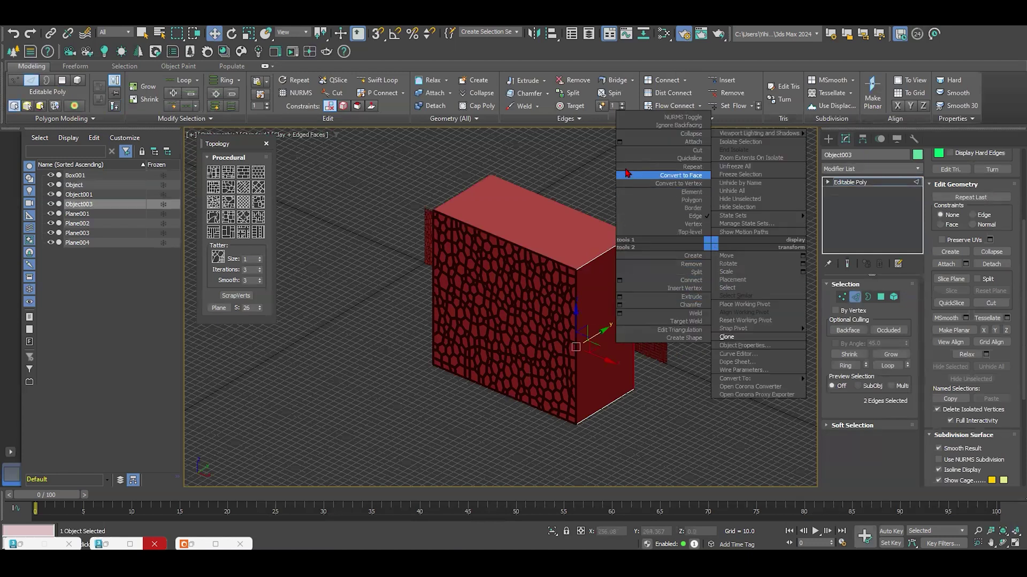
{"action": "left_click", "coordinate": [620, 283]}
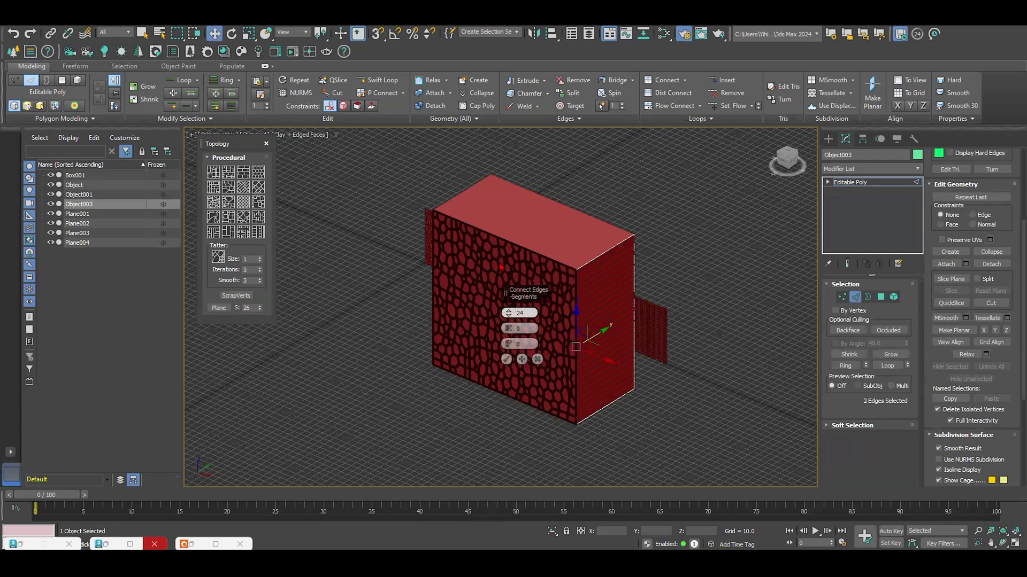
{"action": "left_click", "coordinate": [506, 359]}
- Connect the 24 new horizontal edges with 24 segments to turn the side face into a grid
{"action": "right_click", "coordinate": [699, 212]}
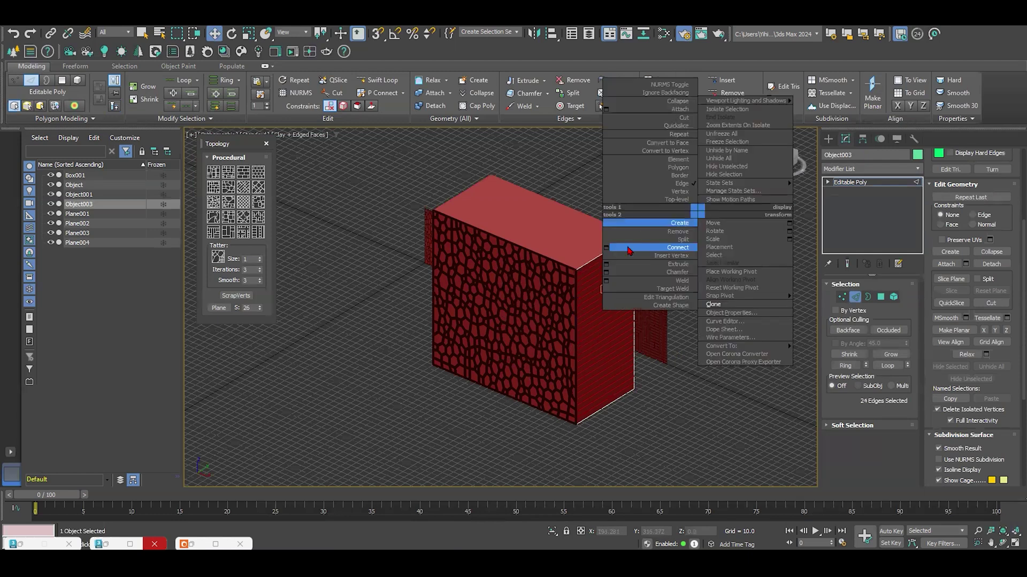
{"action": "left_click", "coordinate": [606, 248]}
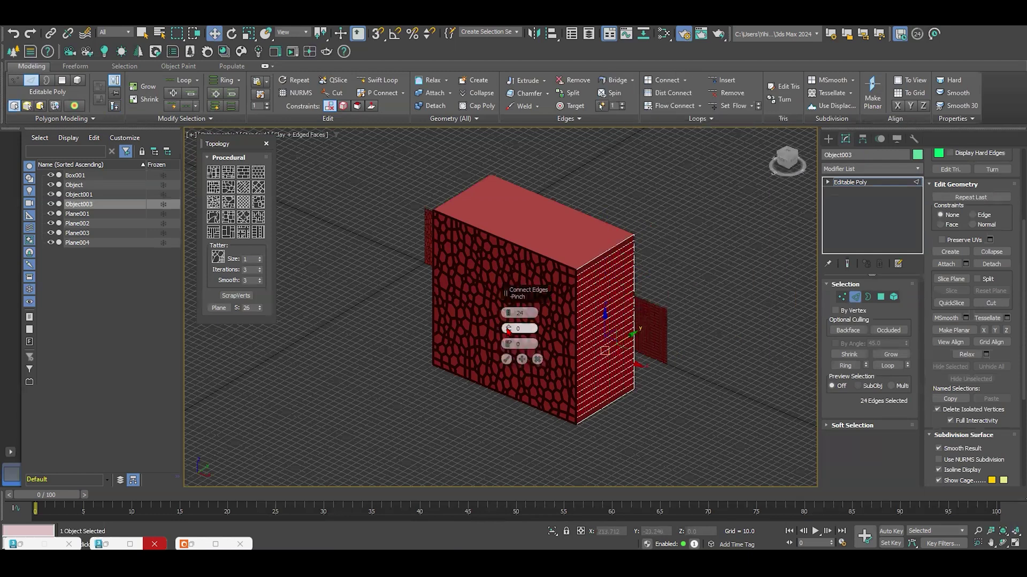
{"action": "left_click", "coordinate": [506, 360]}
- Generate the diamond topology pattern on the gridded side face, followed by an organic cell pattern
{"action": "scroll", "coordinate": [610, 335], "scroll_direction": "up", "scroll_amount": 2}
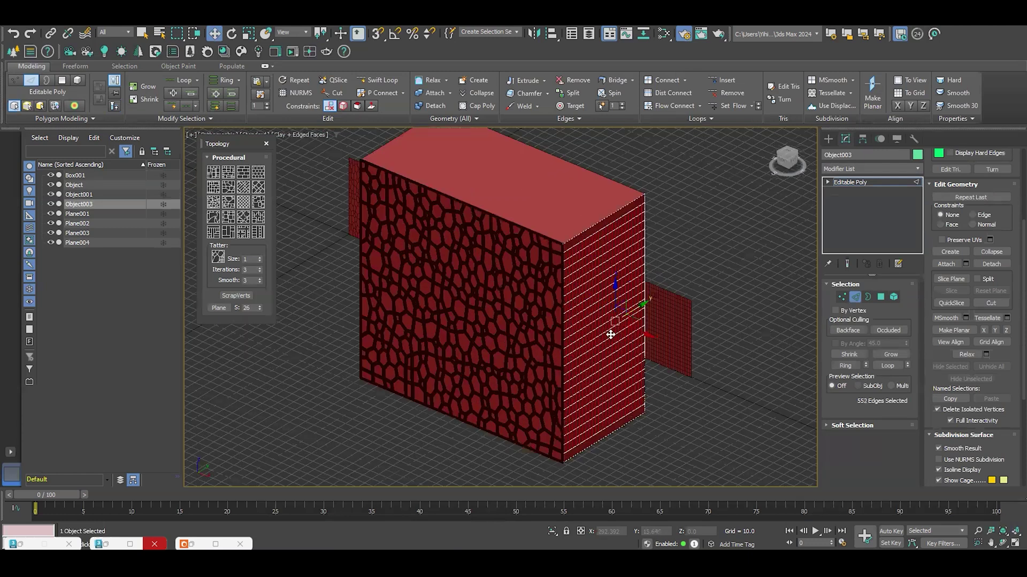
{"action": "scroll", "coordinate": [599, 332], "scroll_direction": "up", "scroll_amount": 3}
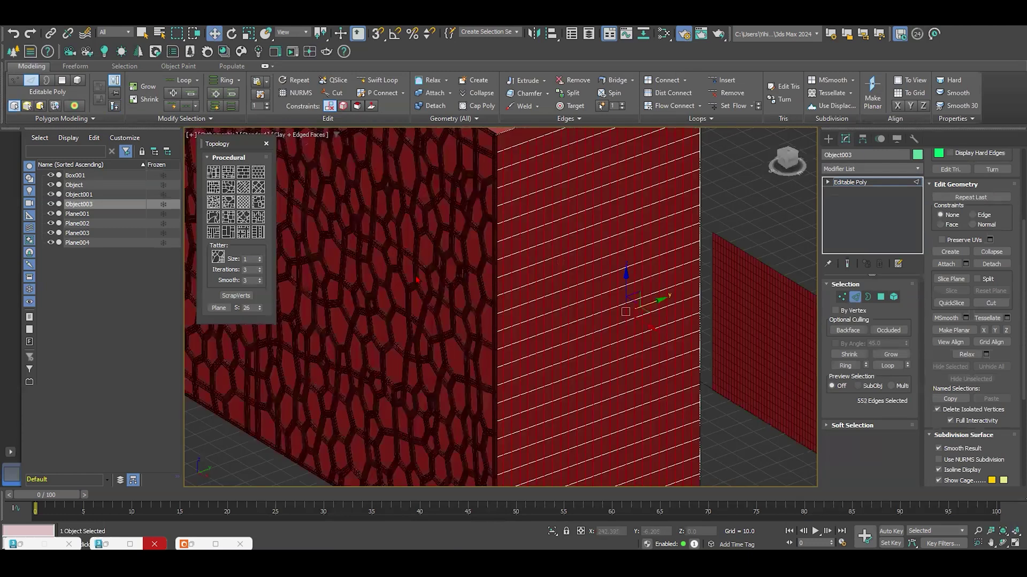
{"action": "left_click", "coordinate": [248, 207]}
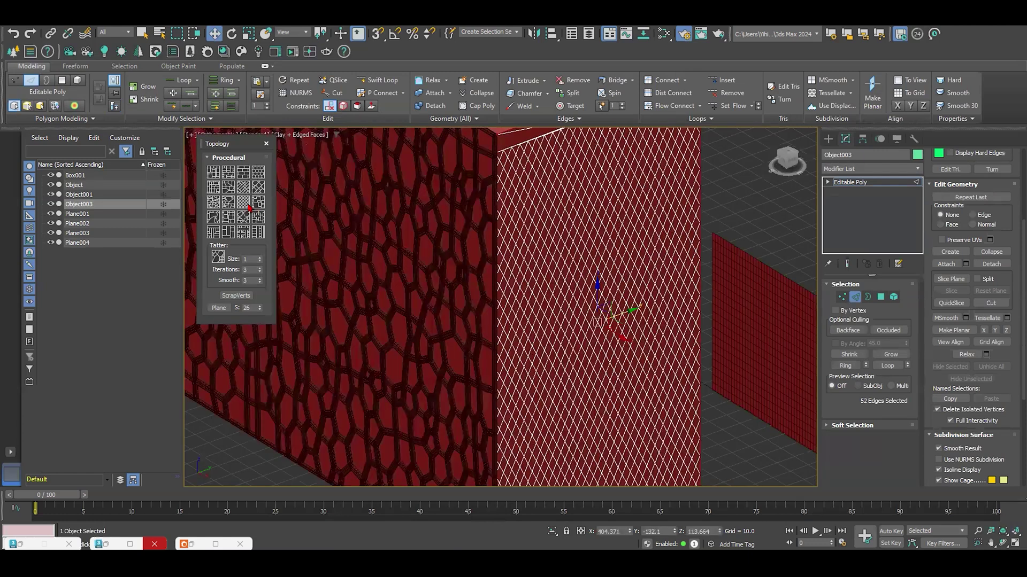
{"action": "left_click", "coordinate": [213, 202]}
{"action": "scroll", "coordinate": [621, 243], "scroll_direction": "down", "scroll_amount": 5}
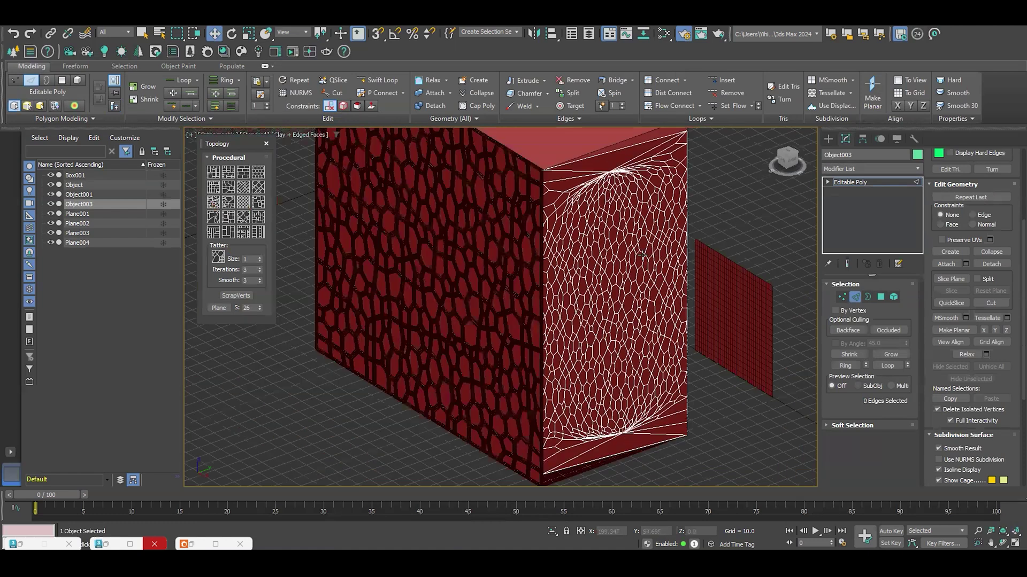
- Regenerate the side face's topology with further procedural patterns until irregular organic cells cover its middle
{"action": "middle_click_drag", "start_coordinate": [612, 236], "coordinate": [594, 229], "text": "alt"}
{"action": "scroll", "coordinate": [616, 287], "scroll_direction": "up", "scroll_amount": 3}
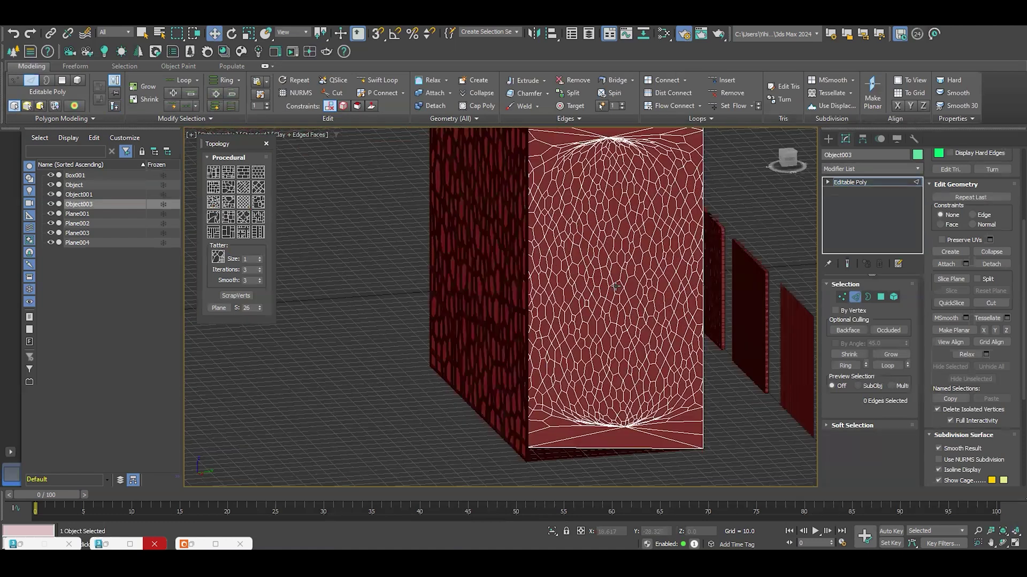
{"action": "left_click", "coordinate": [215, 203]}
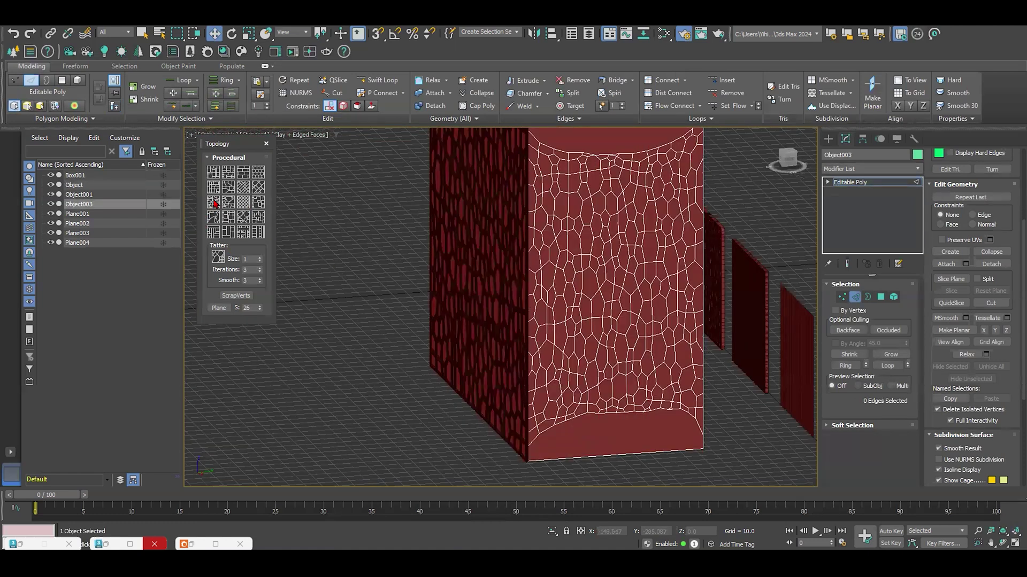
{"action": "left_click", "coordinate": [238, 218]}
{"action": "scroll", "coordinate": [617, 227], "scroll_direction": "up", "scroll_amount": 3}
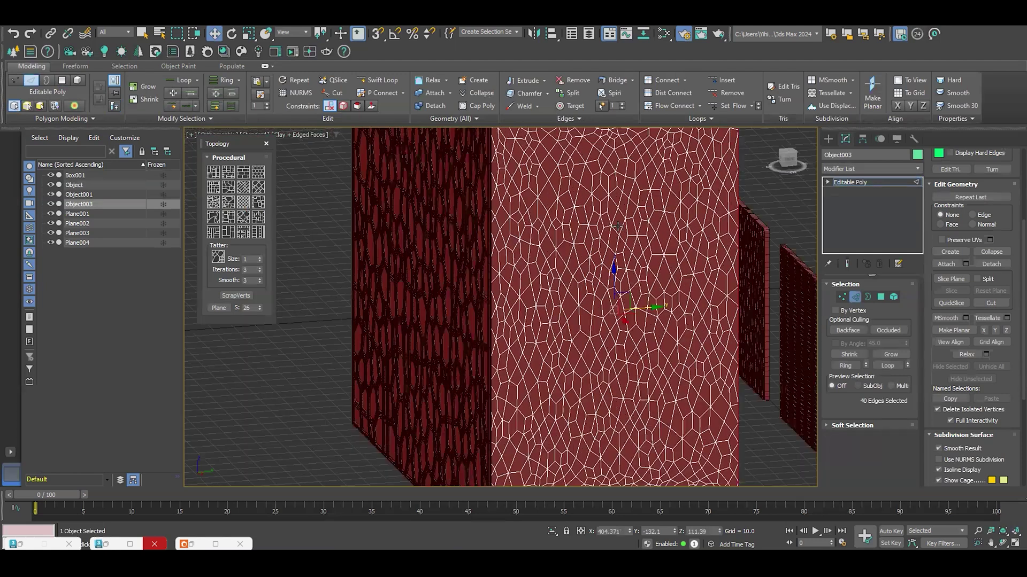
{"action": "scroll", "coordinate": [586, 220], "scroll_direction": "up", "scroll_amount": 3}
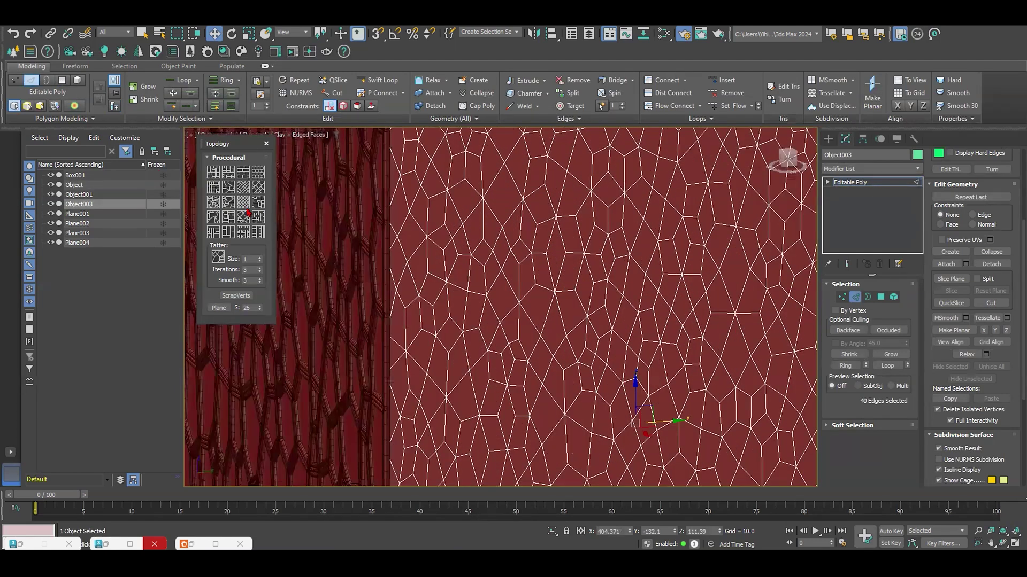
- Leave edge editing and try a TurboSmooth modifier on the patterned side face, removing it again
{"action": "left_click", "coordinate": [855, 297]}
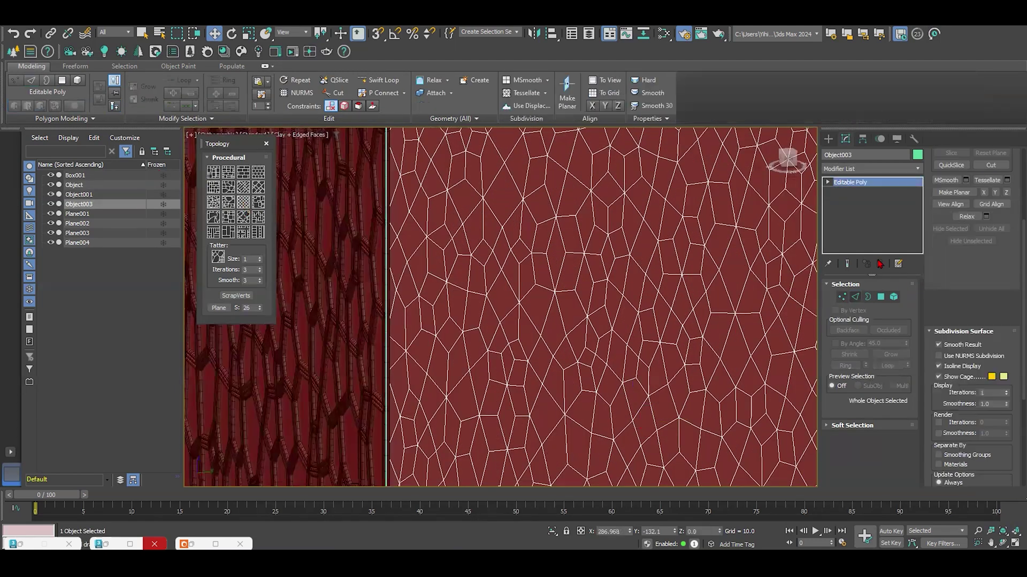
{"action": "left_click", "coordinate": [877, 169]}
{"action": "type", "text": "tur"}
{"action": "key", "text": "Return"}
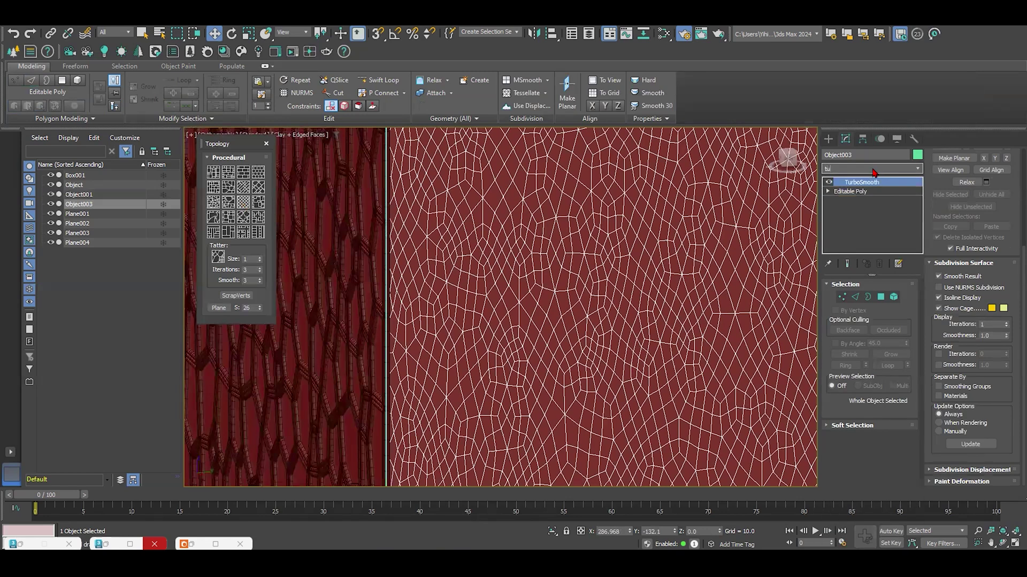
{"action": "left_click", "coordinate": [879, 264]}
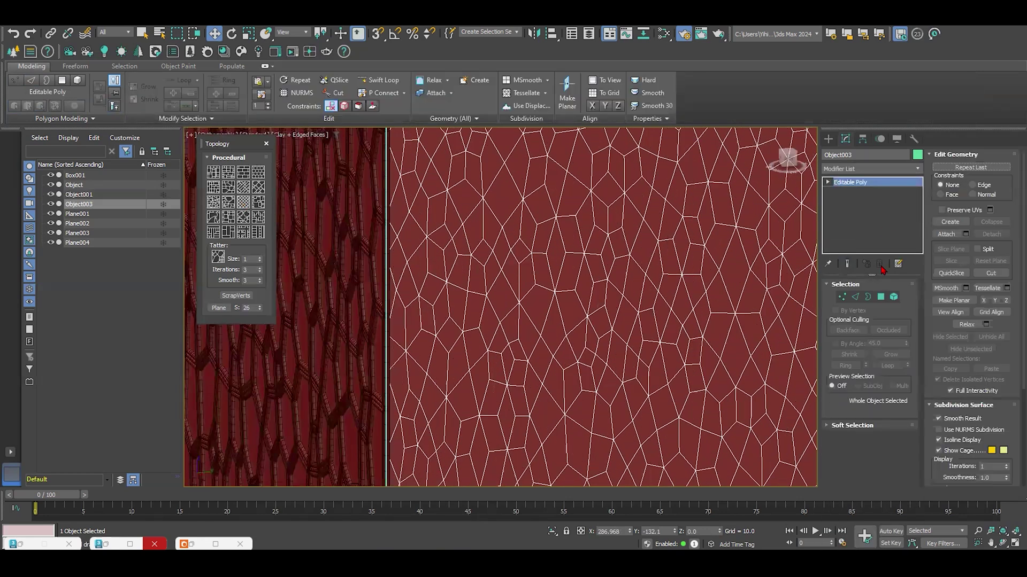
- Inset all polygons of the side face individually with the By Polygon option by about 0.272
{"action": "left_click", "coordinate": [880, 299]}
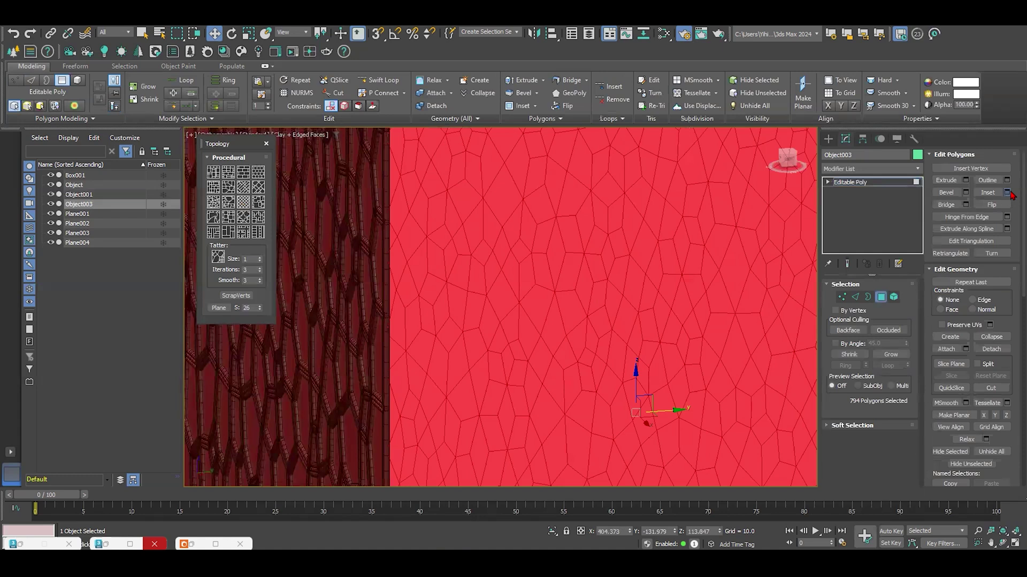
{"action": "left_click", "coordinate": [1008, 193]}
{"action": "left_click", "coordinate": [513, 313]}
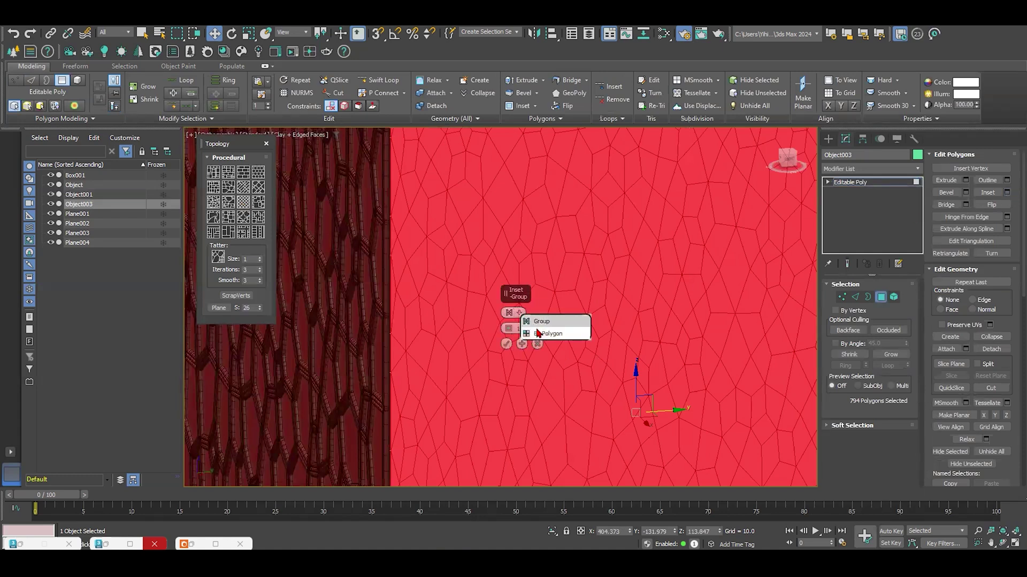
{"action": "left_click", "coordinate": [538, 333]}
{"action": "right_click", "coordinate": [509, 328]}
{"action": "left_click_drag", "start_coordinate": [511, 334], "coordinate": [511, 331]}
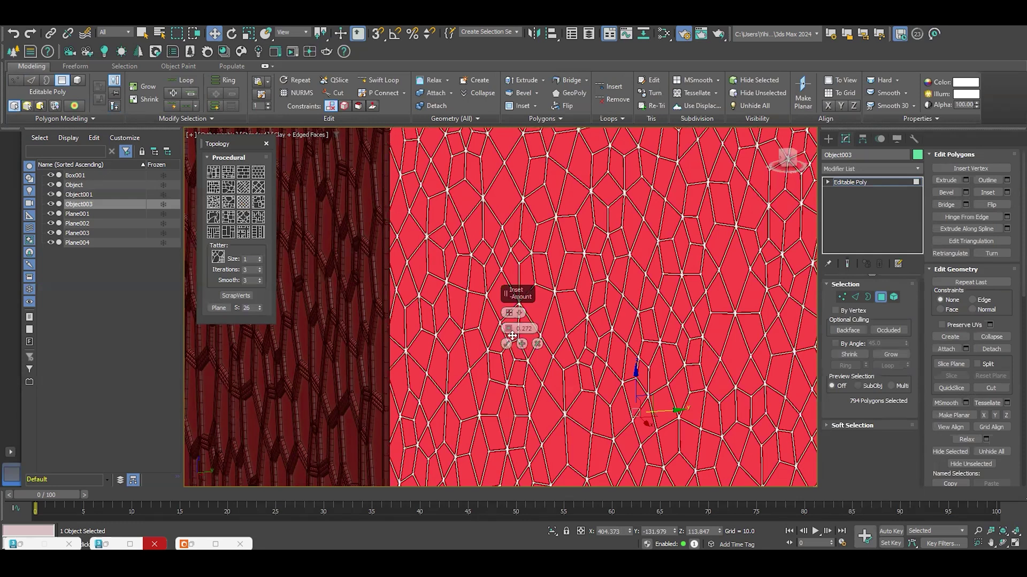
{"action": "left_click", "coordinate": [506, 344]}
- Add a TurboSmooth modifier to the inset side face to round its cells
{"action": "left_click", "coordinate": [853, 169]}
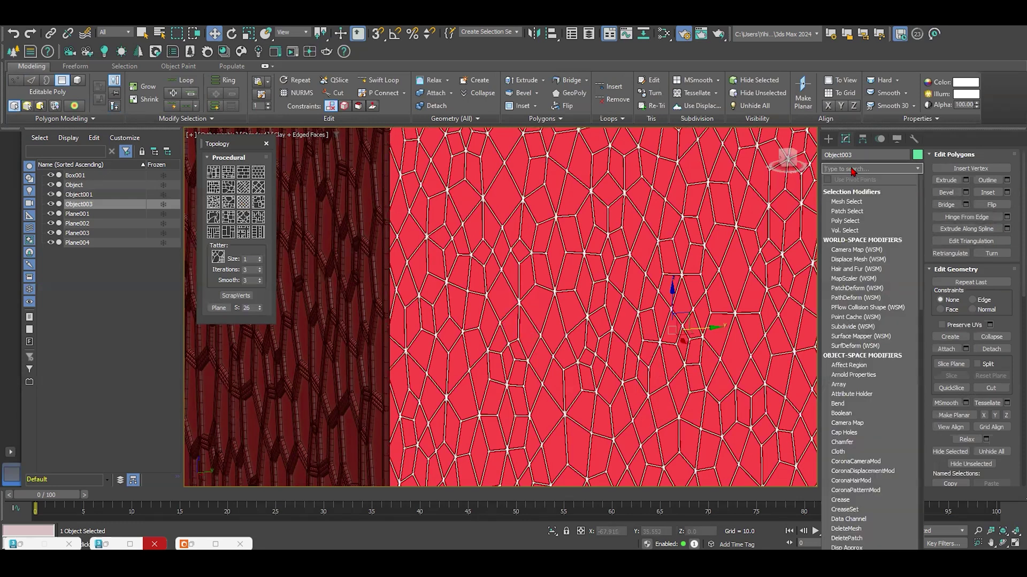
{"action": "type", "text": "thu"}
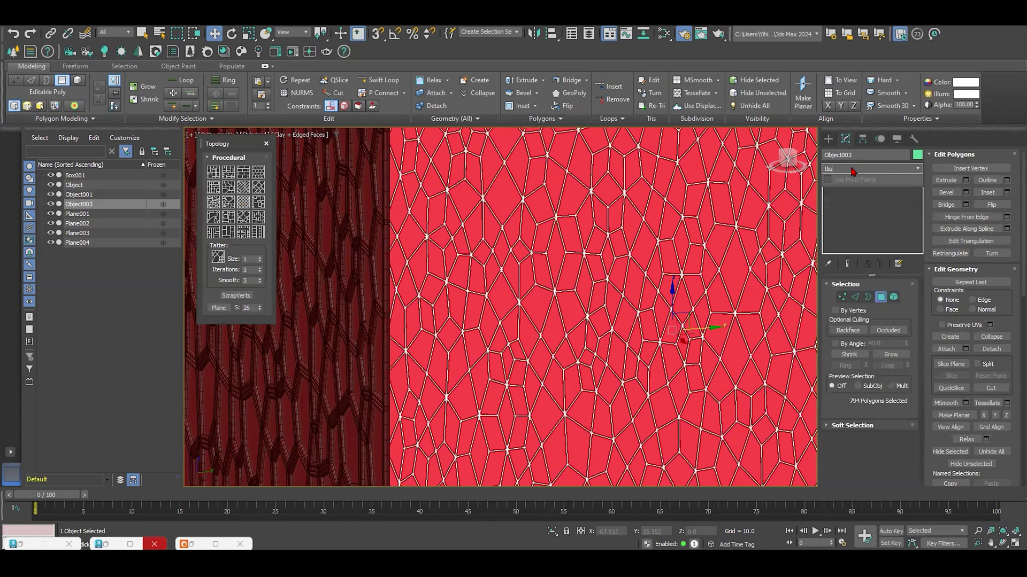
{"action": "key", "text": "BackSpace"}
{"action": "key", "text": "BackSpace"}
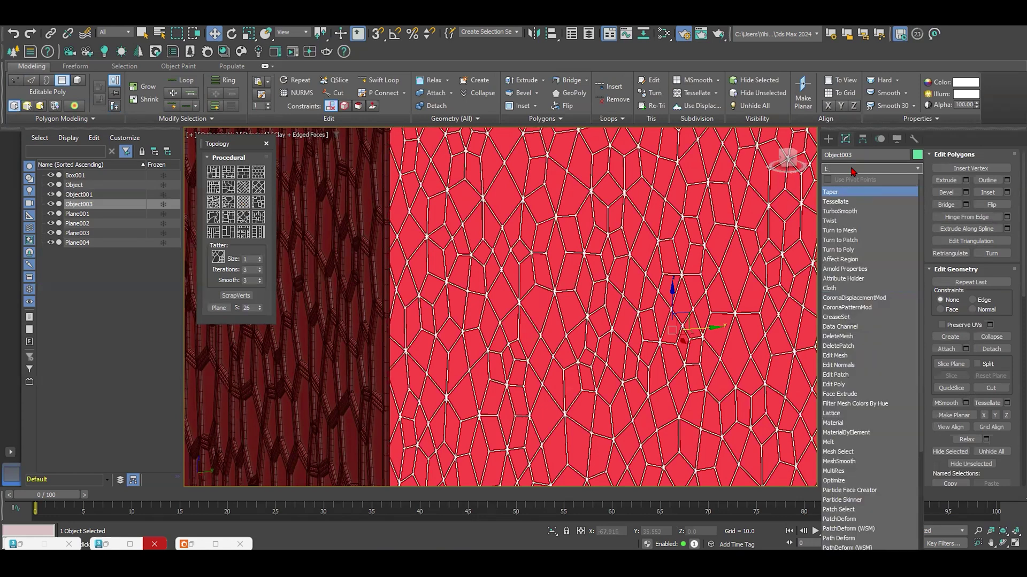
{"action": "type", "text": "u"}
{"action": "key", "text": "Return"}
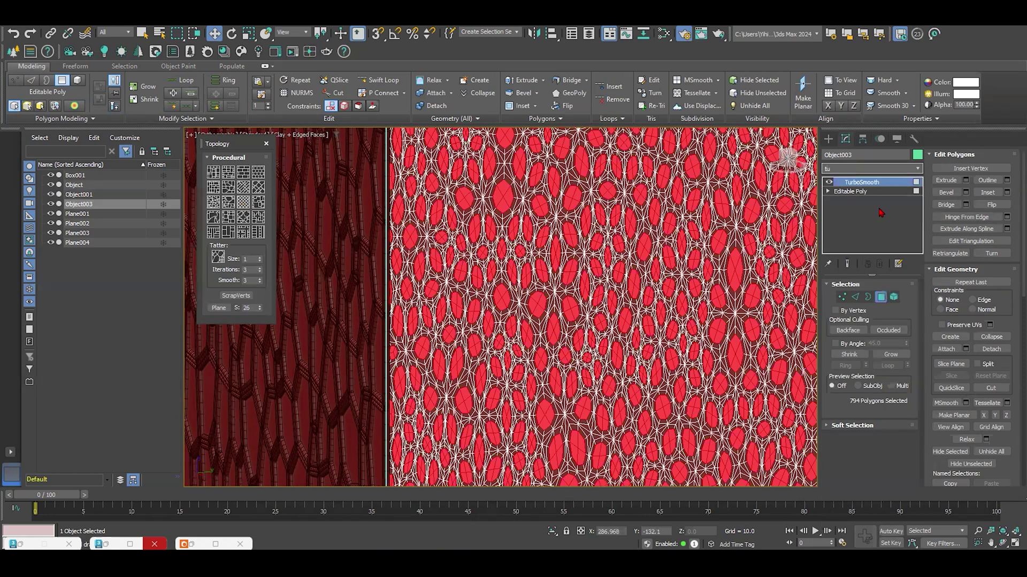
- Add an Edit Poly modifier above TurboSmooth and delete the inner cell polygons to perforate the side face
{"action": "left_click", "coordinate": [881, 169]}
{"action": "type", "text": "ed"}
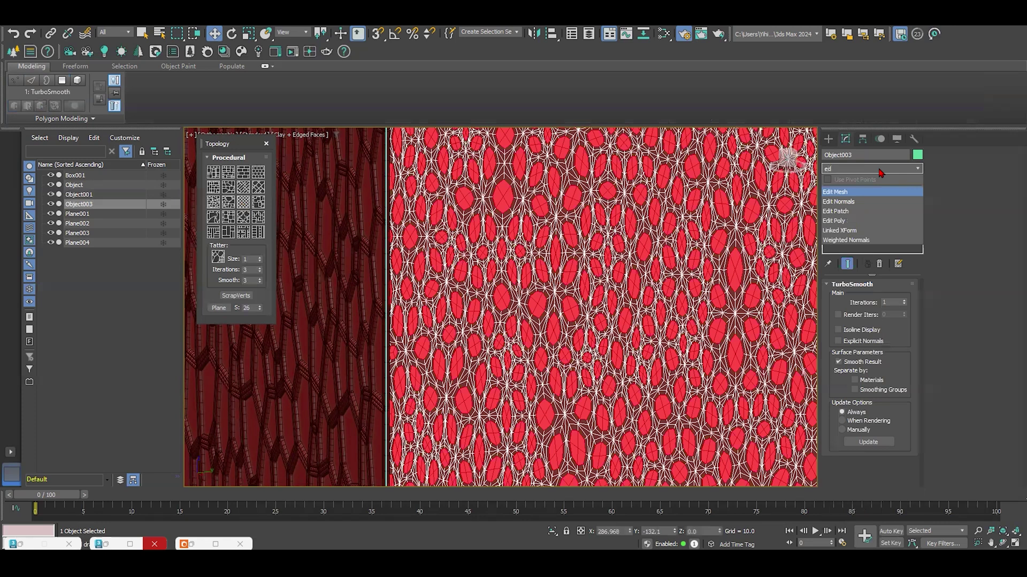
{"action": "left_click", "coordinate": [877, 221]}
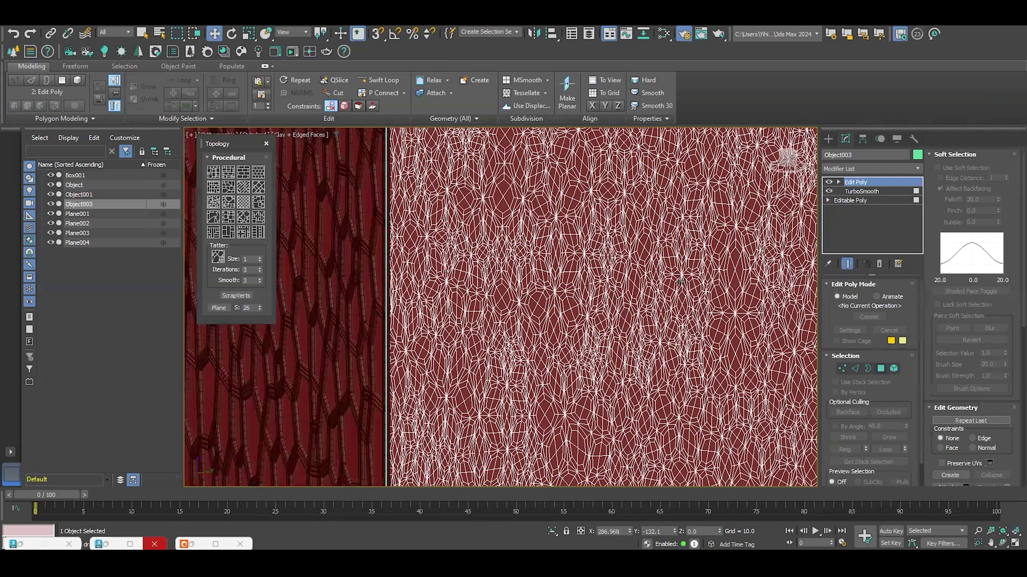
{"action": "key", "text": "4"}
{"action": "key", "text": "z"}
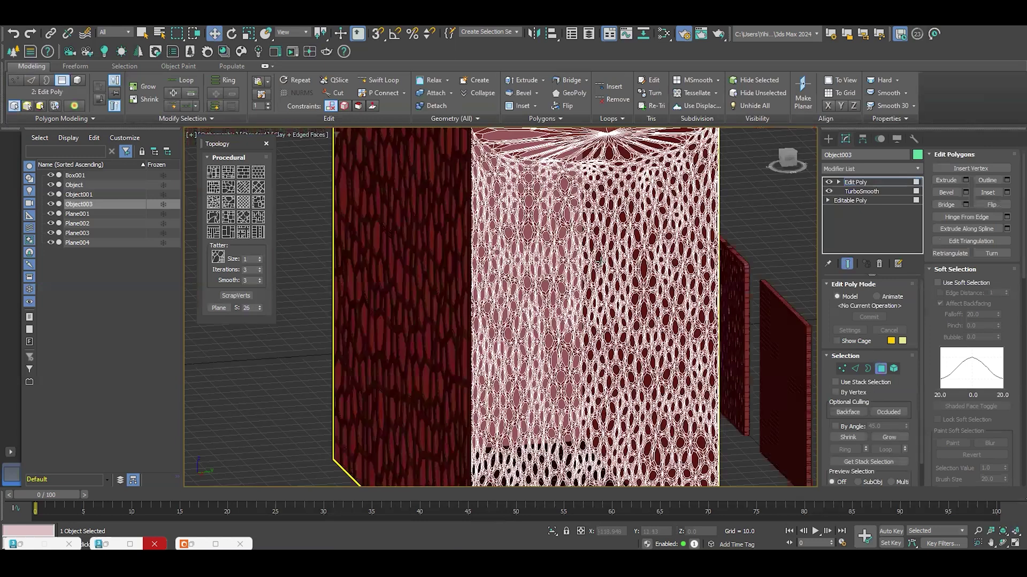
{"action": "key", "text": "ctrl+a"}
{"action": "left_click", "coordinate": [882, 368]}
- Clone the perforated side face as a copy
{"action": "right_click", "coordinate": [669, 201]}
{"action": "left_click", "coordinate": [704, 295]}
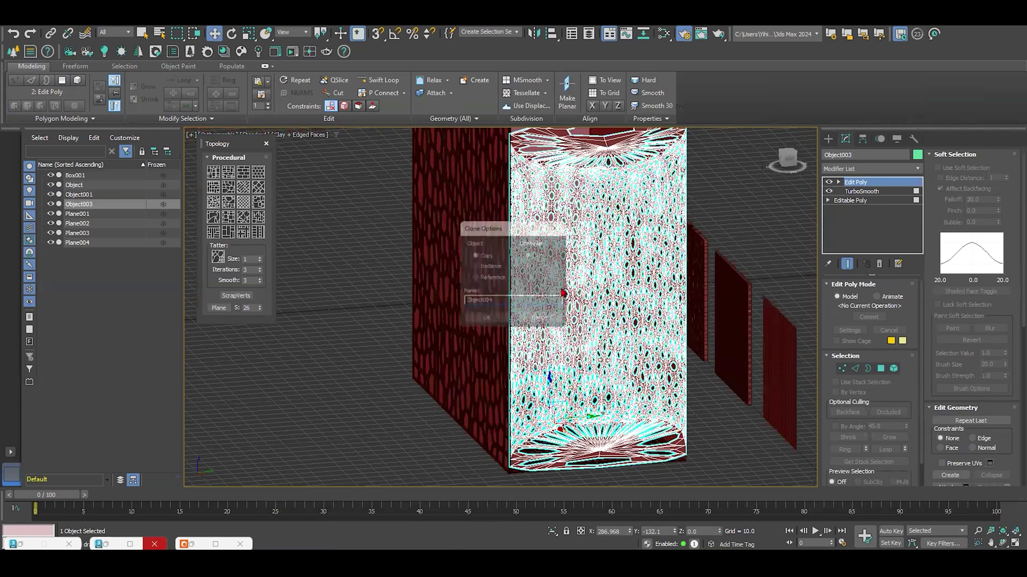
{"action": "left_click", "coordinate": [493, 316]}
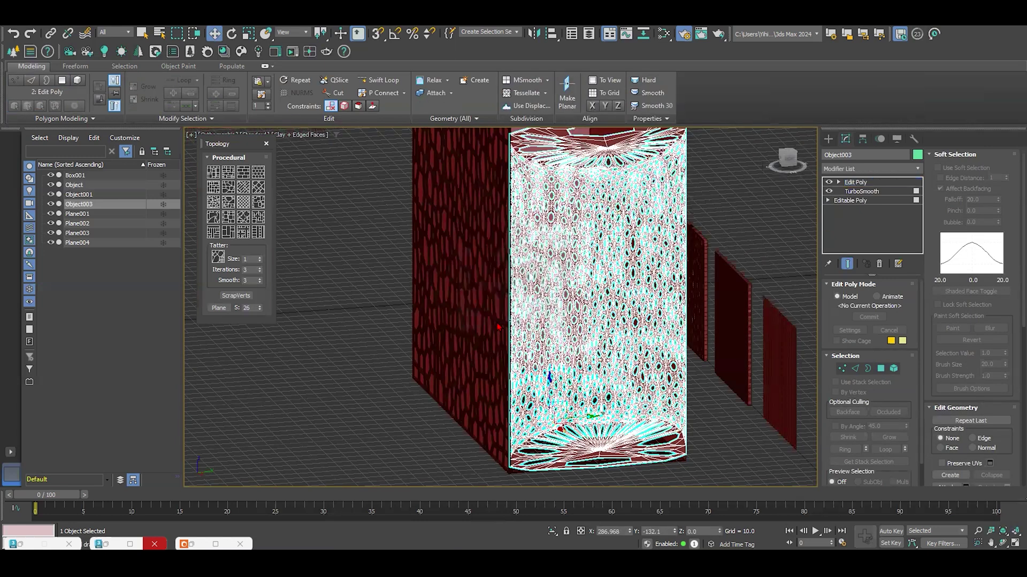
- Add a Lattice modifier to the cloned side face and set its joint radius to 0.0
{"action": "left_click", "coordinate": [889, 171]}
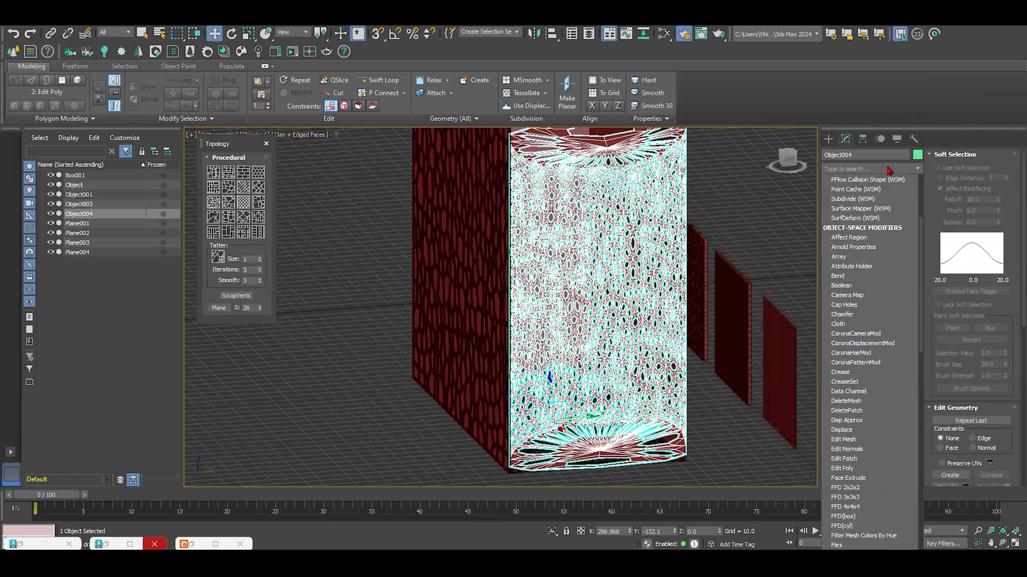
{"action": "left_click", "coordinate": [889, 171]}
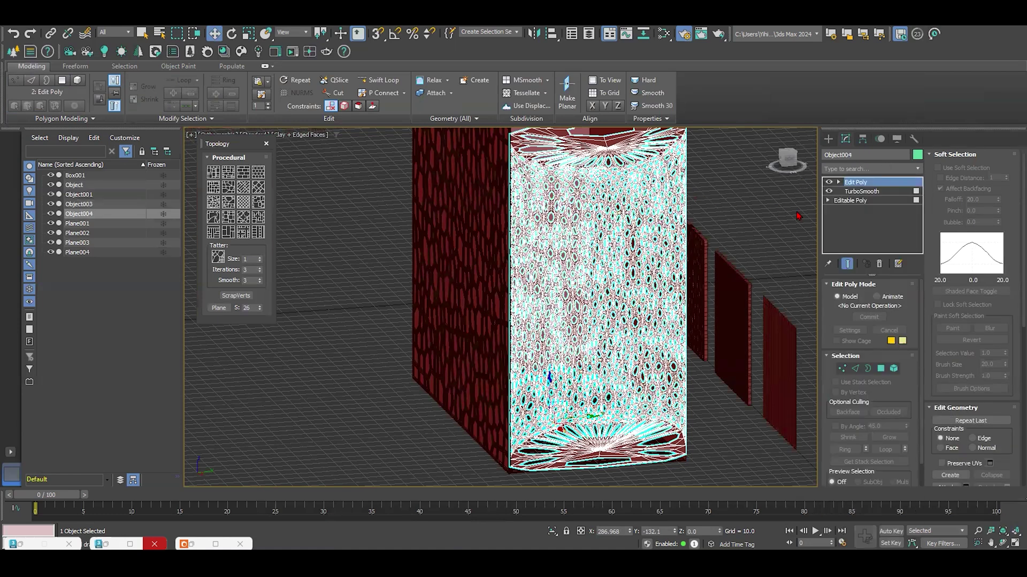
{"action": "type", "text": "lattice"}
{"action": "key", "text": "Return"}
{"action": "scroll", "coordinate": [877, 374], "scroll_direction": "down", "scroll_amount": 3}
{"action": "left_click", "coordinate": [902, 453]}
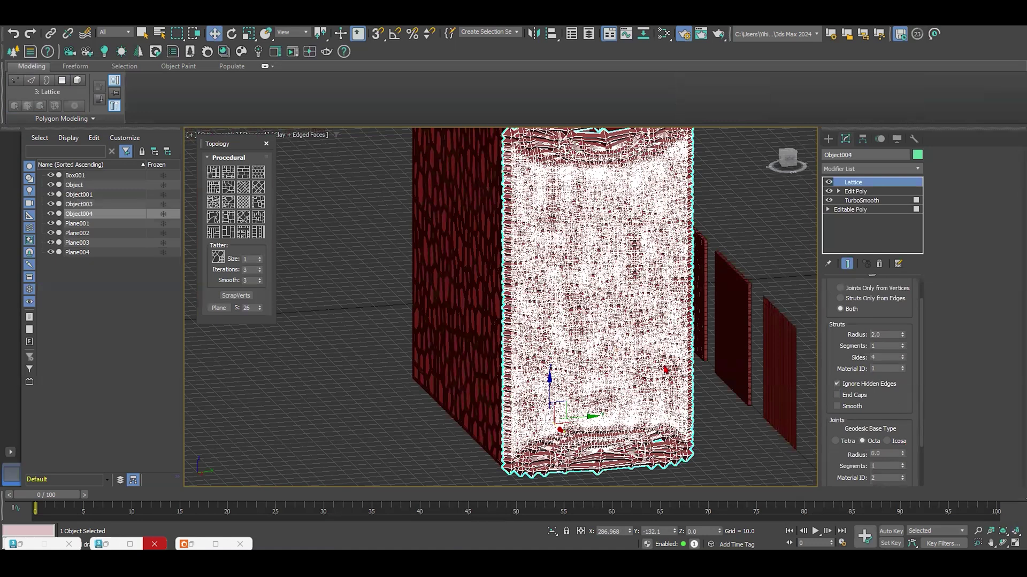
- Examine the cloned side face's lattice up close and look over the perforated plane panels
{"action": "scroll", "coordinate": [669, 353], "scroll_direction": "up", "scroll_amount": 5}
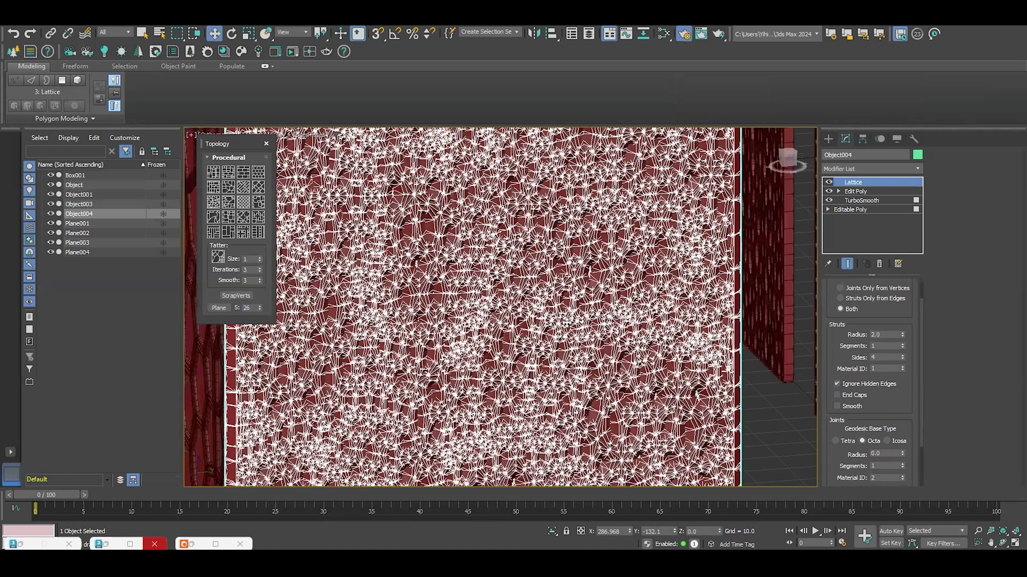
{"action": "left_click", "coordinate": [700, 200]}
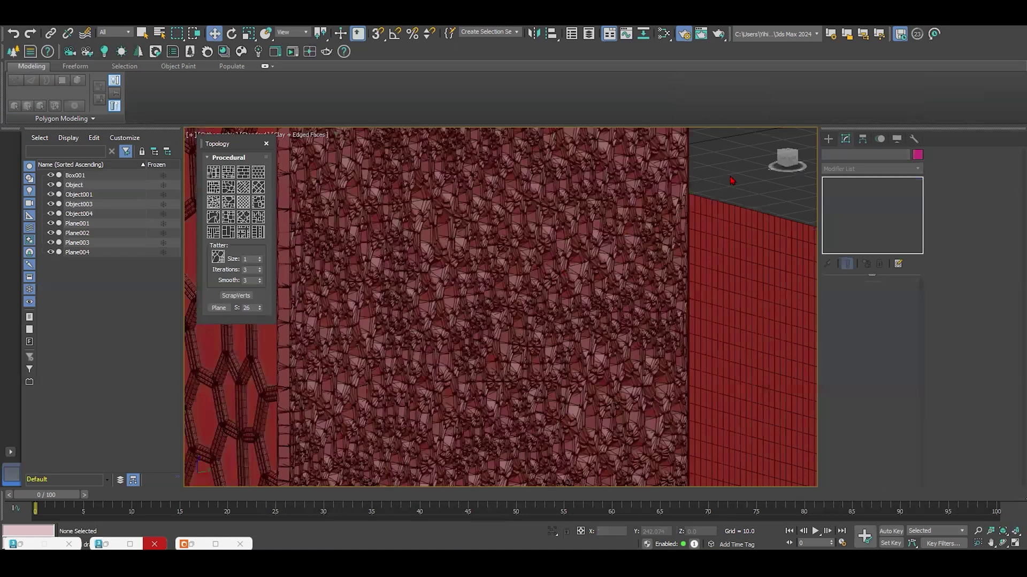
{"action": "scroll", "coordinate": [464, 237], "scroll_direction": "up", "scroll_amount": 5}
{"action": "left_click", "coordinate": [529, 285]}
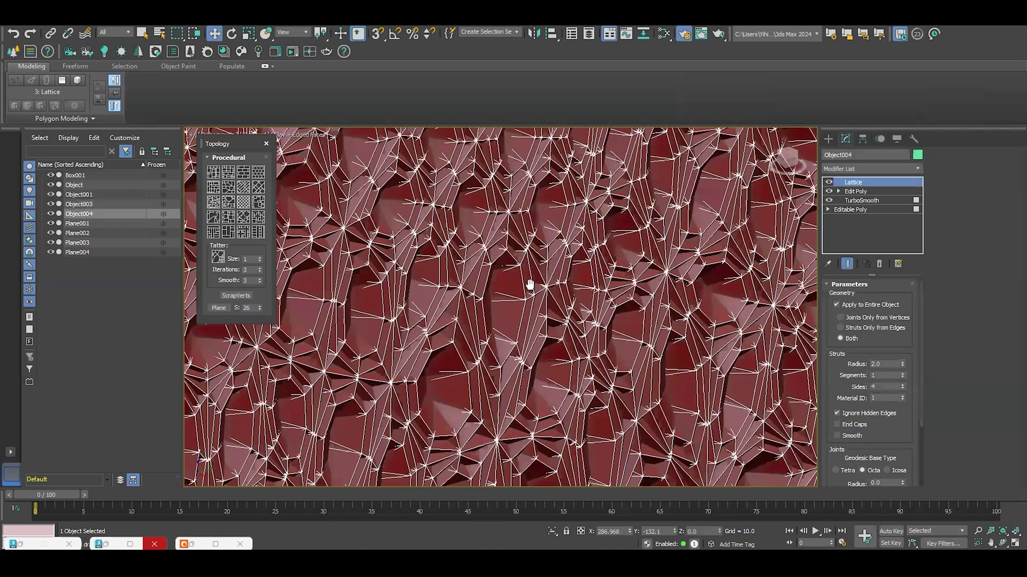
{"action": "scroll", "coordinate": [717, 232], "scroll_direction": "down", "scroll_amount": 5}
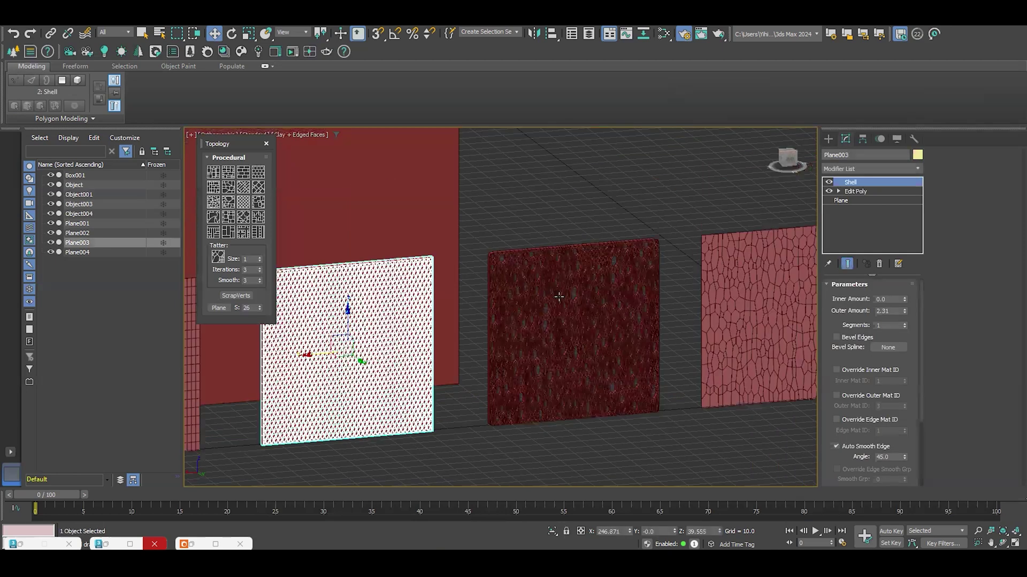
{"action": "middle_click_drag", "start_coordinate": [662, 227], "coordinate": [653, 254]}
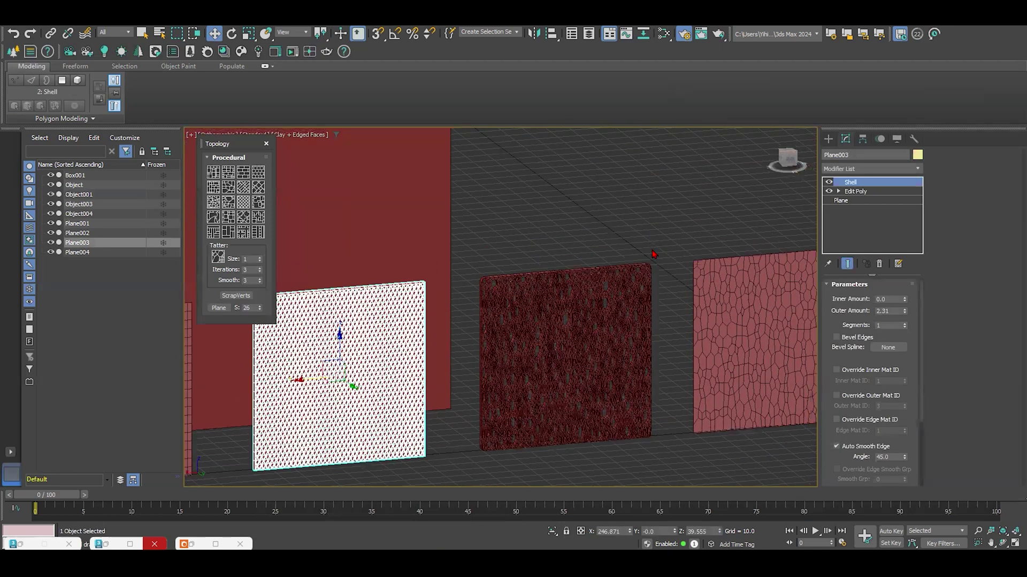